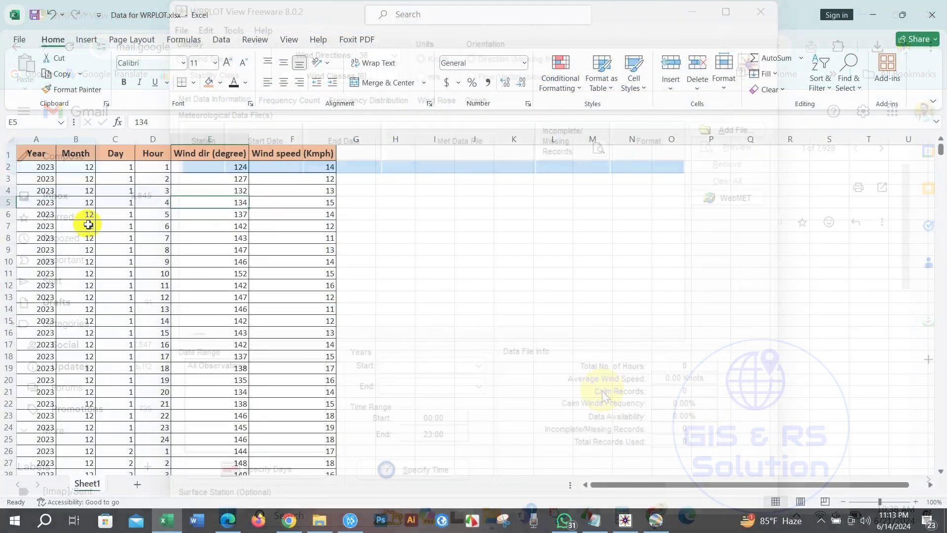
{"action": "left_click_drag", "start_coordinate": [227, 232], "coordinate": [307, 380]}
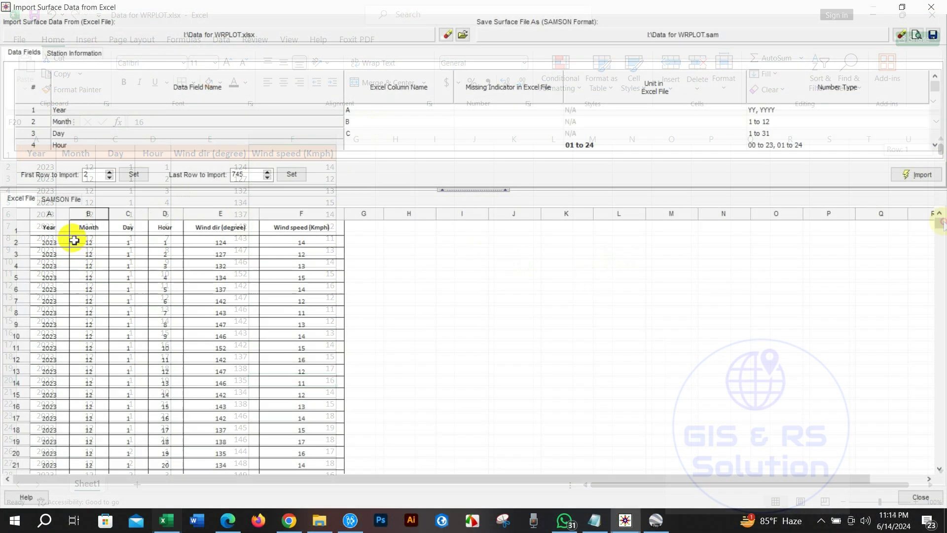
{"action": "left_click", "coordinate": [363, 148]}
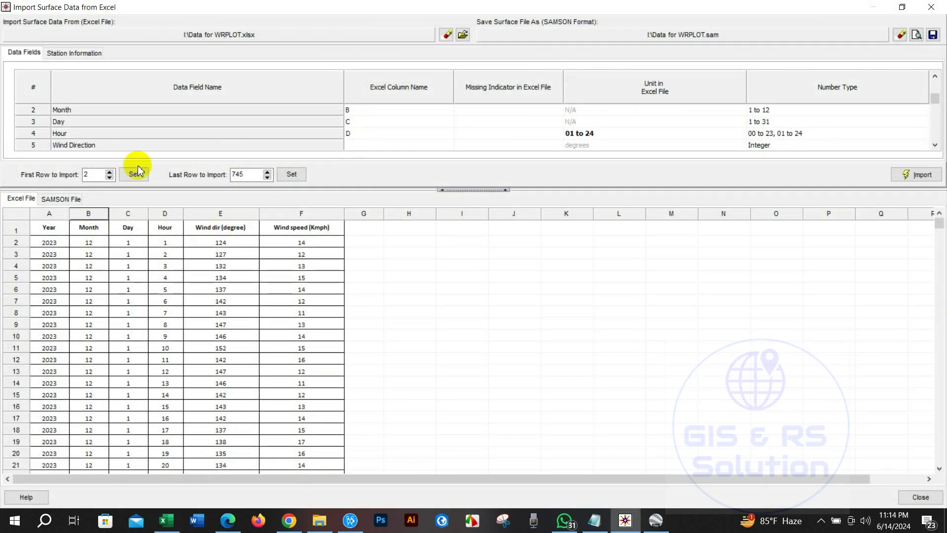
{"action": "left_click", "coordinate": [363, 145]}
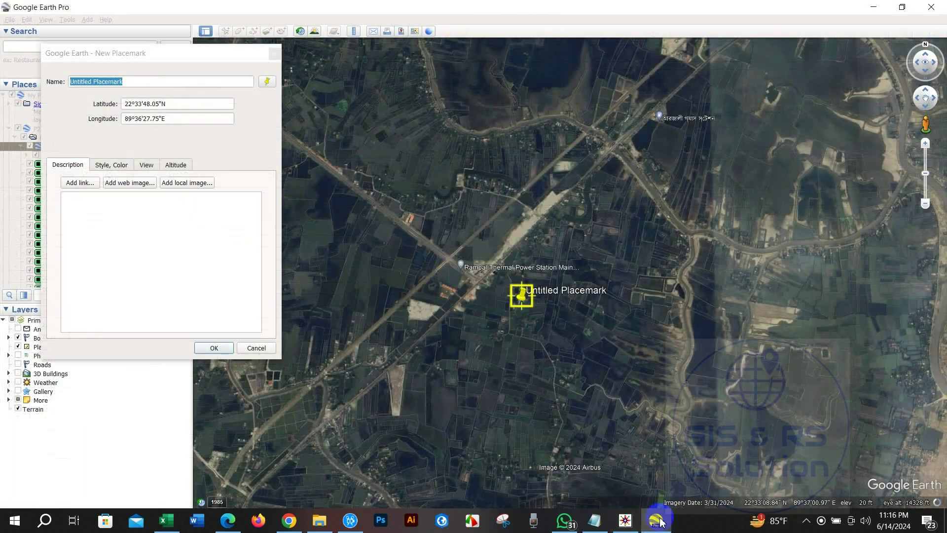
{"action": "left_click", "coordinate": [658, 521]}
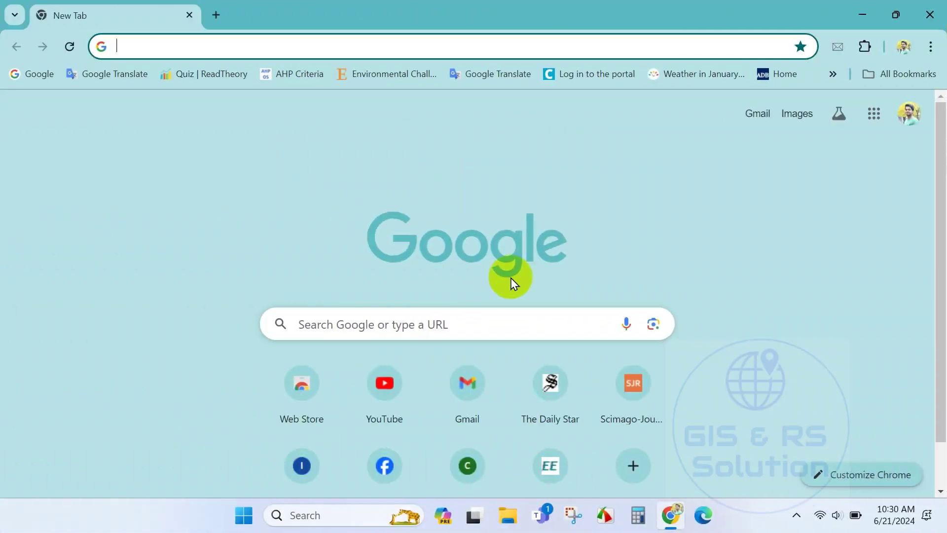
Step: Search Google for "WRPLOT VIEW DOWNLOAD" and open the WRPLOT View page on weblakes.com
{"action": "left_click", "coordinate": [406, 324]}
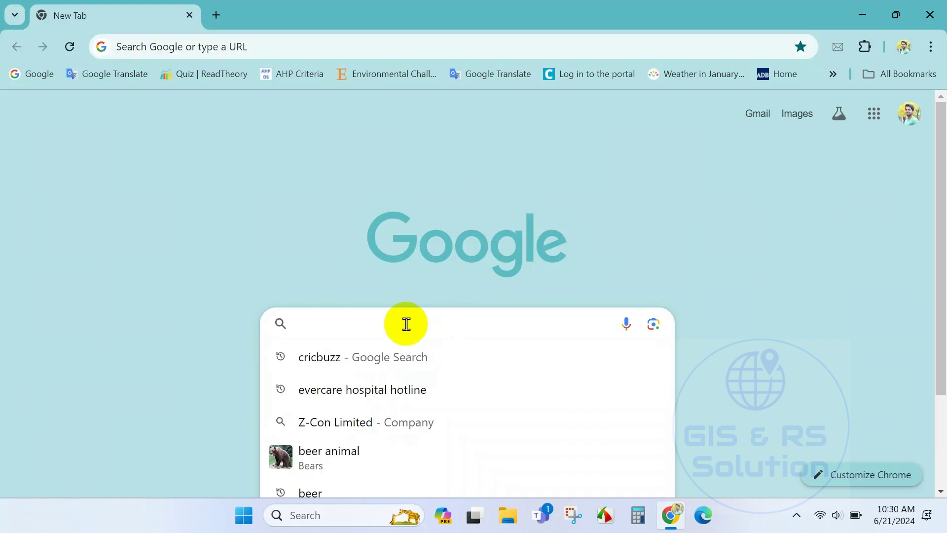
{"action": "type", "text": "WRPLO"}
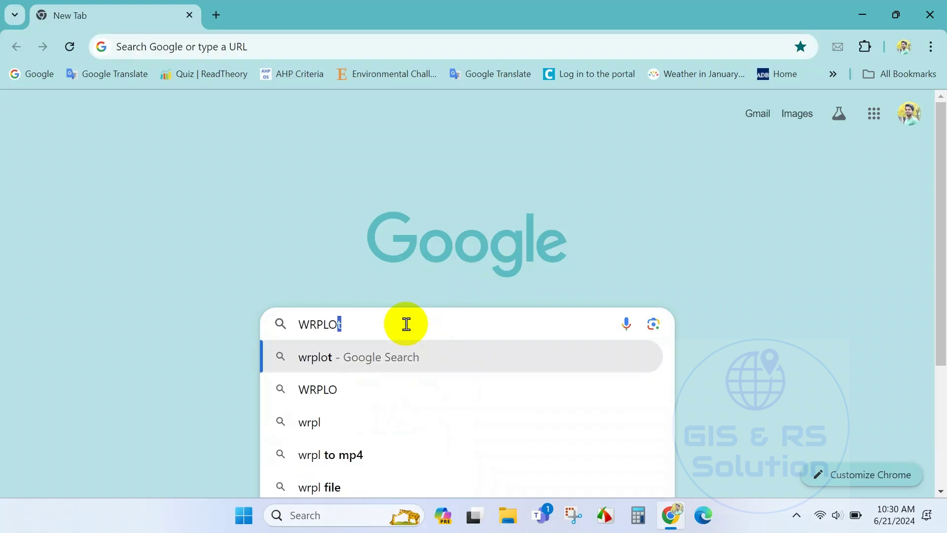
{"action": "type", "text": "T VIEW "}
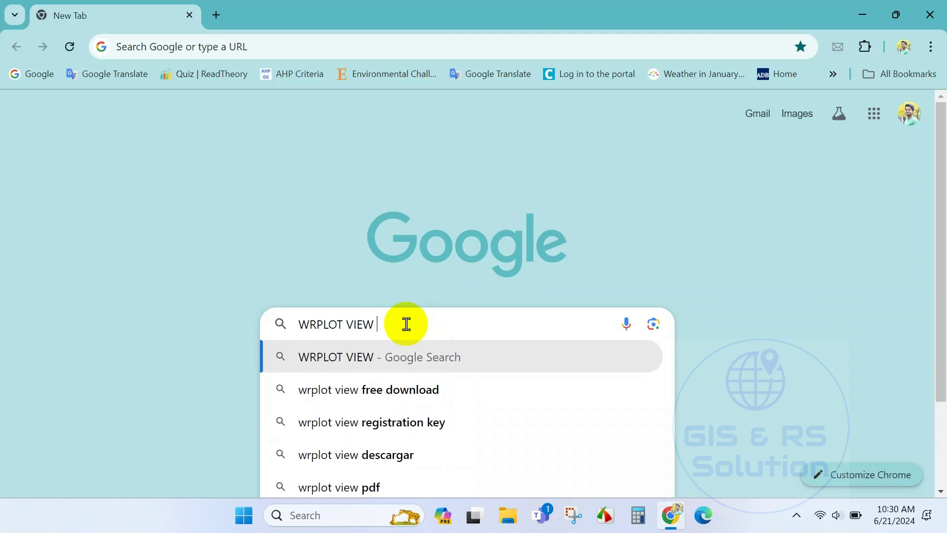
{"action": "type", "text": "DOWNLOAD"}
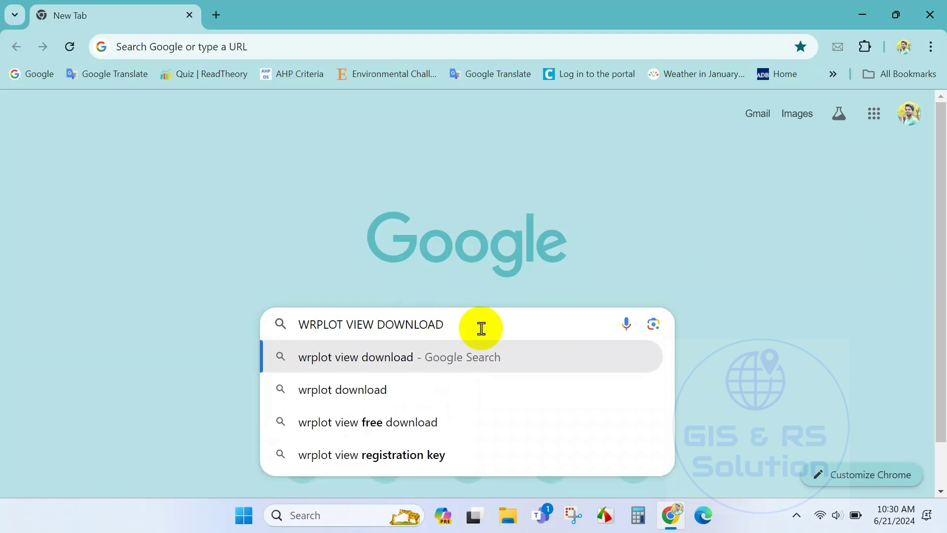
{"action": "left_click_drag", "start_coordinate": [482, 326], "coordinate": [252, 328]}
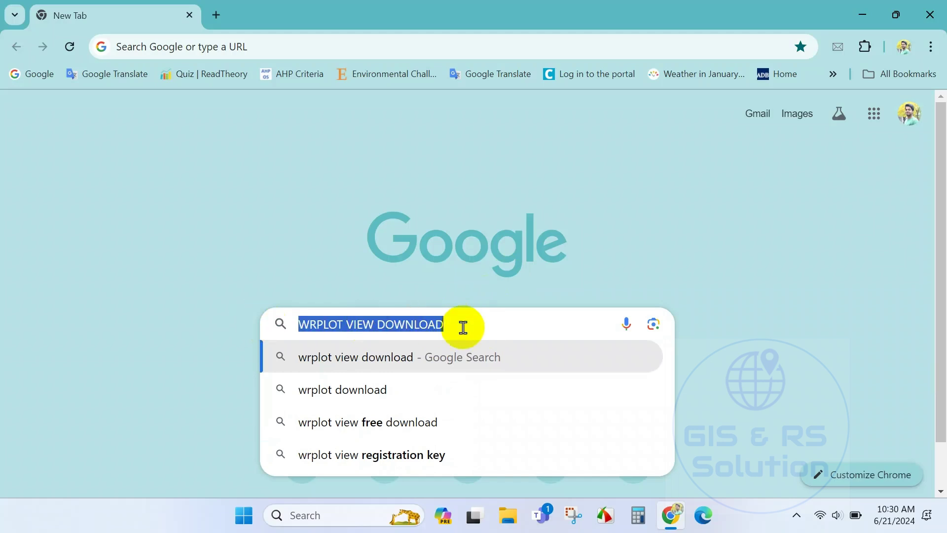
{"action": "left_click", "coordinate": [481, 322]}
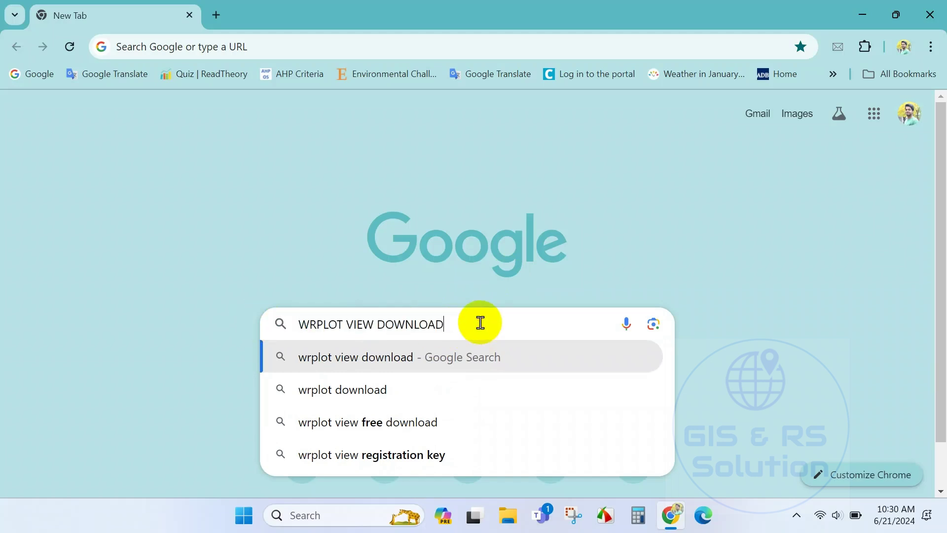
{"action": "key", "text": "Return"}
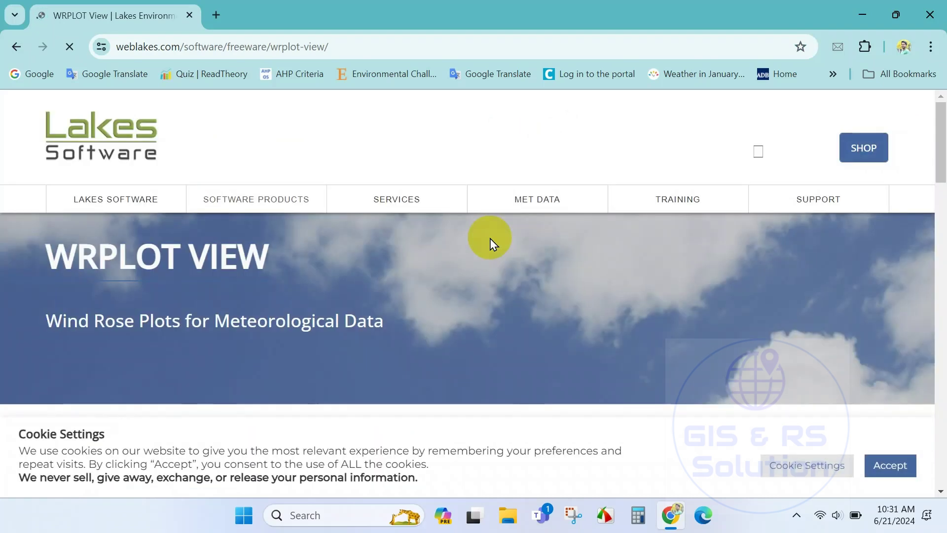
Step: Accept the site's cookies and download the WRPLOT View version 8.0.2 installer
{"action": "scroll", "coordinate": [360, 282], "scroll_direction": "down", "scroll_amount": 4}
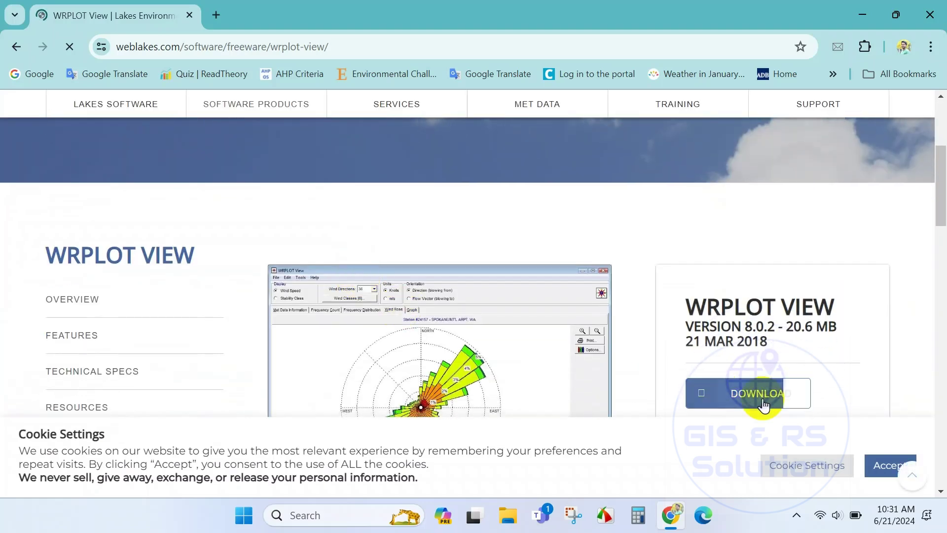
{"action": "left_click", "coordinate": [881, 464]}
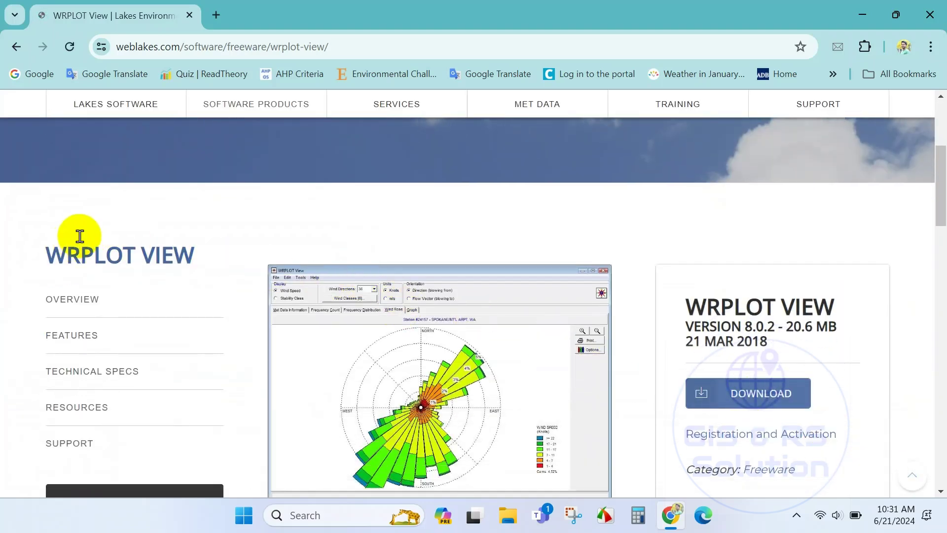
{"action": "scroll", "coordinate": [79, 237], "scroll_direction": "down", "scroll_amount": 1}
{"action": "left_click_drag", "start_coordinate": [685, 230], "coordinate": [776, 270]}
{"action": "left_click", "coordinate": [888, 228]}
{"action": "scroll", "coordinate": [829, 296], "scroll_direction": "down", "scroll_amount": 4}
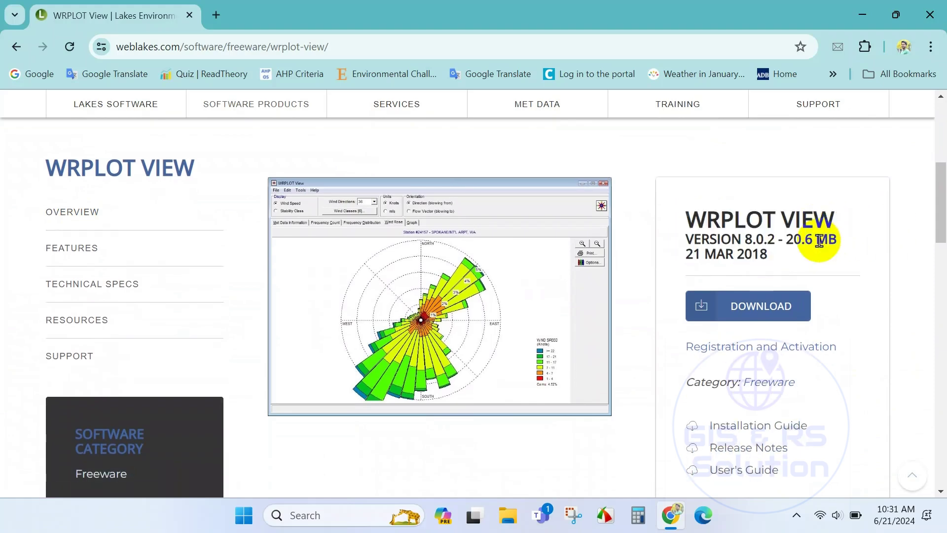
{"action": "scroll", "coordinate": [821, 245], "scroll_direction": "up", "scroll_amount": 3}
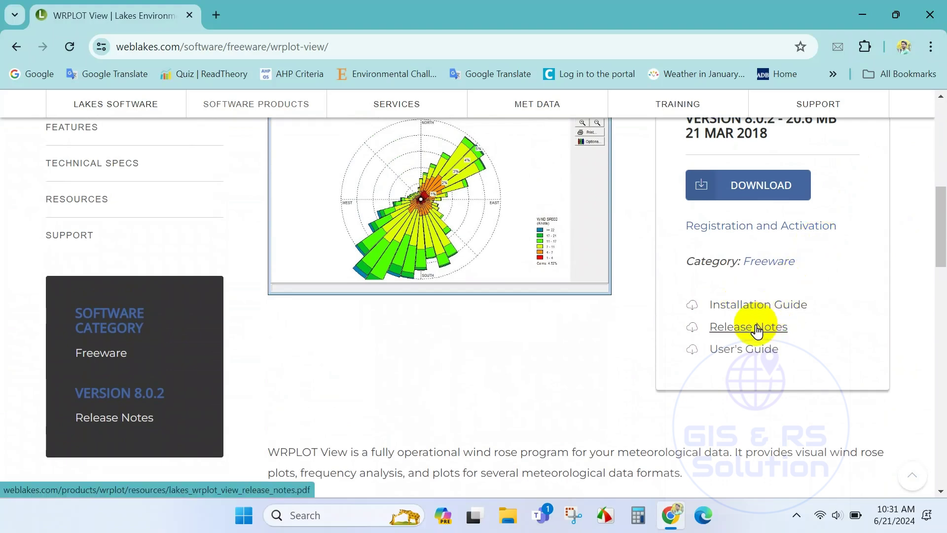
{"action": "scroll", "coordinate": [696, 344], "scroll_direction": "up", "scroll_amount": 3}
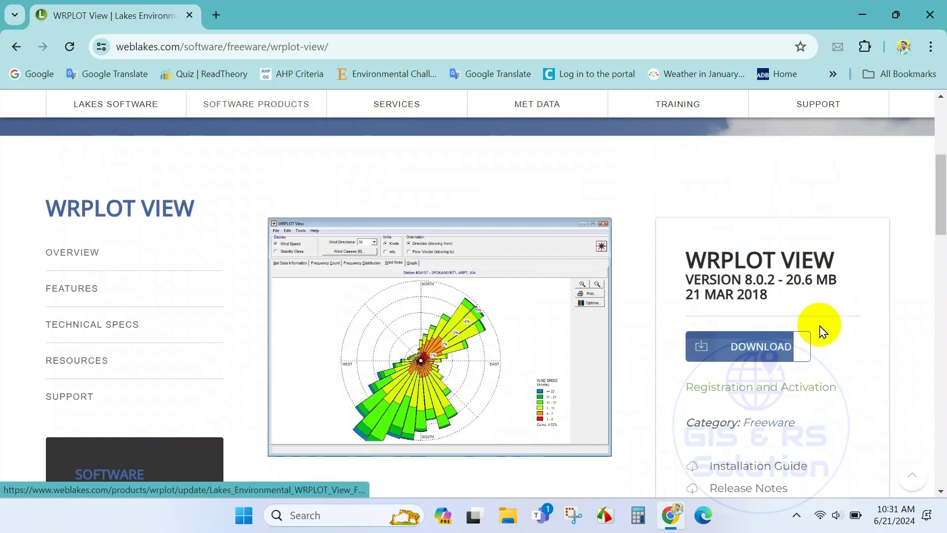
{"action": "left_click", "coordinate": [725, 349]}
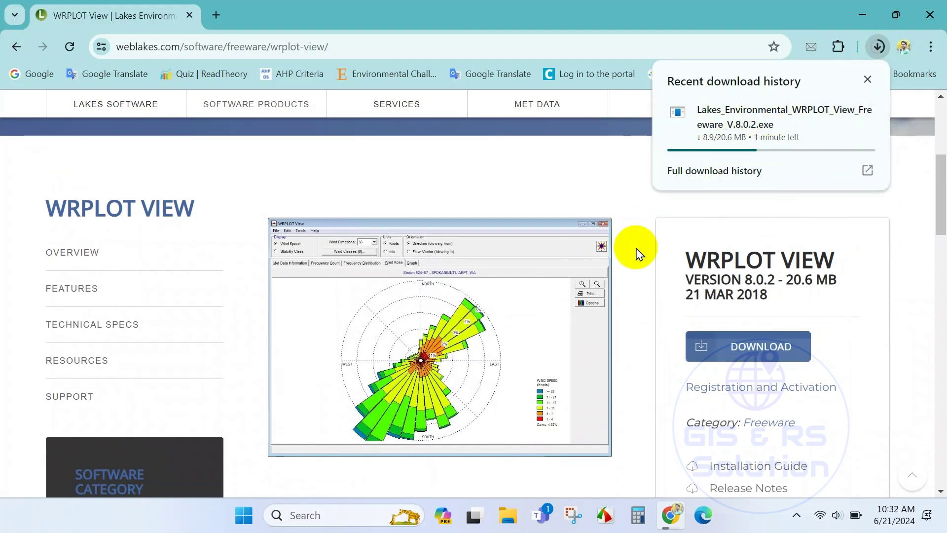
Step: Expand the installation steps on the WRPLOT View page and read through the registration and activation instructions
{"action": "scroll", "coordinate": [380, 391], "scroll_direction": "down", "scroll_amount": 6}
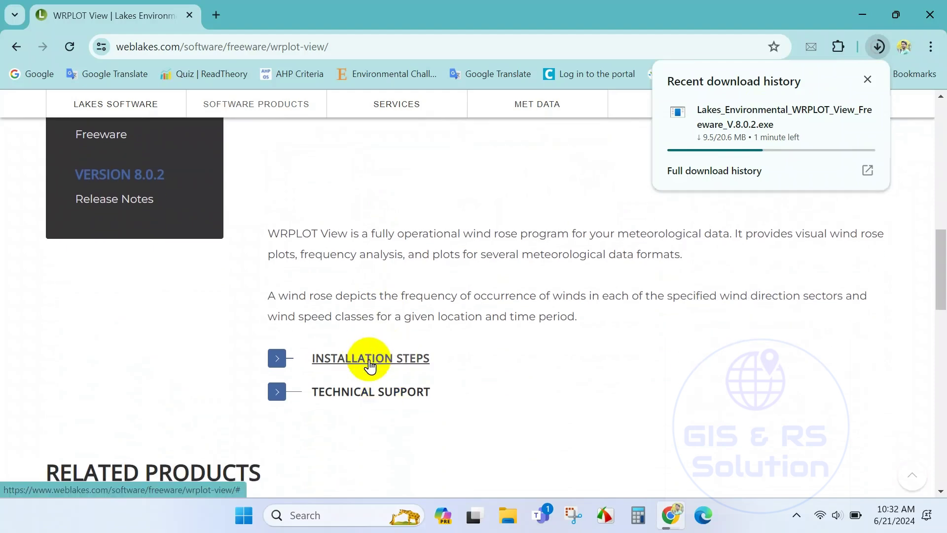
{"action": "left_click", "coordinate": [276, 360]}
{"action": "scroll", "coordinate": [275, 362], "scroll_direction": "down", "scroll_amount": 5}
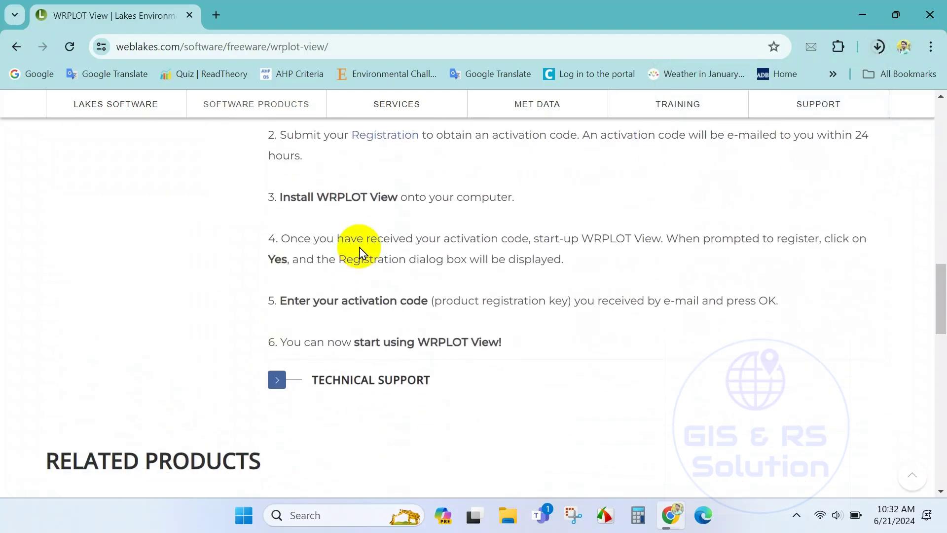
{"action": "scroll", "coordinate": [360, 252], "scroll_direction": "up", "scroll_amount": 2}
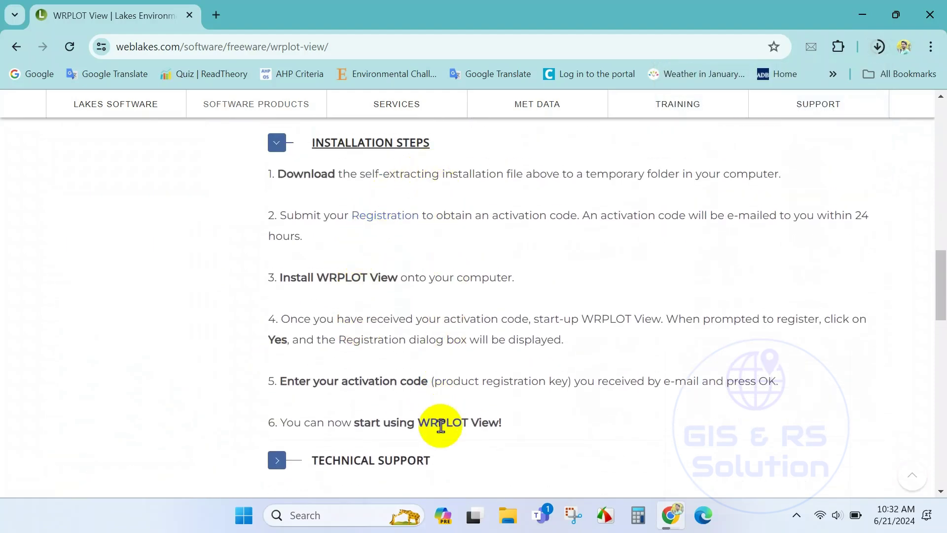
{"action": "scroll", "coordinate": [495, 380], "scroll_direction": "up", "scroll_amount": 8}
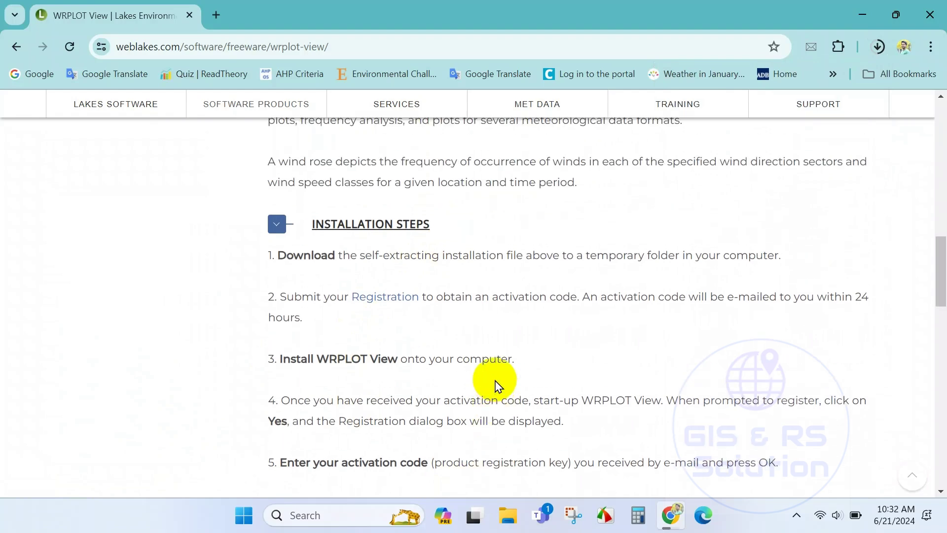
{"action": "scroll", "coordinate": [496, 385], "scroll_direction": "up", "scroll_amount": 8}
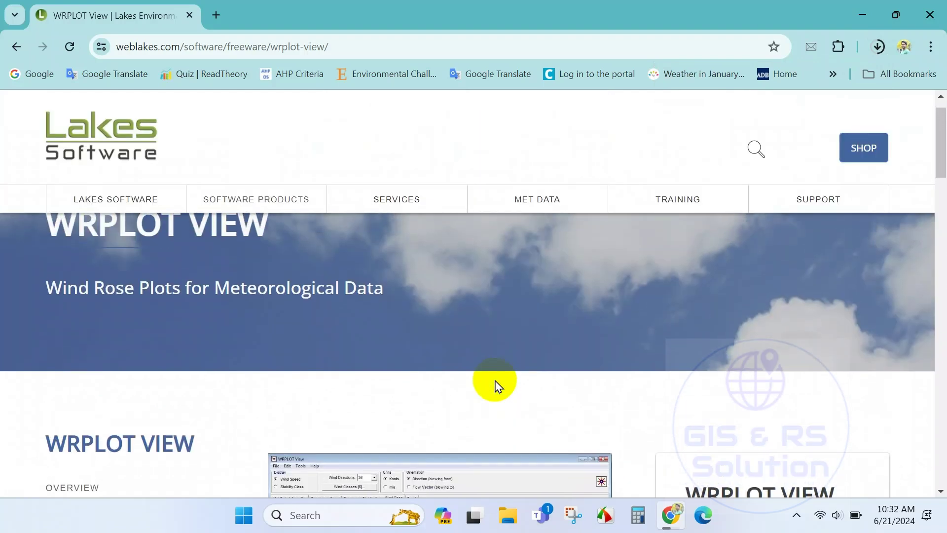
{"action": "scroll", "coordinate": [496, 384], "scroll_direction": "down", "scroll_amount": 5}
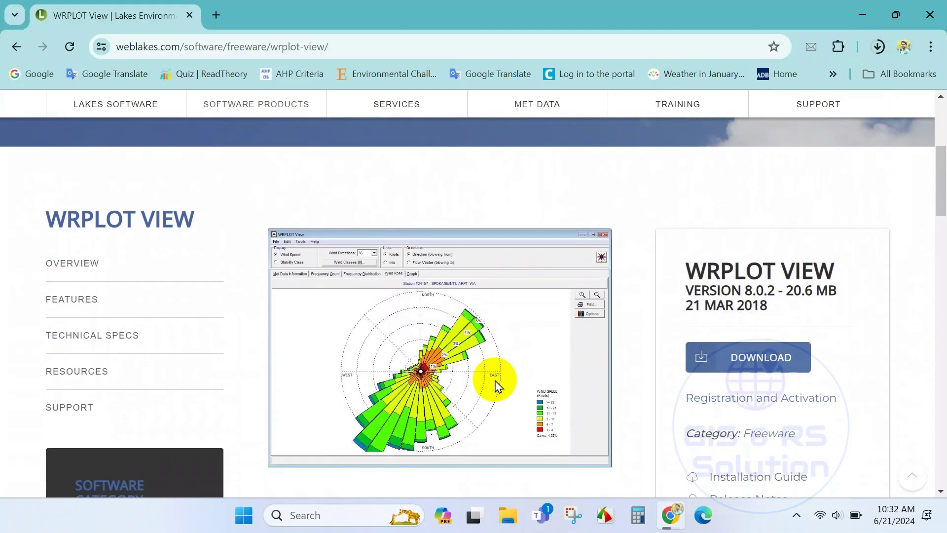
Step: Show the downloaded WRPLOT View installer in its folder and run it as administrator
{"action": "left_click", "coordinate": [884, 44]}
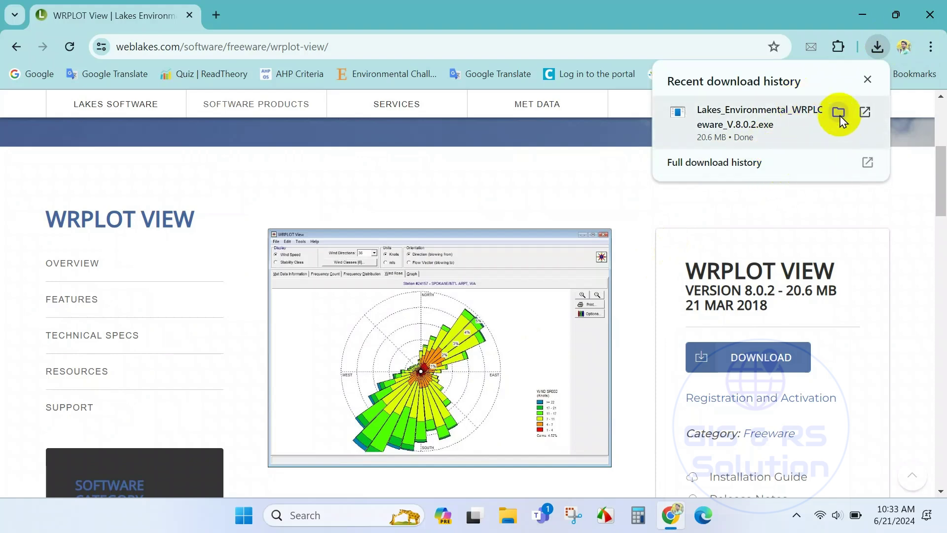
{"action": "left_click", "coordinate": [840, 114]}
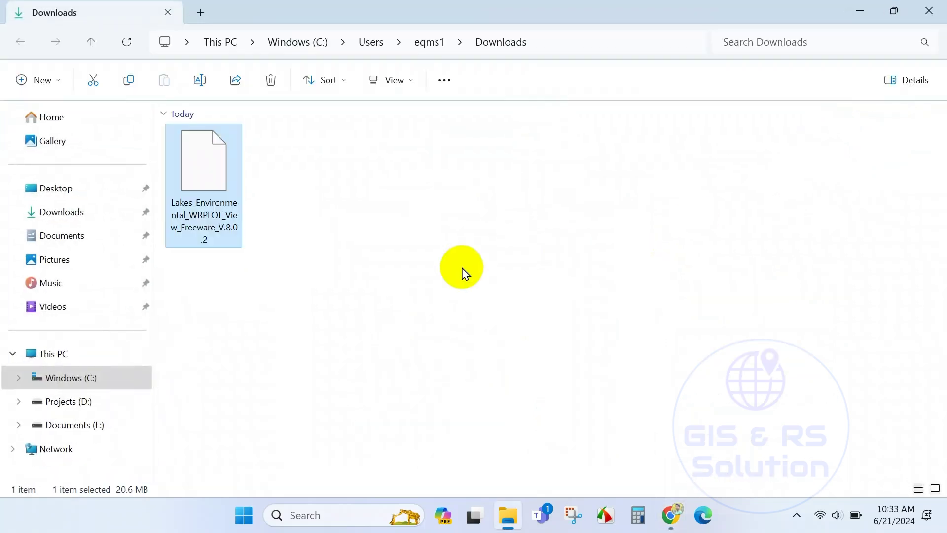
{"action": "right_click", "coordinate": [202, 189]}
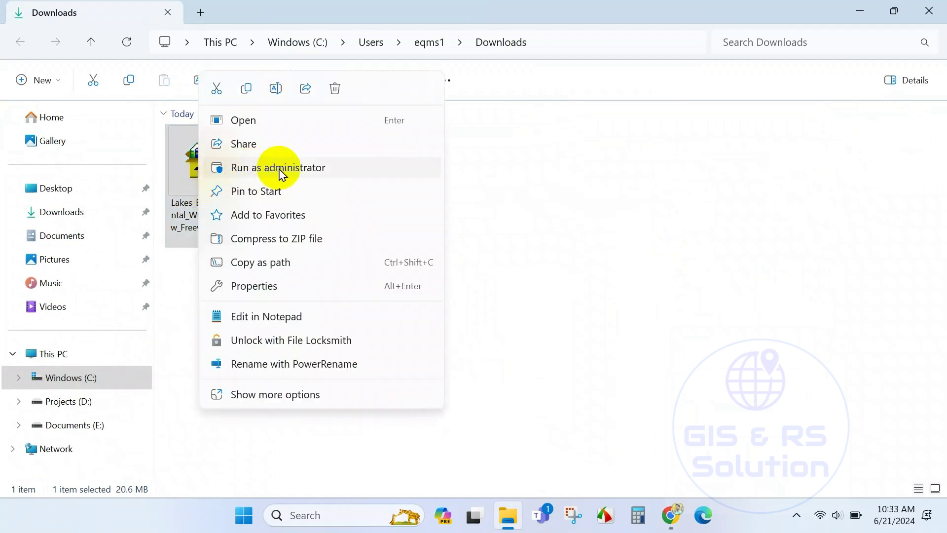
{"action": "left_click", "coordinate": [283, 168]}
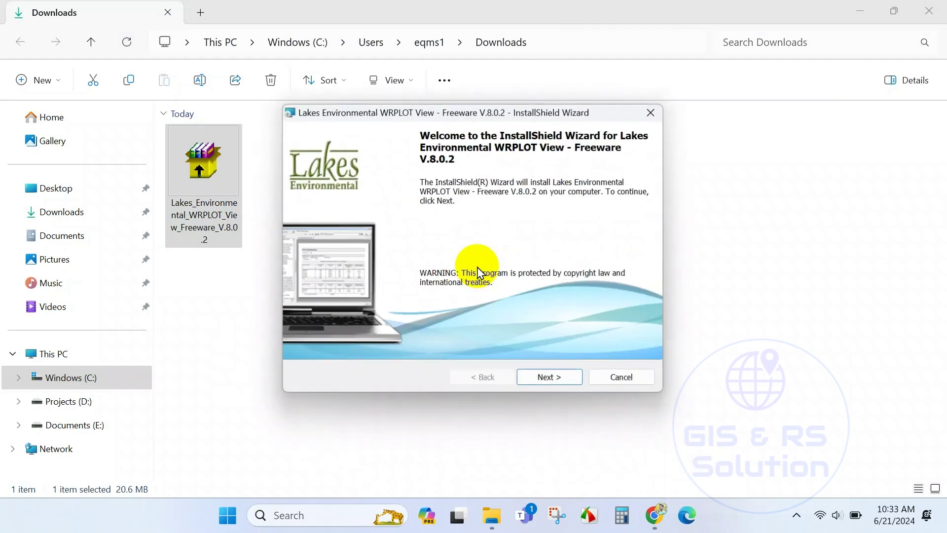
Step: Continue past the installer's welcome page, accept the license agreement terms and proceed to the customer information
{"action": "left_click", "coordinate": [548, 379]}
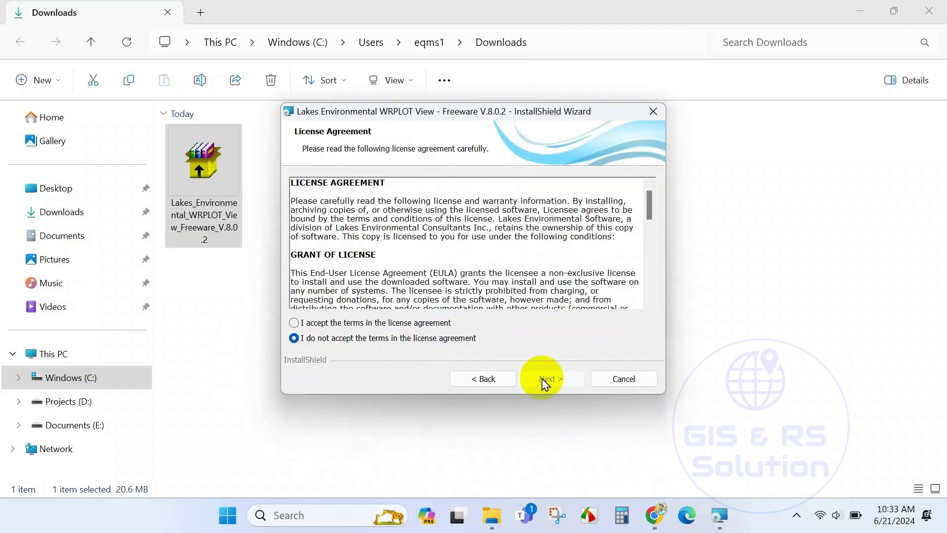
{"action": "left_click", "coordinate": [335, 322]}
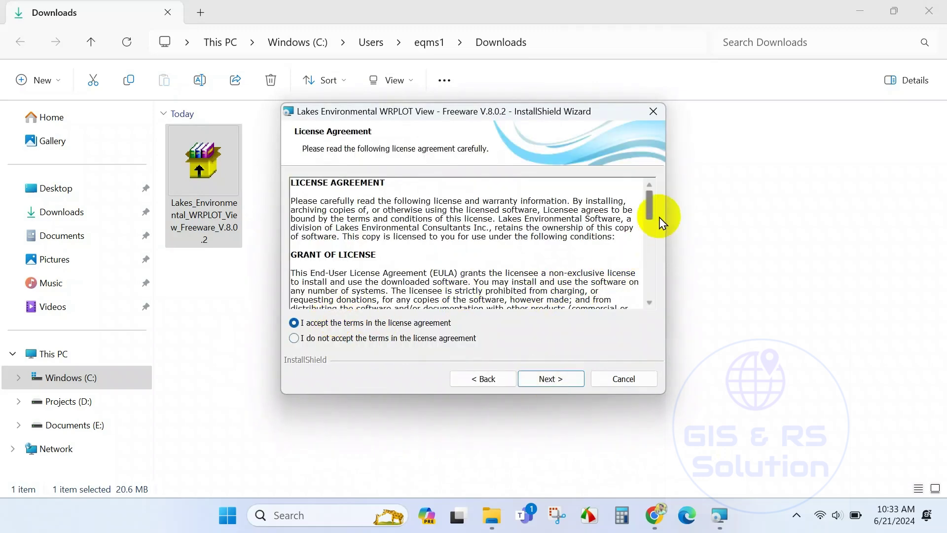
{"action": "left_click_drag", "start_coordinate": [650, 204], "coordinate": [655, 318]}
{"action": "left_click", "coordinate": [545, 379]}
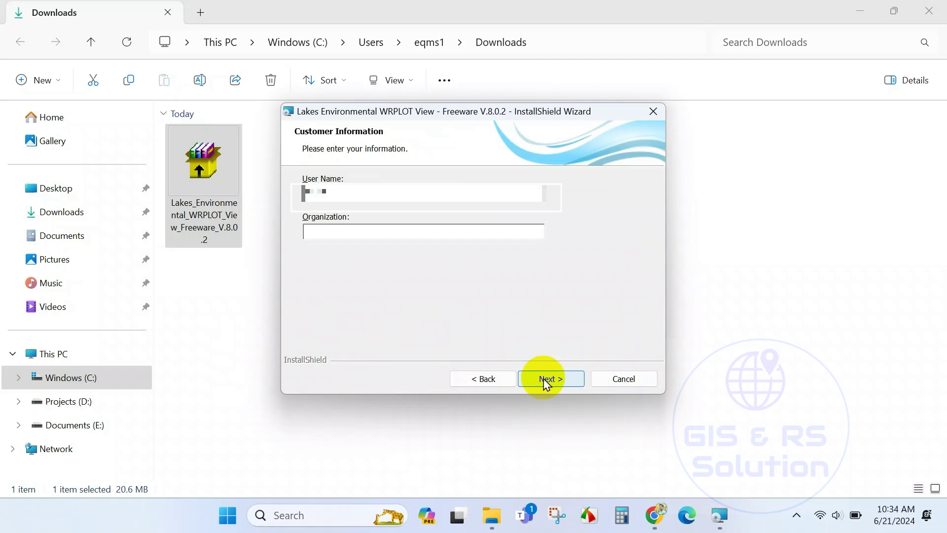
Step: Enter GIS as the organization in the customer information and continue
{"action": "left_click", "coordinate": [352, 236]}
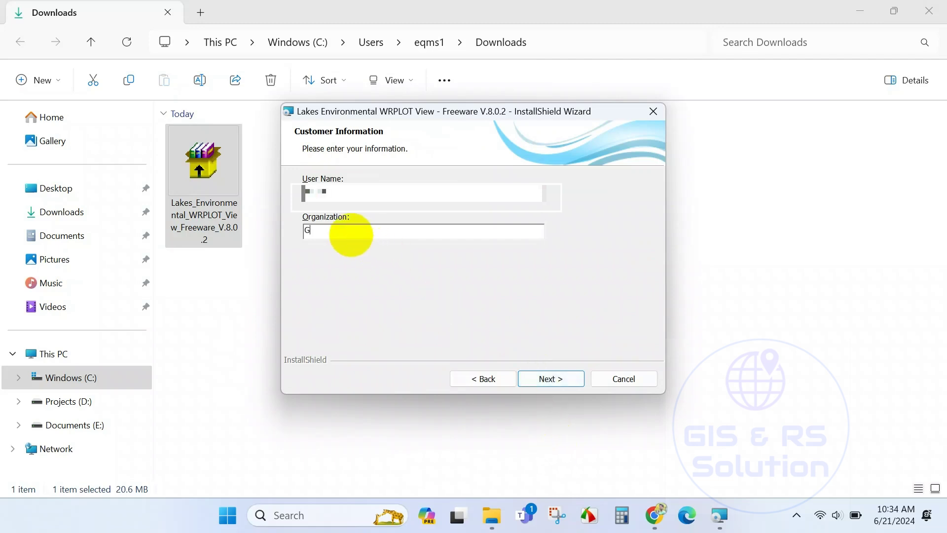
{"action": "type", "text": "GIS"}
{"action": "left_click", "coordinate": [551, 379]}
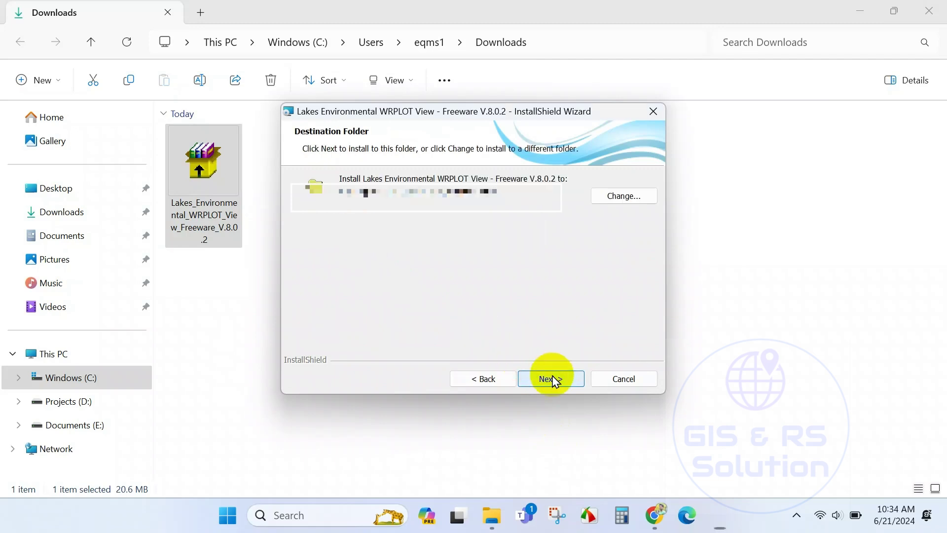
Step: Keep the default destination folder, install WRPLOT View Freeware 8.0.2 and finish the wizard
{"action": "left_click", "coordinate": [551, 379]}
{"action": "left_click", "coordinate": [551, 379]}
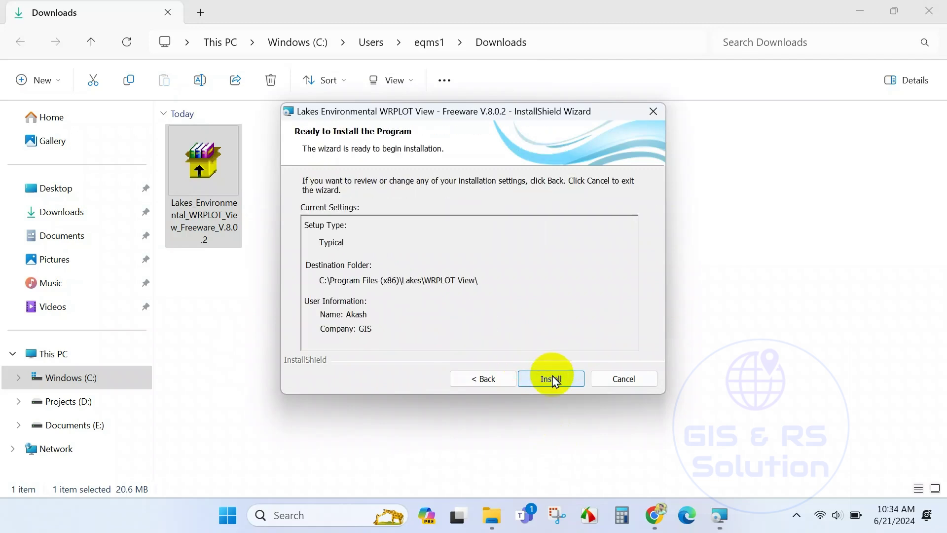
{"action": "left_click", "coordinate": [551, 378]}
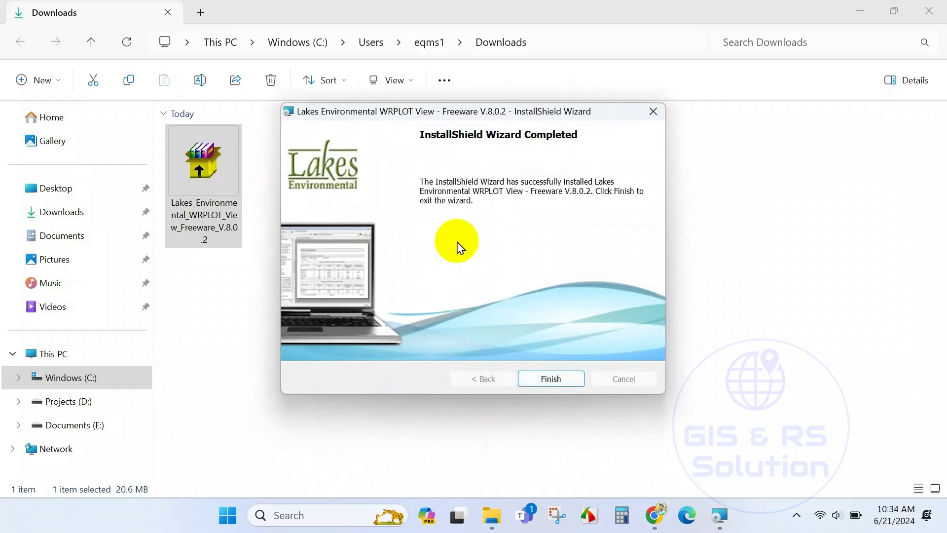
{"action": "left_click", "coordinate": [547, 381]}
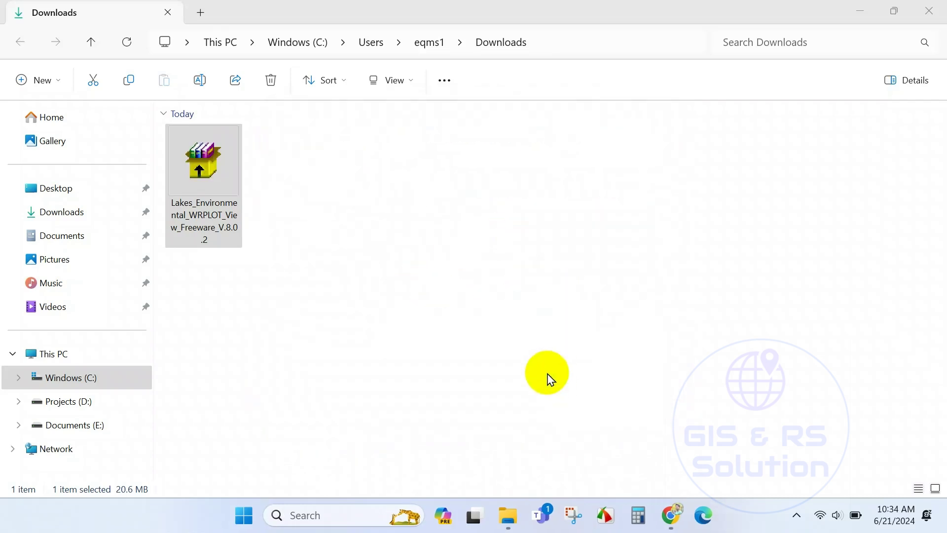
Step: Find WRPLOT View - Freeware among the installed apps, launch it and agree to register it now
{"action": "left_click", "coordinate": [543, 320]}
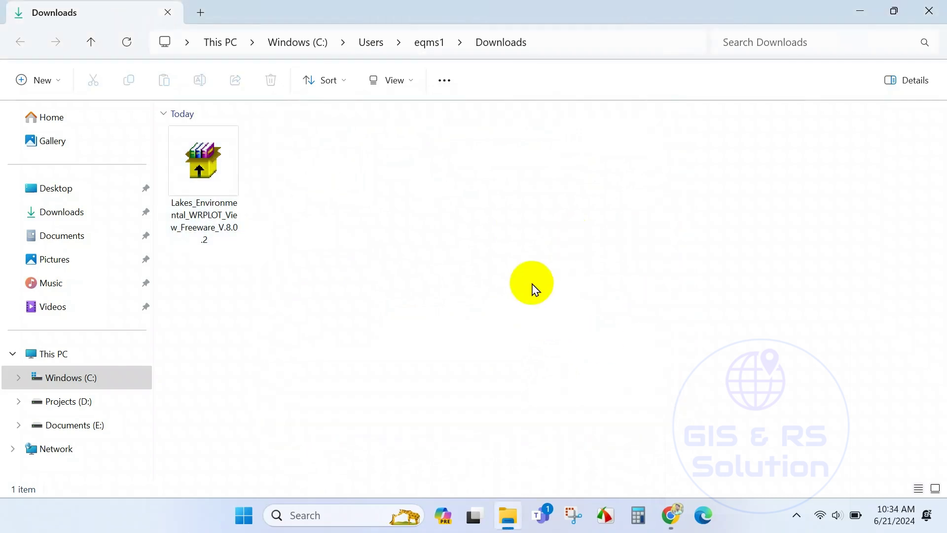
{"action": "left_click", "coordinate": [246, 518]}
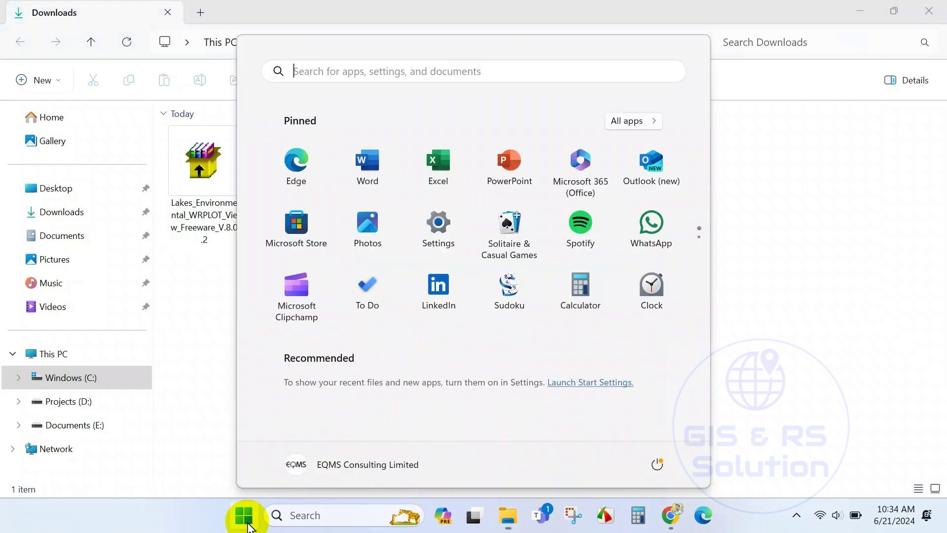
{"action": "type", "text": "WR"}
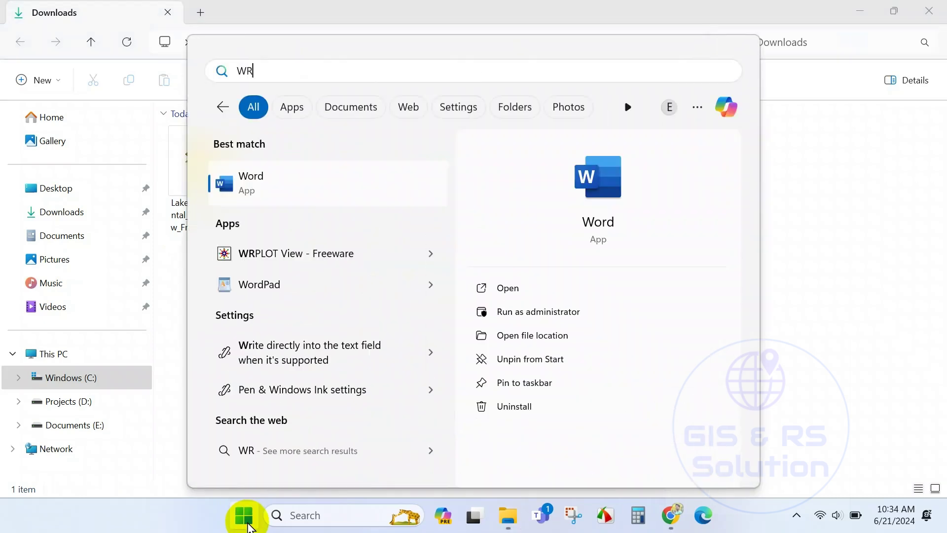
{"action": "left_click", "coordinate": [279, 257]}
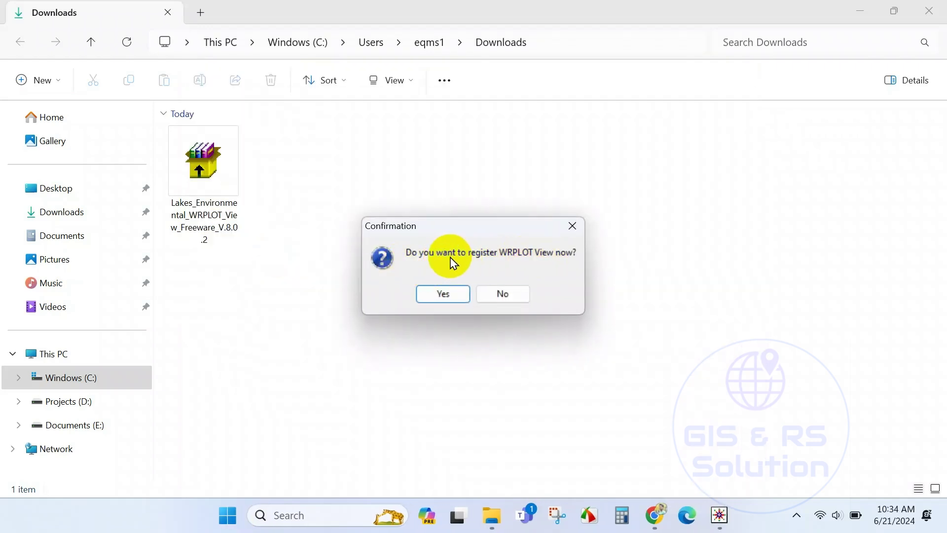
{"action": "left_click", "coordinate": [448, 294]}
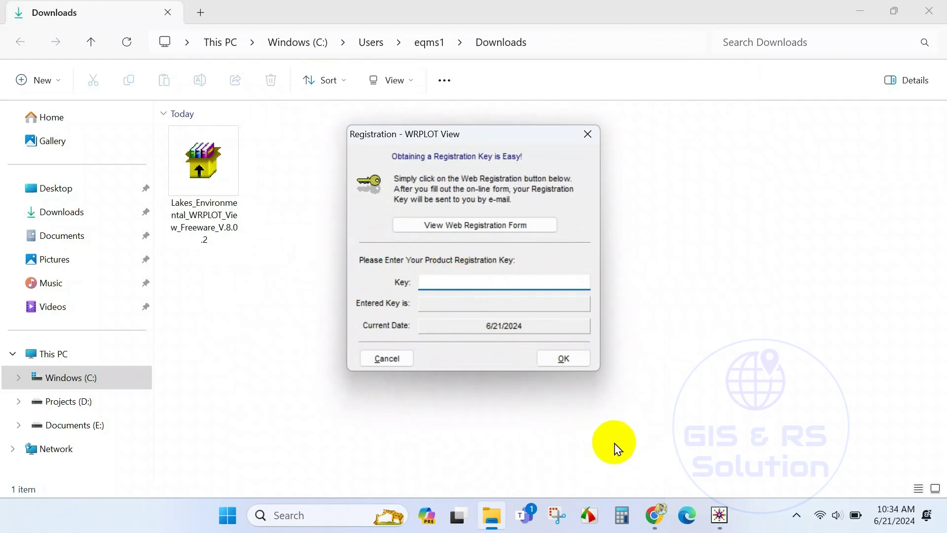
Step: Switch to Chrome, open the Registration and Activation page for WRPLOT View and read the instructions above the contact form
{"action": "left_click", "coordinate": [656, 514]}
{"action": "scroll", "coordinate": [628, 318], "scroll_direction": "down", "scroll_amount": 2}
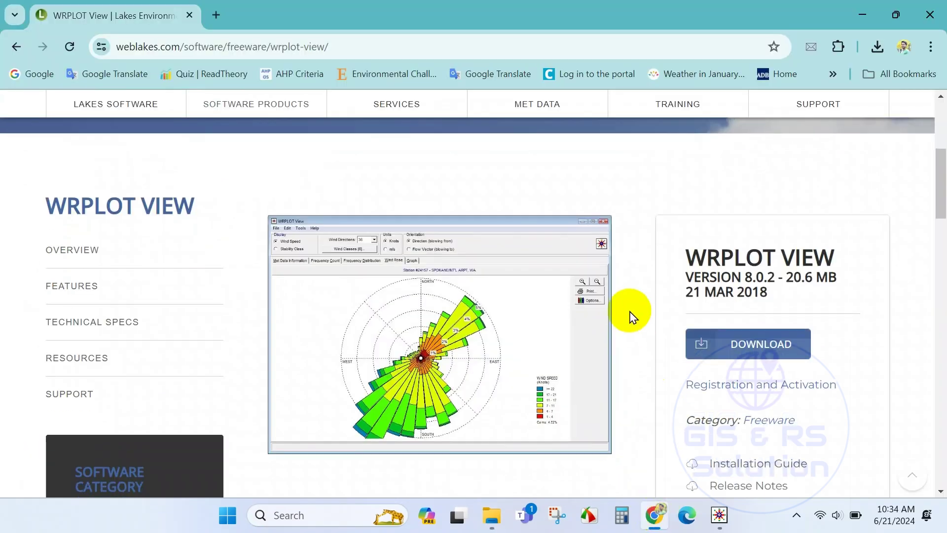
{"action": "left_click", "coordinate": [753, 329]}
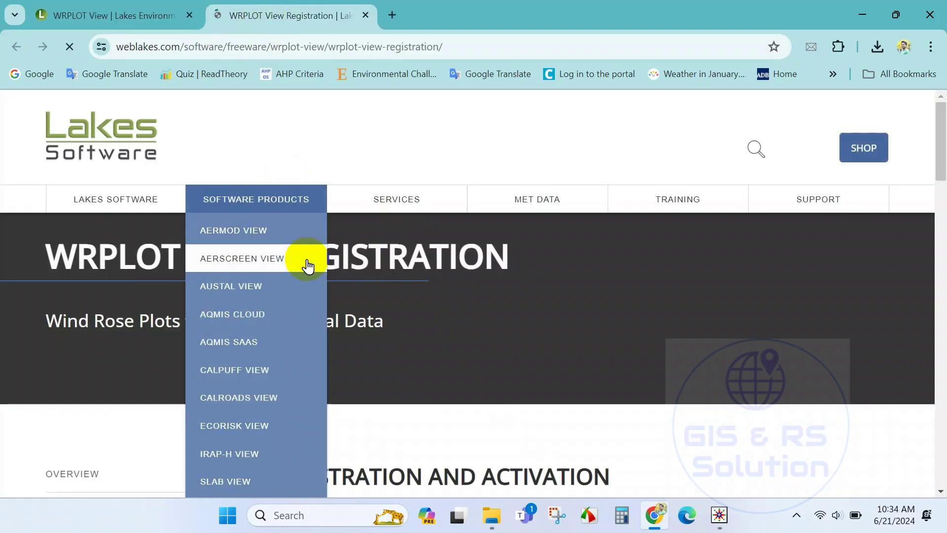
{"action": "scroll", "coordinate": [434, 296], "scroll_direction": "down", "scroll_amount": 6}
{"action": "scroll", "coordinate": [480, 299], "scroll_direction": "down", "scroll_amount": 1}
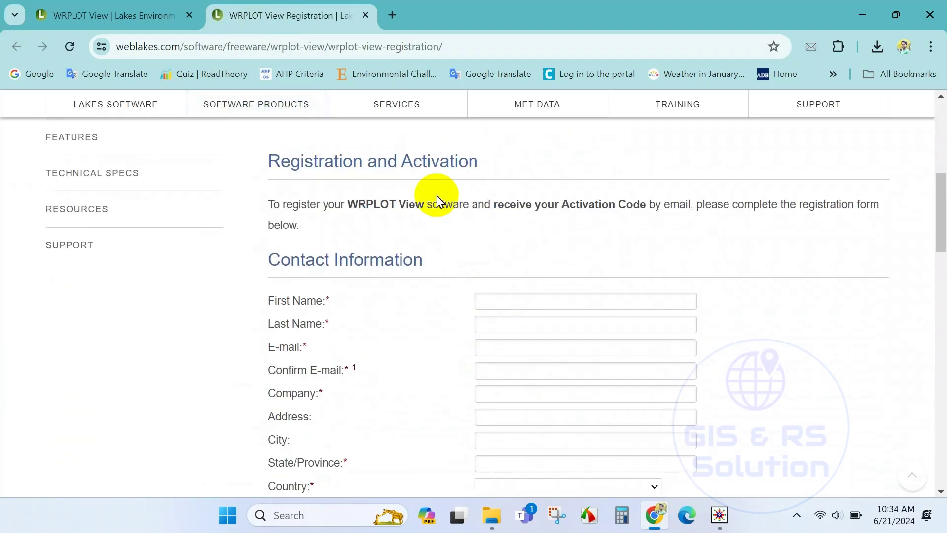
{"action": "left_click_drag", "start_coordinate": [274, 208], "coordinate": [307, 226]}
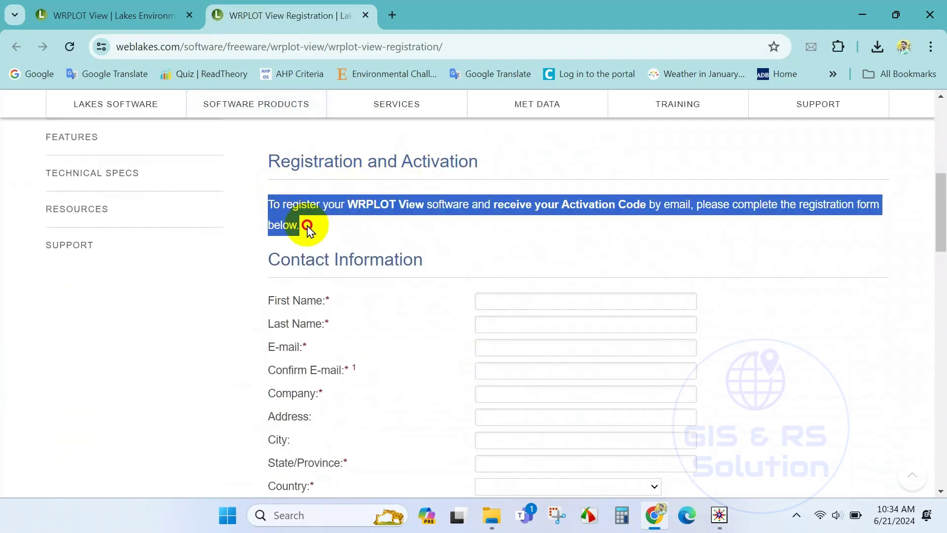
{"action": "left_click", "coordinate": [349, 232]}
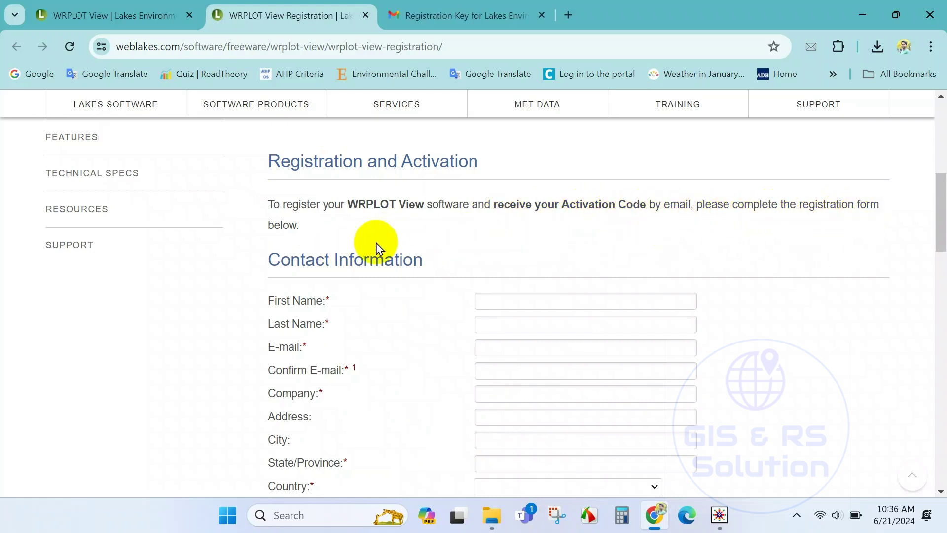
Step: Fill in the registration form with the contact's name, e-mail, company and address details, plus the security code from the image
{"action": "left_click", "coordinate": [508, 305]}
{"action": "left_click", "coordinate": [492, 326]}
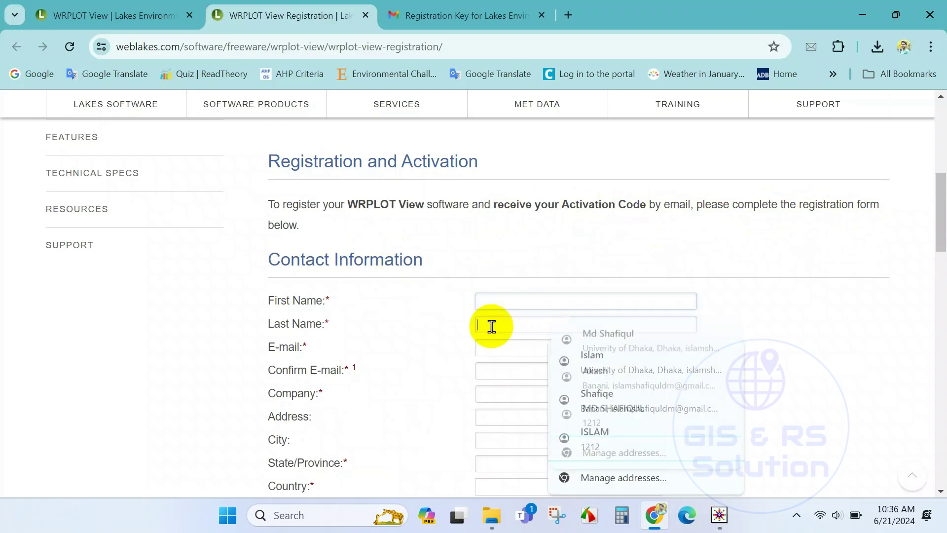
{"action": "left_click", "coordinate": [405, 355]}
{"action": "scroll", "coordinate": [368, 351], "scroll_direction": "down", "scroll_amount": 3}
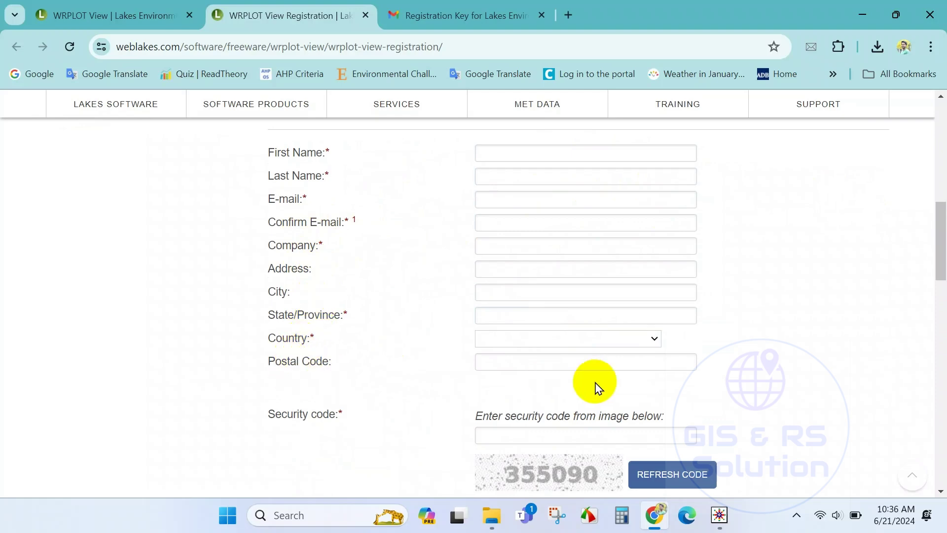
{"action": "scroll", "coordinate": [482, 408], "scroll_direction": "down", "scroll_amount": 3}
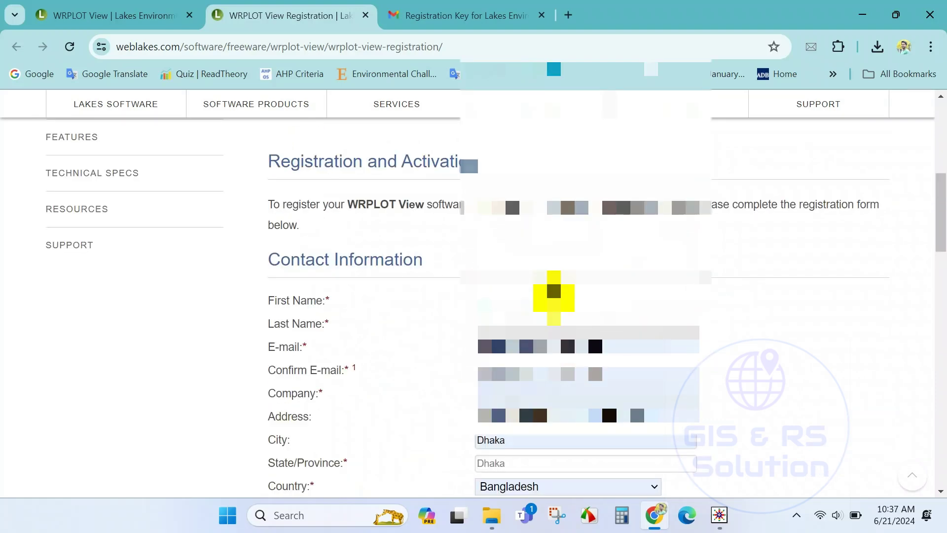
{"action": "scroll", "coordinate": [554, 332], "scroll_direction": "down", "scroll_amount": 6}
{"action": "scroll", "coordinate": [546, 227], "scroll_direction": "up", "scroll_amount": 3}
{"action": "scroll", "coordinate": [527, 332], "scroll_direction": "down", "scroll_amount": 3}
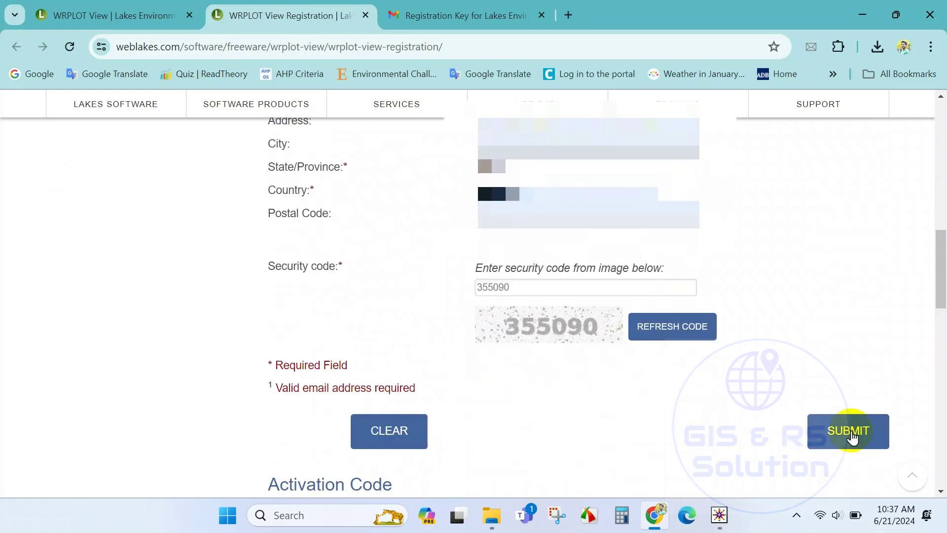
Step: Submit the WRPLOT View registration form and read the confirmation message about the activation code
{"action": "left_click", "coordinate": [852, 433]}
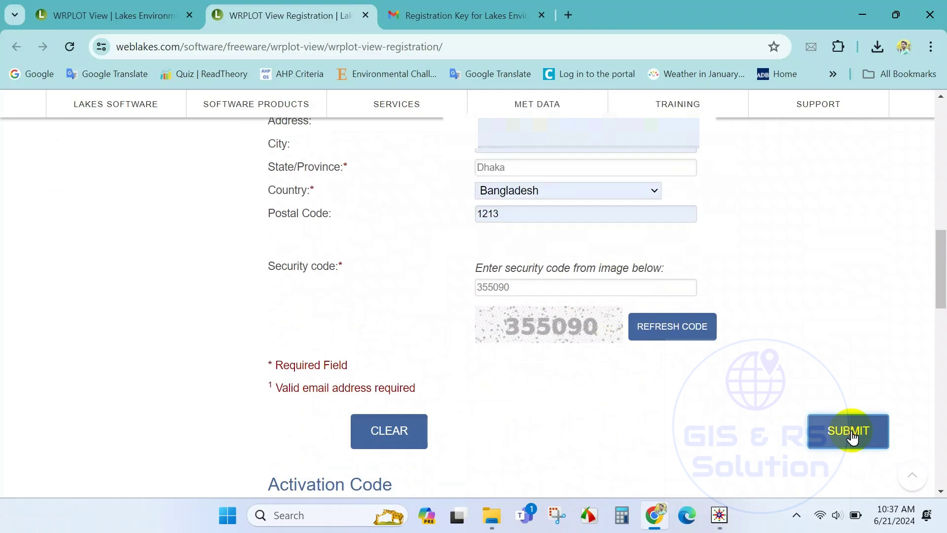
{"action": "scroll", "coordinate": [671, 332], "scroll_direction": "up", "scroll_amount": 3}
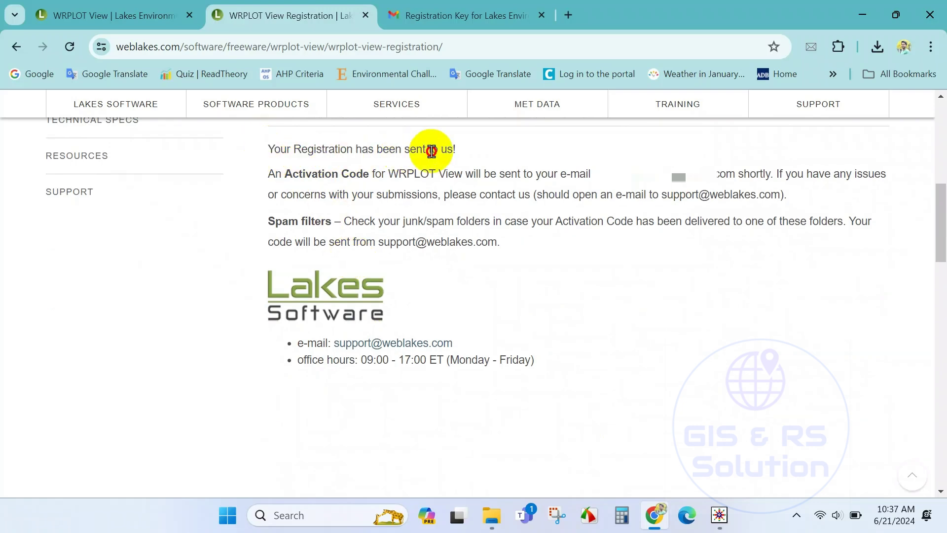
{"action": "left_click_drag", "start_coordinate": [454, 148], "coordinate": [267, 151]}
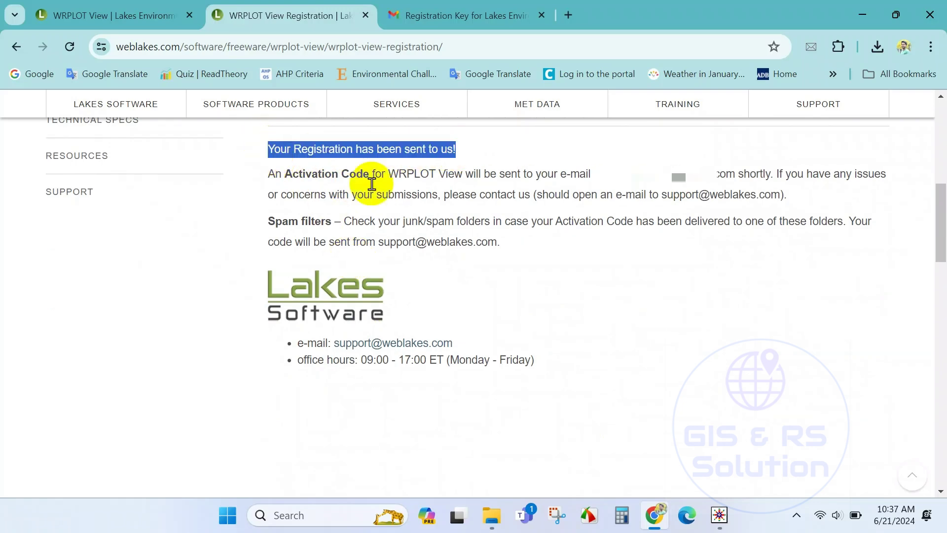
{"action": "left_click", "coordinate": [372, 184]}
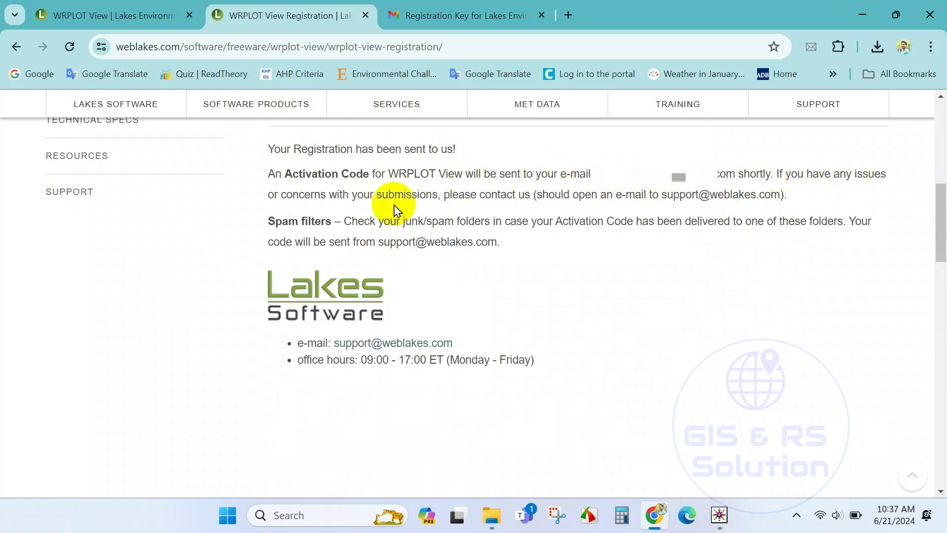
Step: Open the Registration Key e-mail from Lakes Environmental in Gmail and copy the registration key
{"action": "left_click", "coordinate": [443, 16]}
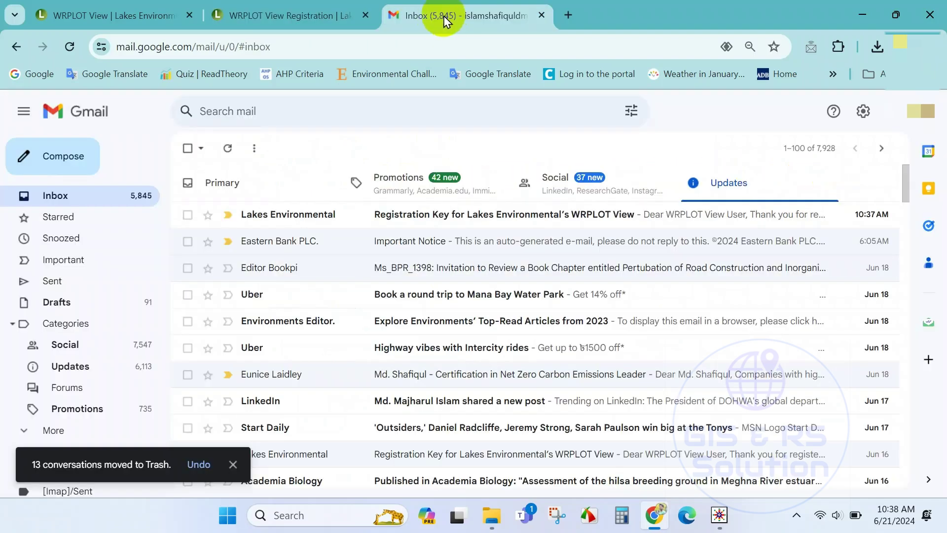
{"action": "left_click", "coordinate": [516, 226]}
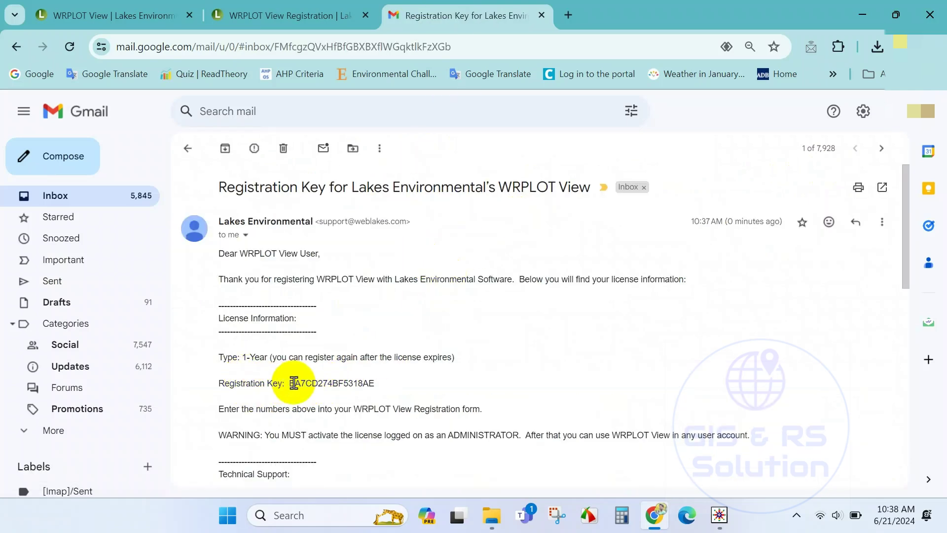
{"action": "left_click_drag", "start_coordinate": [290, 383], "coordinate": [374, 384]}
{"action": "right_click", "coordinate": [357, 383]}
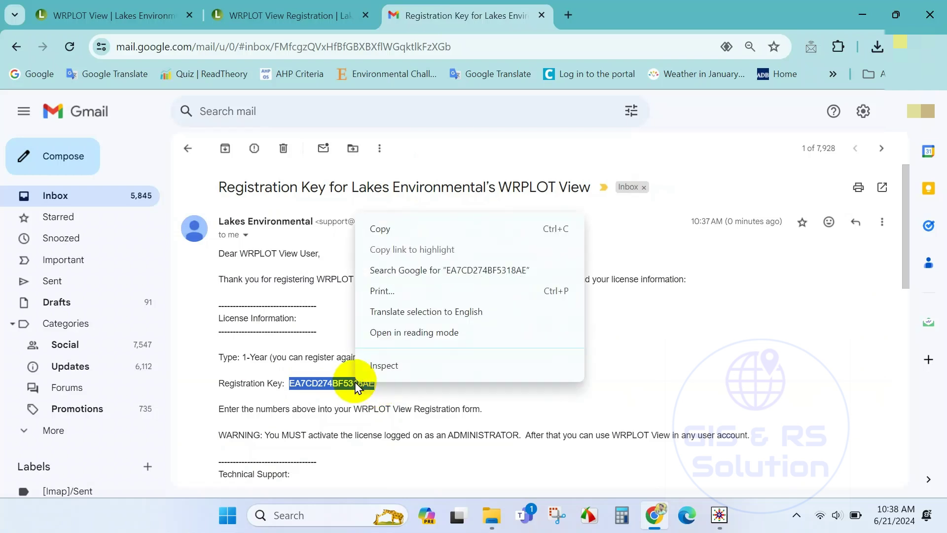
{"action": "left_click", "coordinate": [383, 230]}
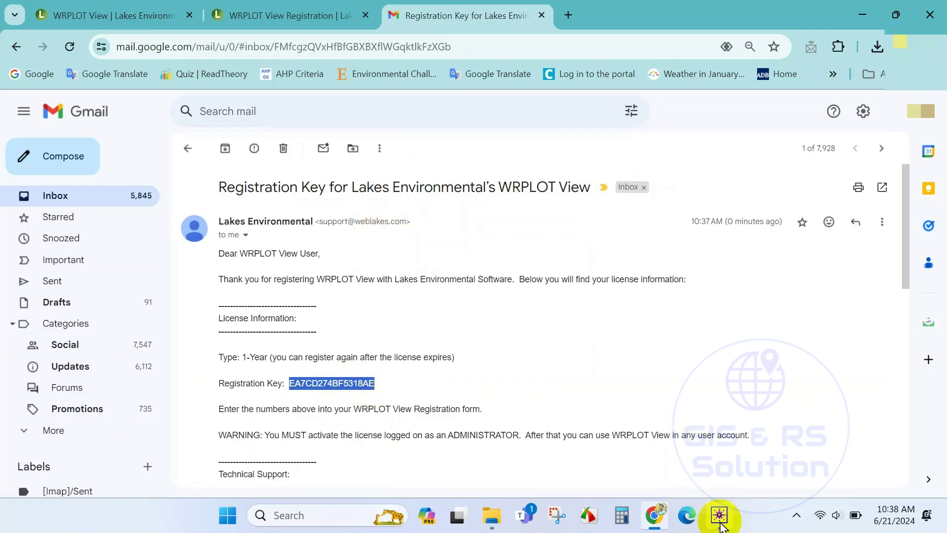
Step: Switch to the WRPLOT View registration window, paste the product registration key, confirm it and dismiss the About window
{"action": "left_click", "coordinate": [719, 515]}
{"action": "left_click", "coordinate": [419, 283]}
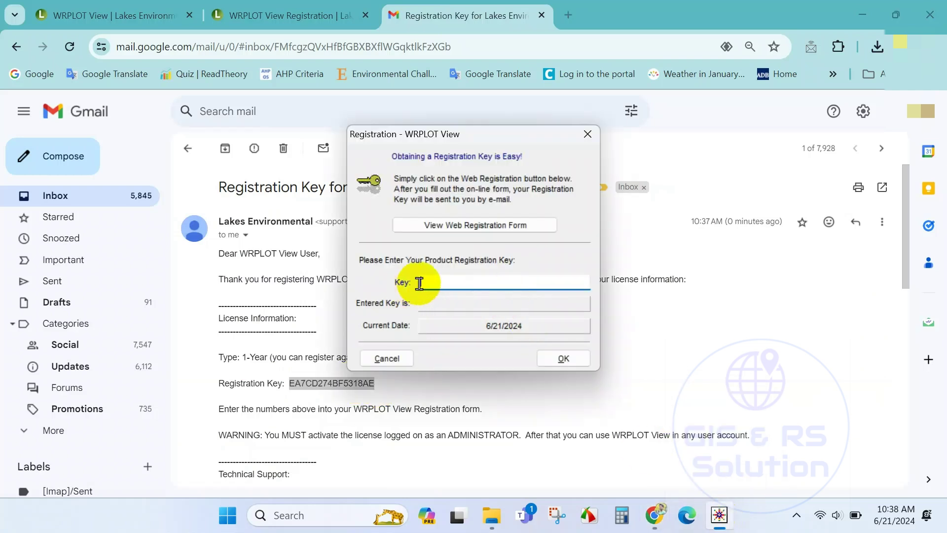
{"action": "right_click", "coordinate": [423, 286]}
{"action": "left_click", "coordinate": [457, 344]}
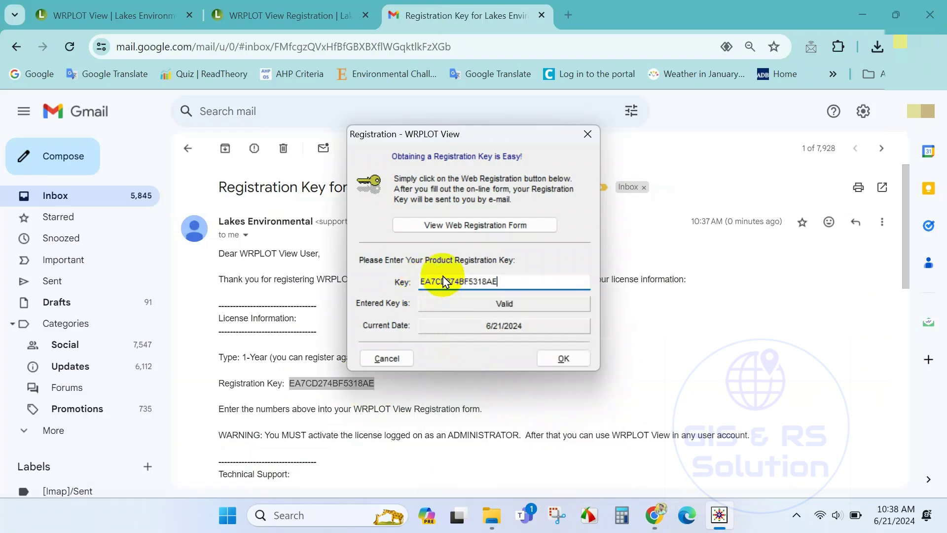
{"action": "left_click", "coordinate": [562, 358]}
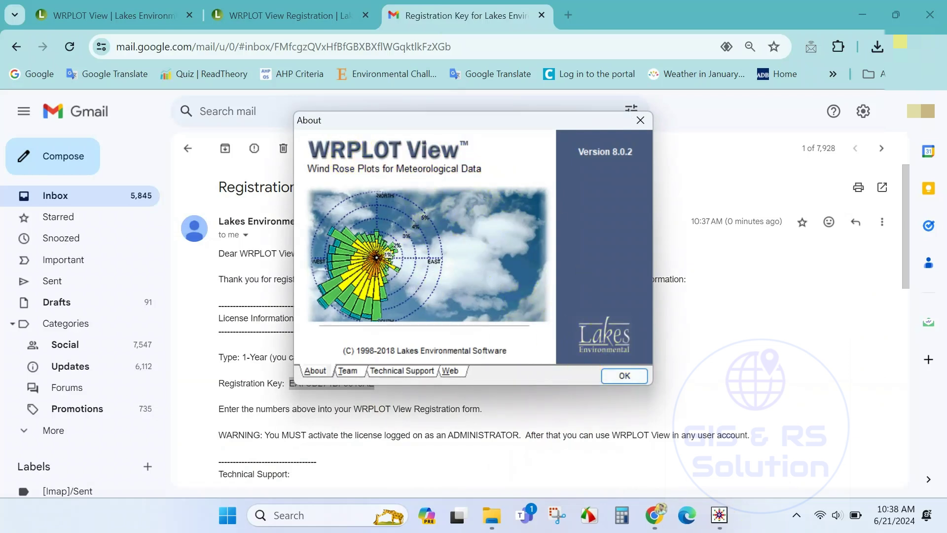
{"action": "left_click", "coordinate": [622, 378]}
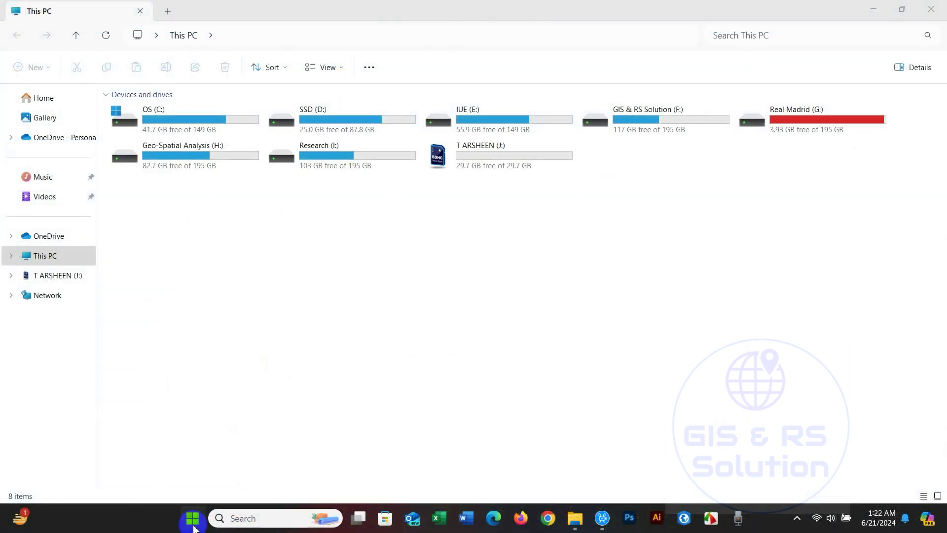
Step: Launch WRPLOT View again, open its Import from Excel tool and maximize the import window
{"action": "left_click", "coordinate": [193, 520]}
{"action": "type", "text": "WRPLO"}
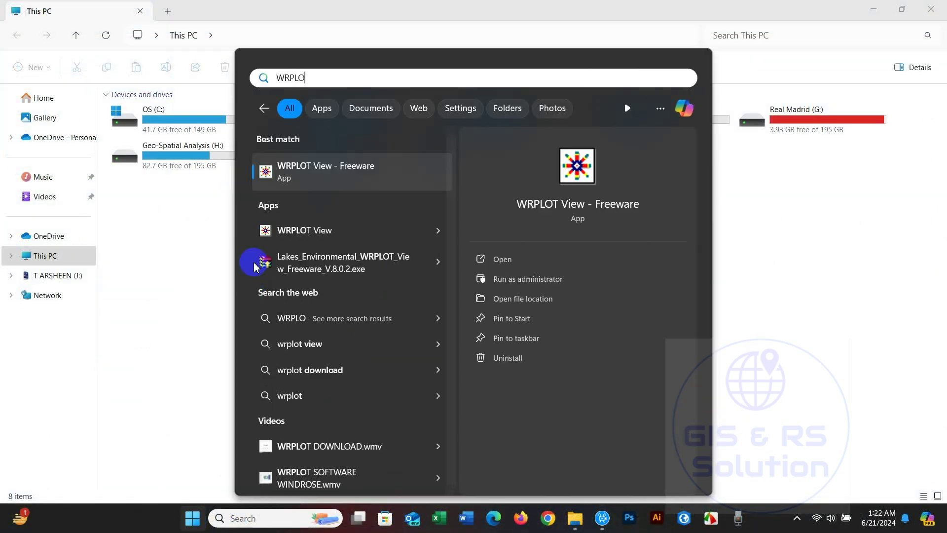
{"action": "left_click", "coordinate": [309, 169]}
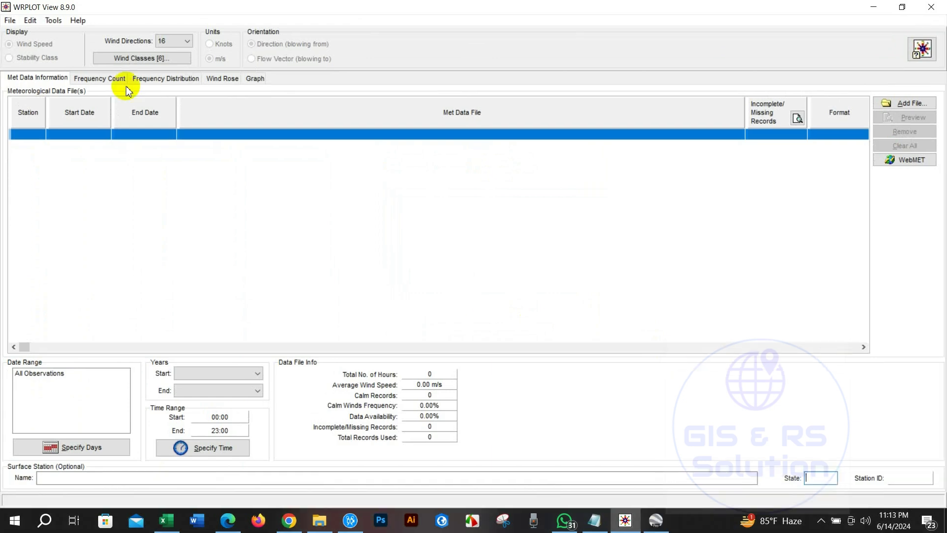
{"action": "left_click", "coordinate": [53, 21]}
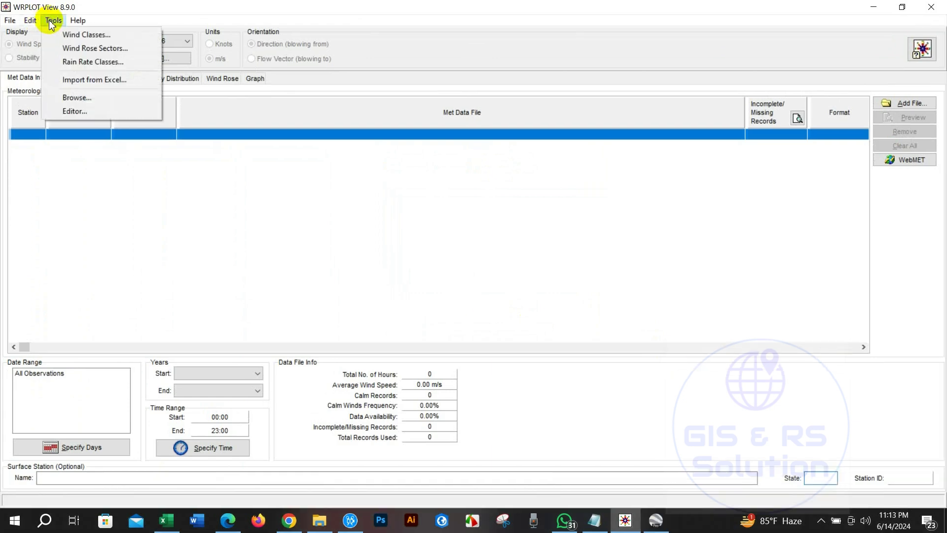
{"action": "left_click", "coordinate": [82, 79]}
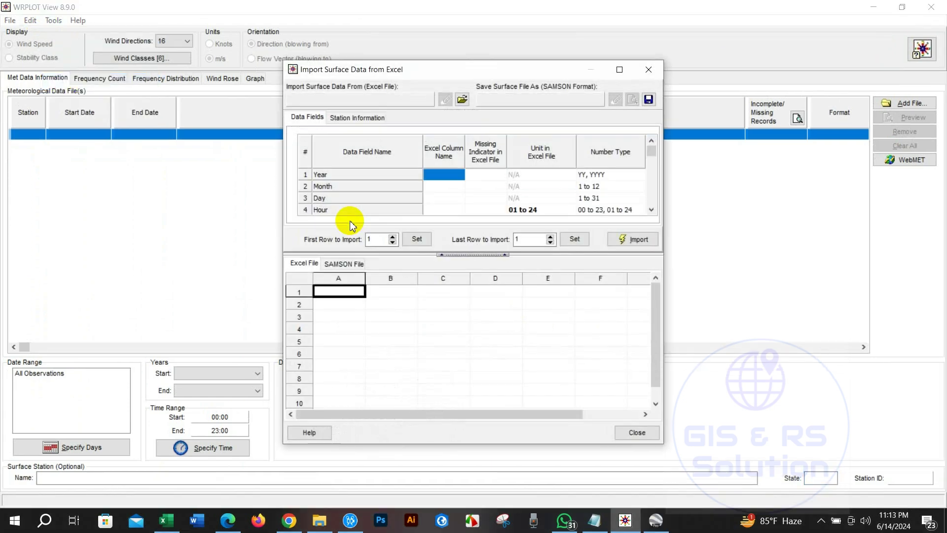
{"action": "left_click", "coordinate": [619, 70]}
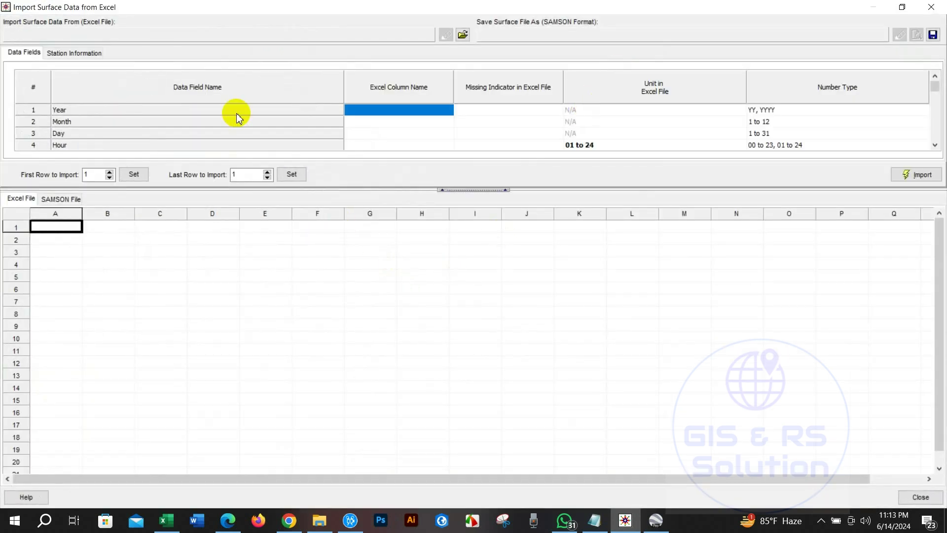
Step: Load the Excel file Data for WRPLOT.xlsx from the Research (I:) drive as the surface data source
{"action": "left_click", "coordinate": [464, 35]}
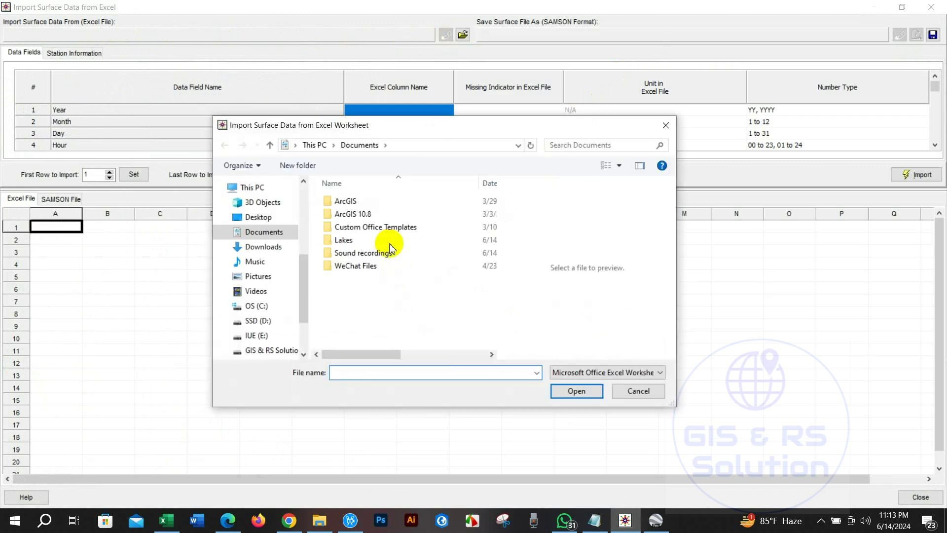
{"action": "scroll", "coordinate": [274, 324], "scroll_direction": "down", "scroll_amount": 1}
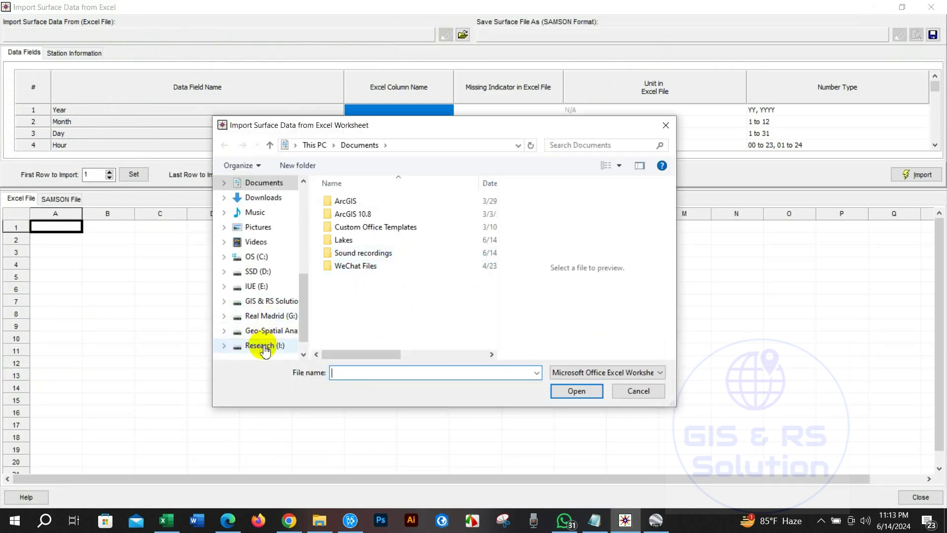
{"action": "left_click", "coordinate": [264, 346]}
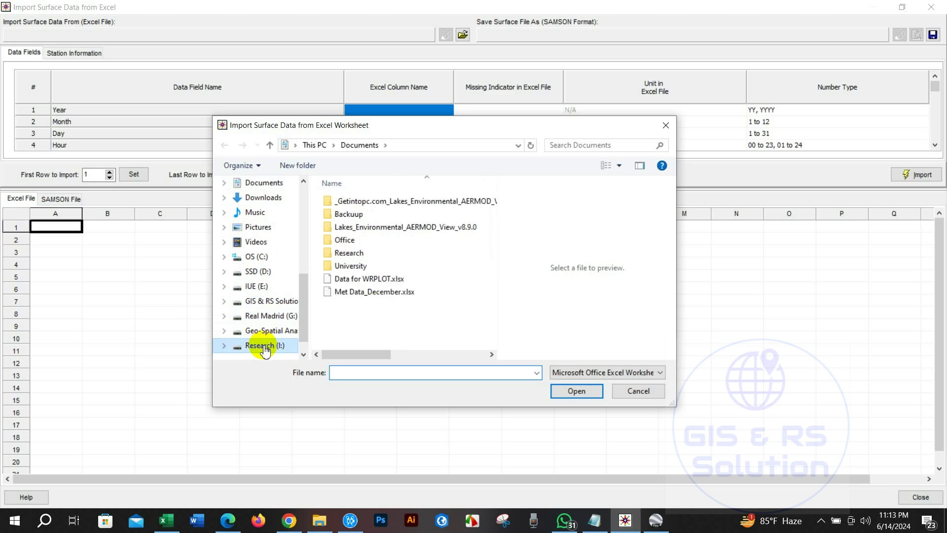
{"action": "left_click", "coordinate": [360, 284]}
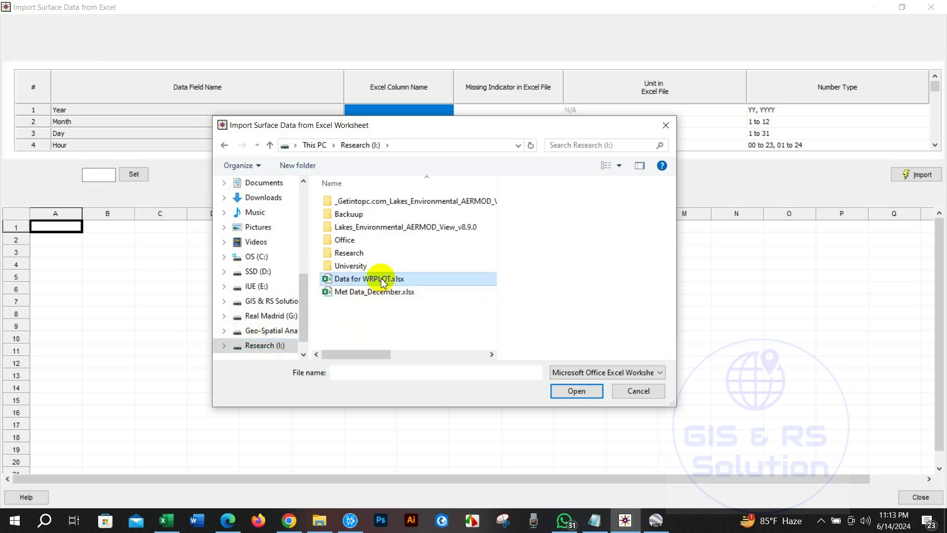
{"action": "left_click", "coordinate": [571, 392]}
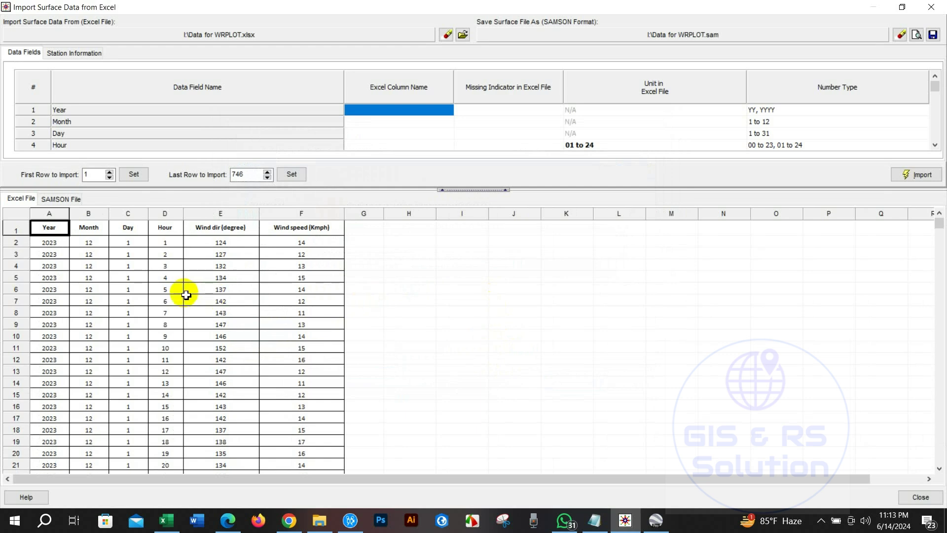
Step: Examine the Year, Month, Day, Hour, wind direction and wind speed columns in the loaded worksheet preview
{"action": "left_click", "coordinate": [36, 227]}
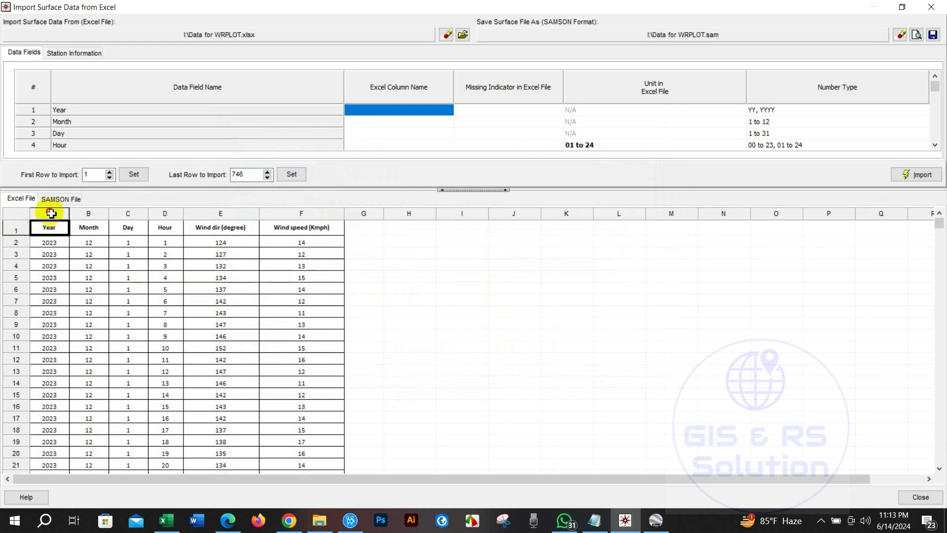
{"action": "left_click", "coordinate": [52, 213]}
{"action": "left_click", "coordinate": [87, 225]}
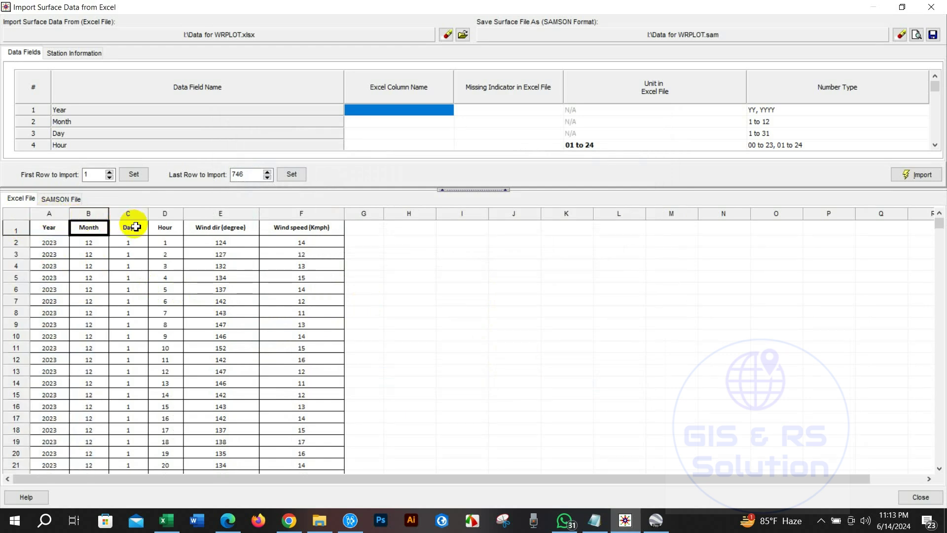
{"action": "left_click", "coordinate": [130, 213]}
{"action": "left_click", "coordinate": [175, 213]}
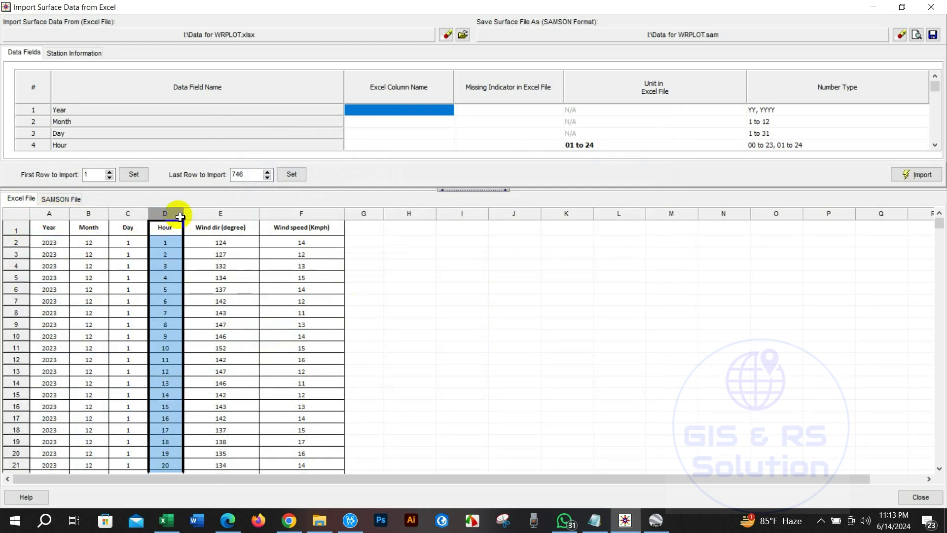
{"action": "left_click", "coordinate": [212, 213]}
{"action": "left_click", "coordinate": [301, 217]}
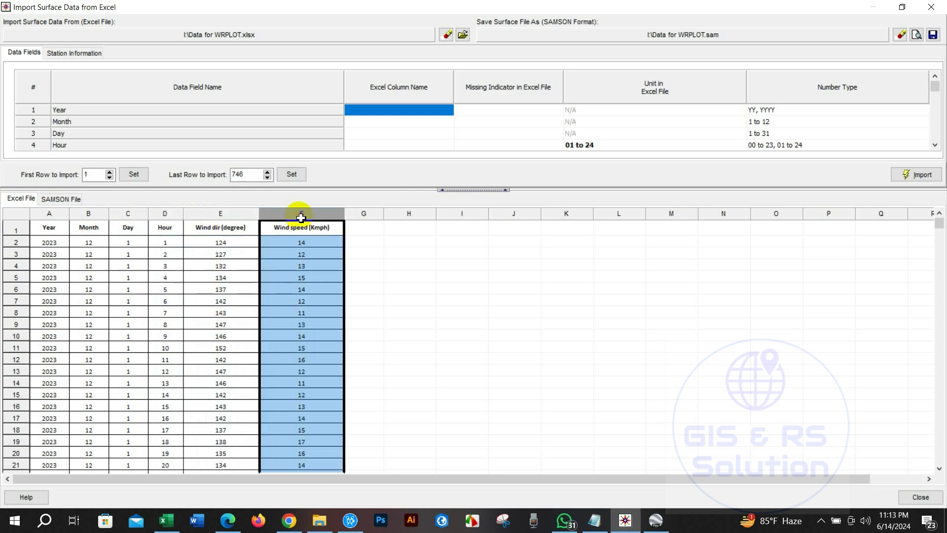
Step: Switch to the Data for WRPLOT workbook in Excel and check which rows hold the first and last data records
{"action": "left_click", "coordinate": [167, 520]}
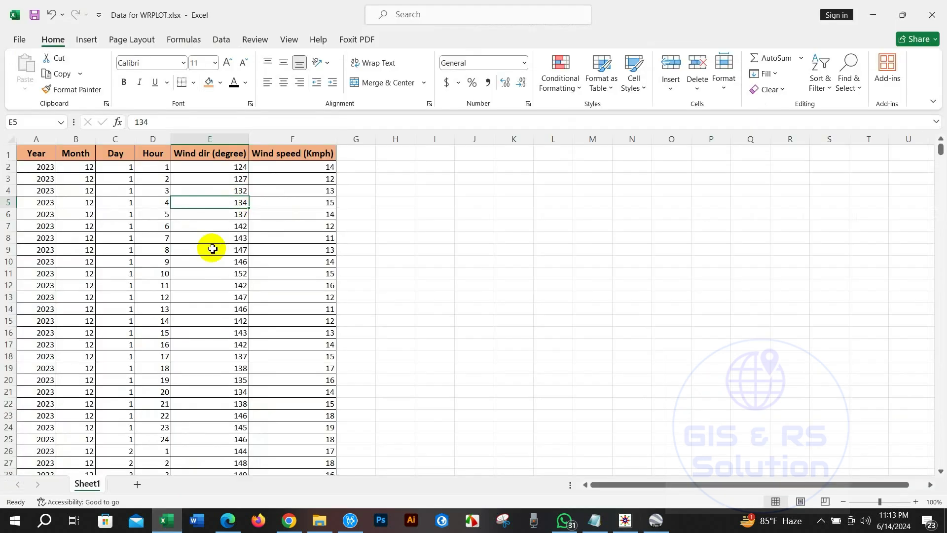
{"action": "scroll", "coordinate": [178, 261], "scroll_direction": "down", "scroll_amount": 4}
{"action": "scroll", "coordinate": [170, 268], "scroll_direction": "up", "scroll_amount": 4}
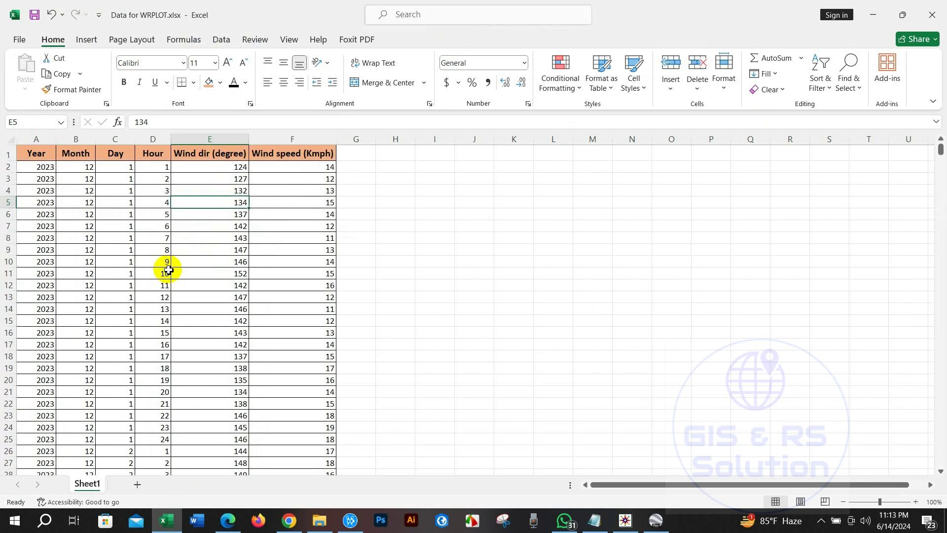
{"action": "left_click_drag", "start_coordinate": [37, 170], "coordinate": [310, 311]}
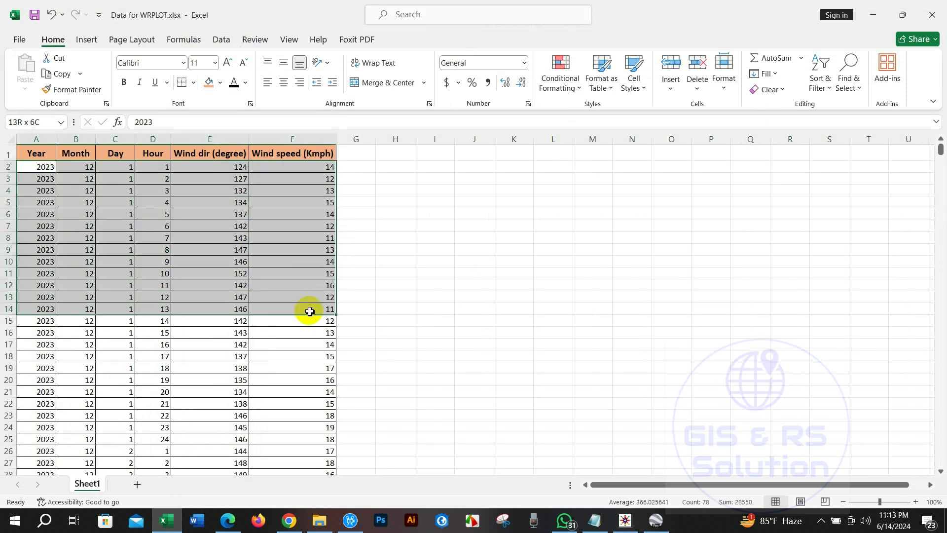
{"action": "left_click", "coordinate": [307, 378]}
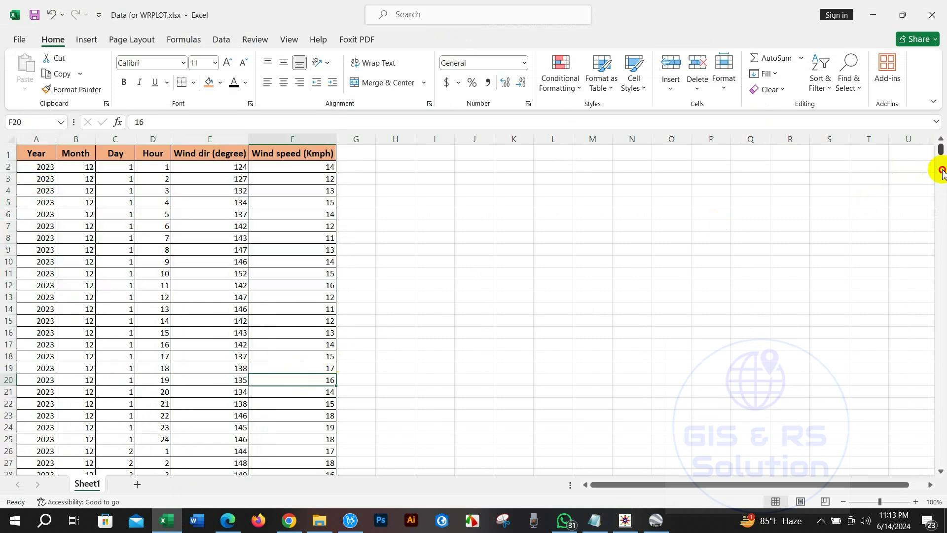
{"action": "left_click_drag", "start_coordinate": [943, 173], "coordinate": [941, 469]}
{"action": "scroll", "coordinate": [326, 375], "scroll_direction": "down", "scroll_amount": 3}
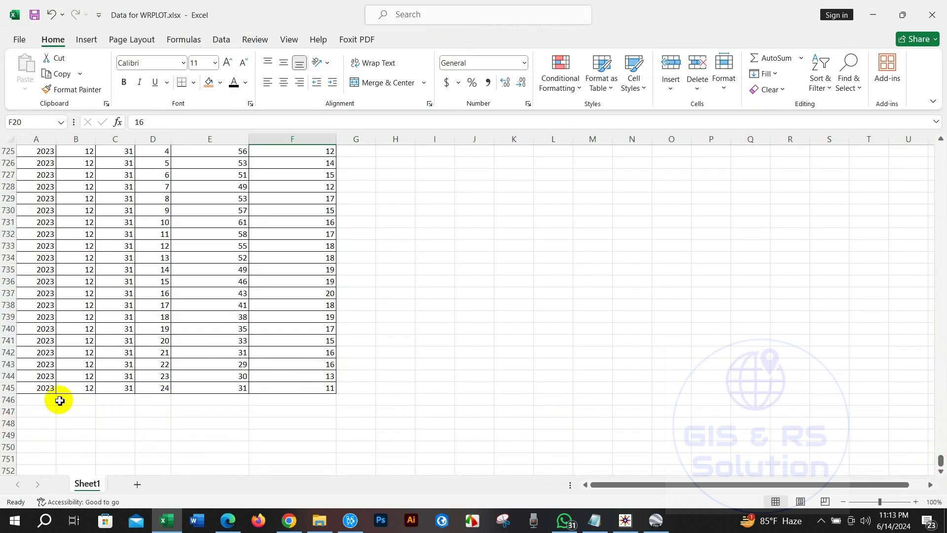
{"action": "left_click", "coordinate": [9, 388]}
{"action": "left_click", "coordinate": [267, 425]}
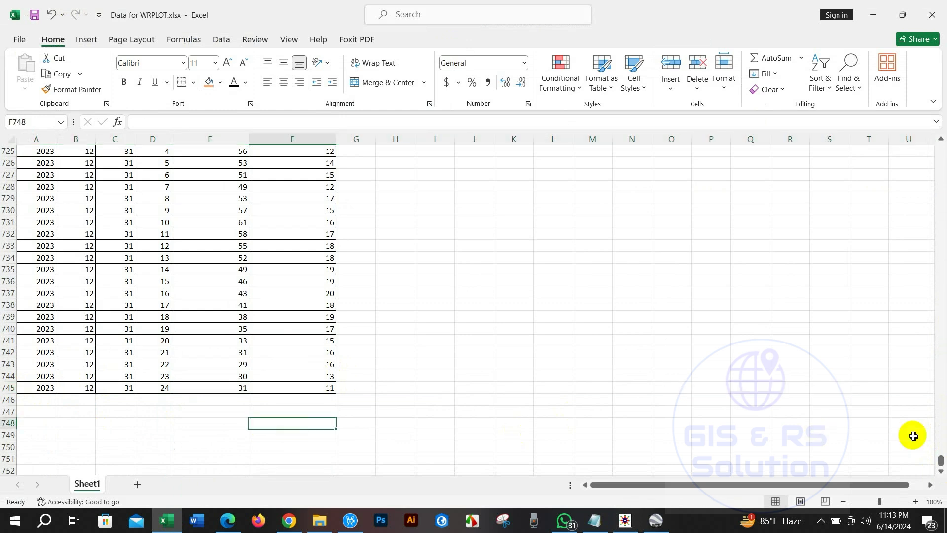
{"action": "left_click_drag", "start_coordinate": [941, 461], "coordinate": [910, 137]}
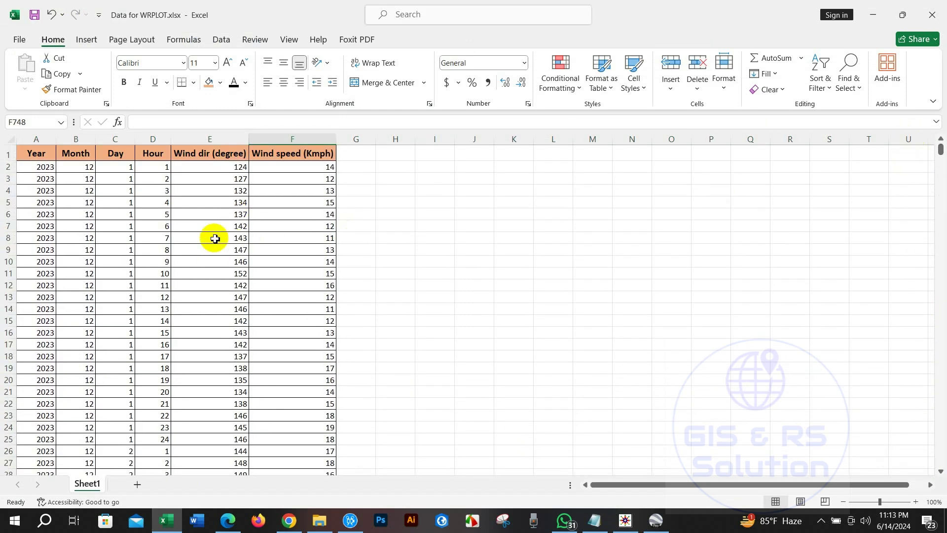
Step: Switch back to the WRPLOT View import window, set the rows to import to 2 through 745, and check the last data row
{"action": "left_click", "coordinate": [625, 521]}
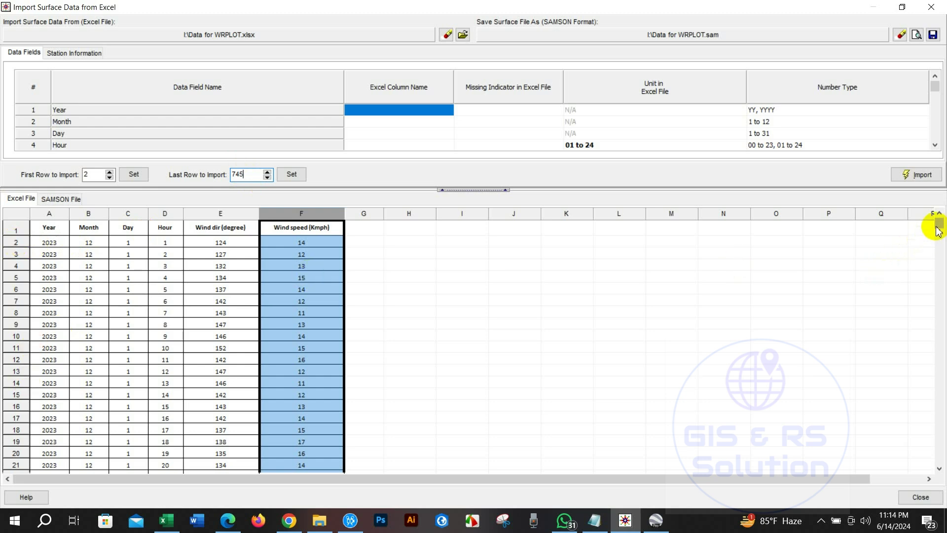
{"action": "left_click_drag", "start_coordinate": [937, 225], "coordinate": [940, 434]}
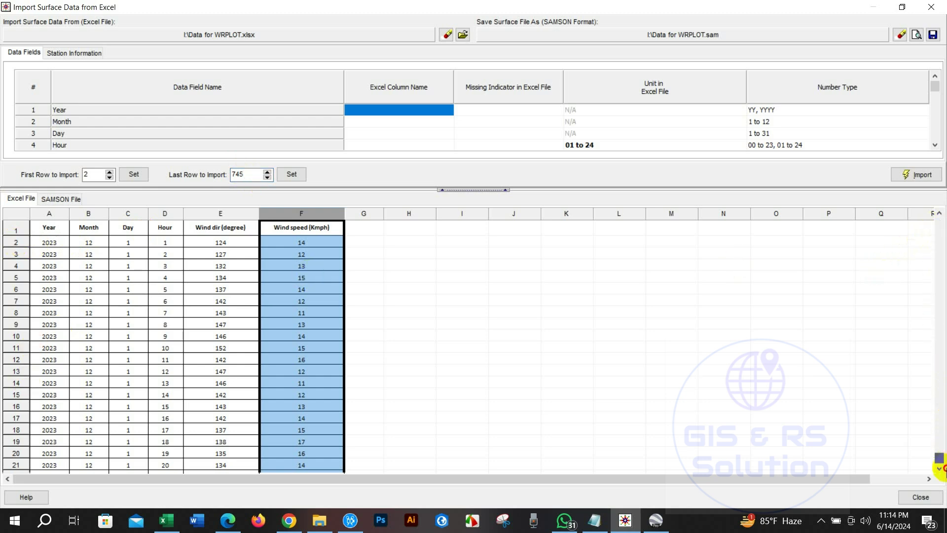
{"action": "left_click_drag", "start_coordinate": [940, 468], "coordinate": [939, 467]}
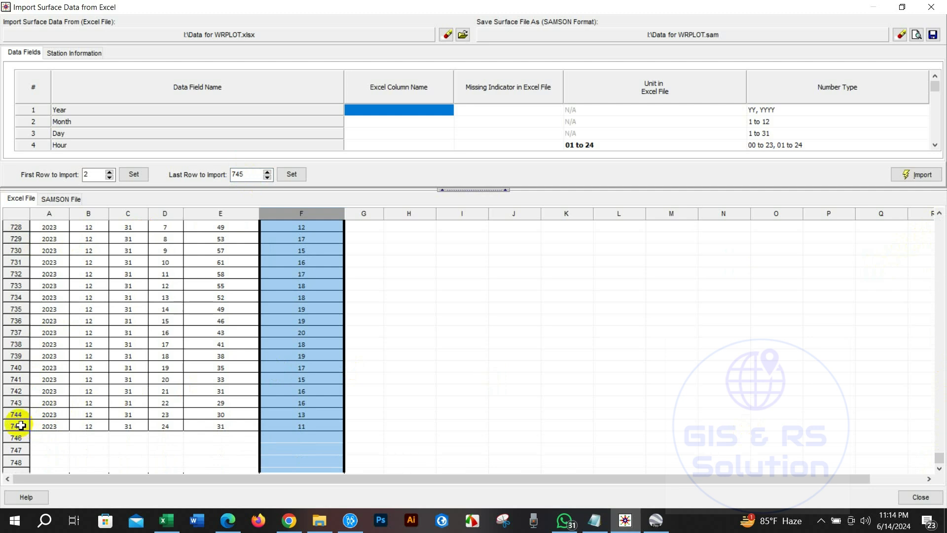
{"action": "left_click", "coordinate": [81, 448]}
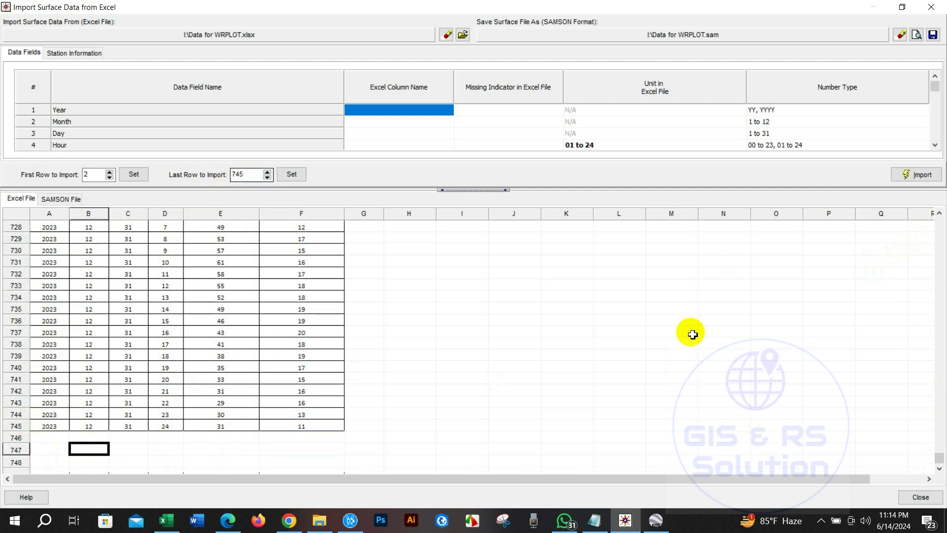
{"action": "left_click_drag", "start_coordinate": [937, 461], "coordinate": [924, 220]}
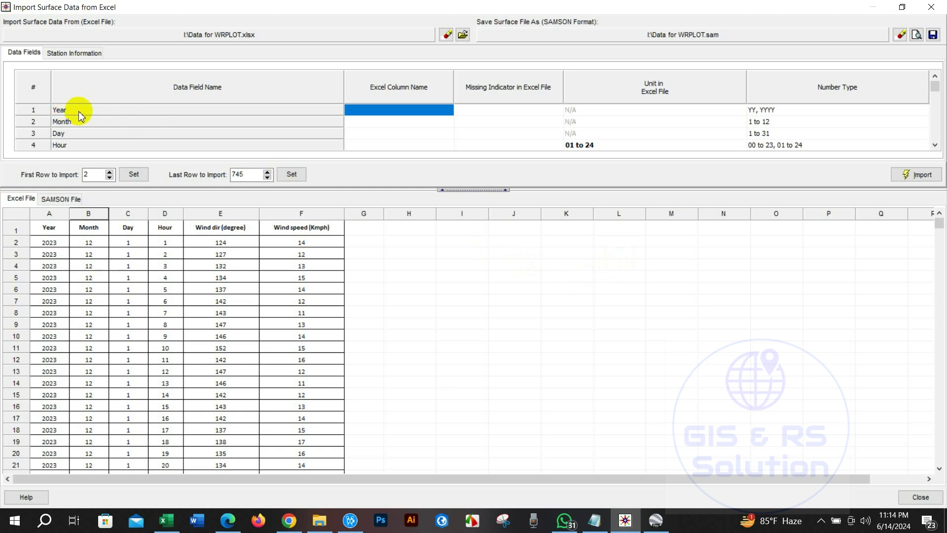
Step: Assign Excel columns A to Year, B to Month, C to Day, D to Hour, E to Wind Direction and F to Wind Speed
{"action": "left_click", "coordinate": [381, 108]}
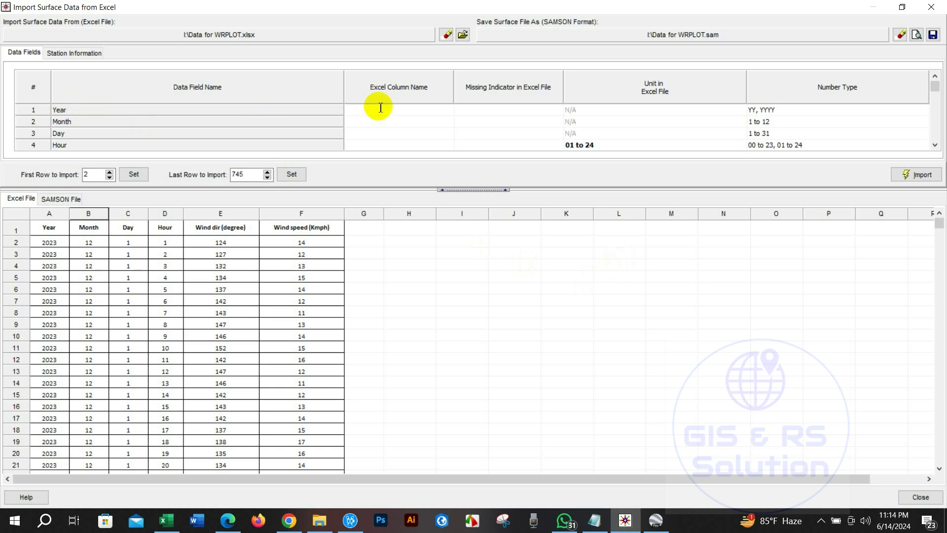
{"action": "type", "text": "A"}
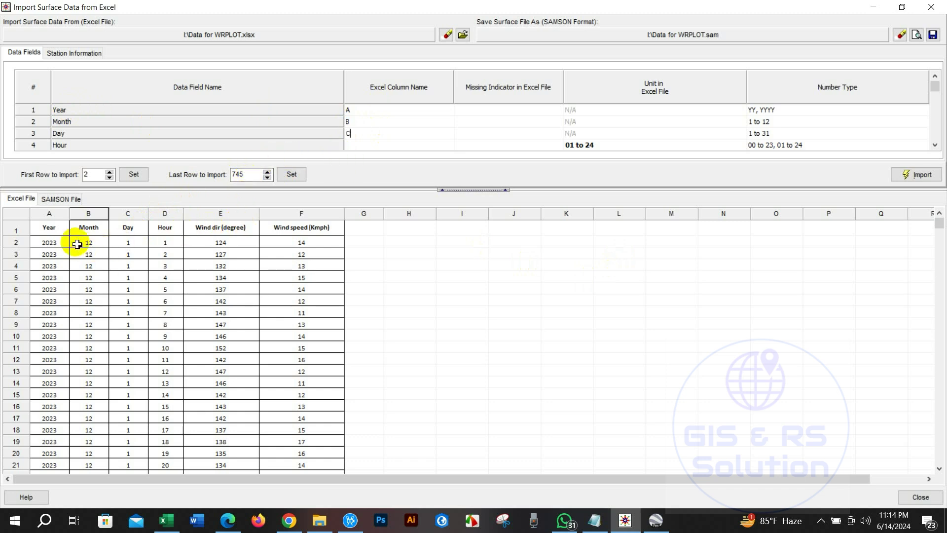
{"action": "left_click", "coordinate": [361, 146]}
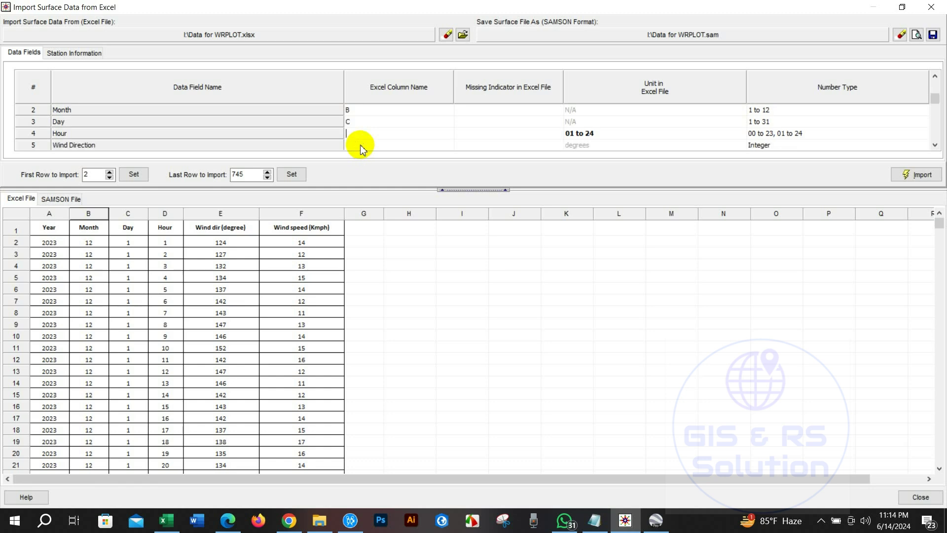
{"action": "type", "text": "D"}
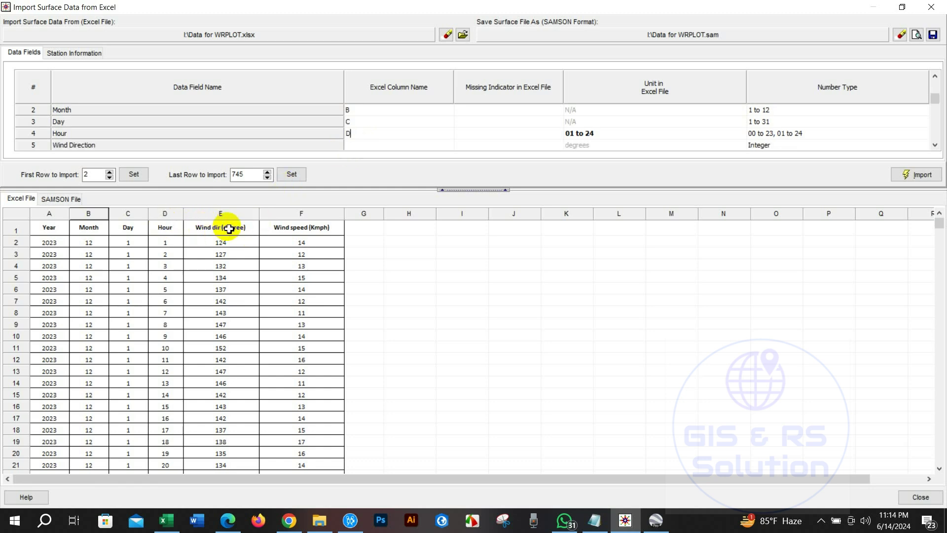
{"action": "left_click", "coordinate": [363, 146]}
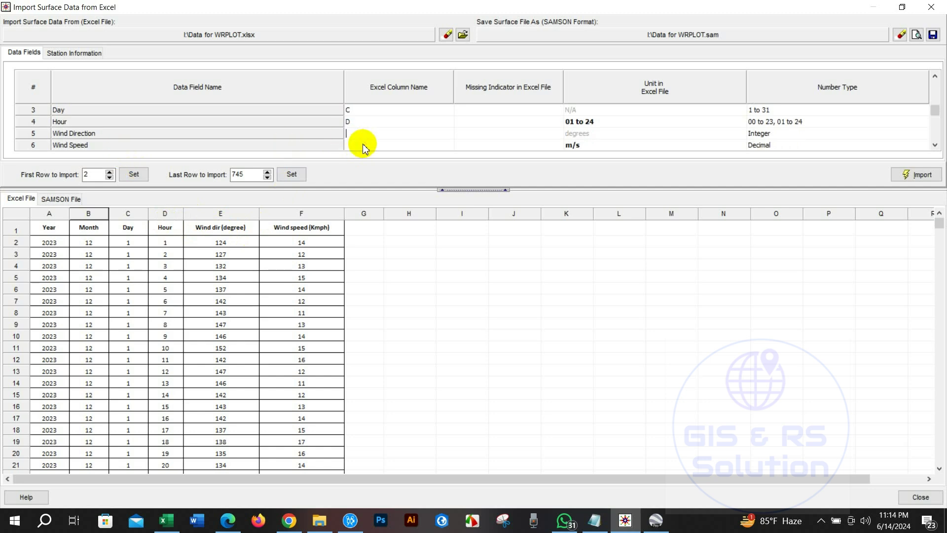
{"action": "type", "text": "E"}
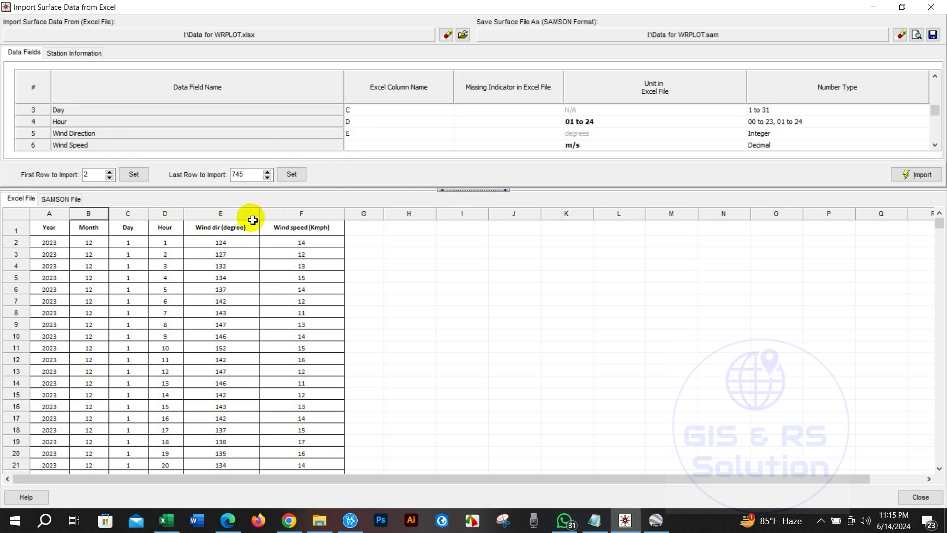
{"action": "left_click", "coordinate": [356, 147]}
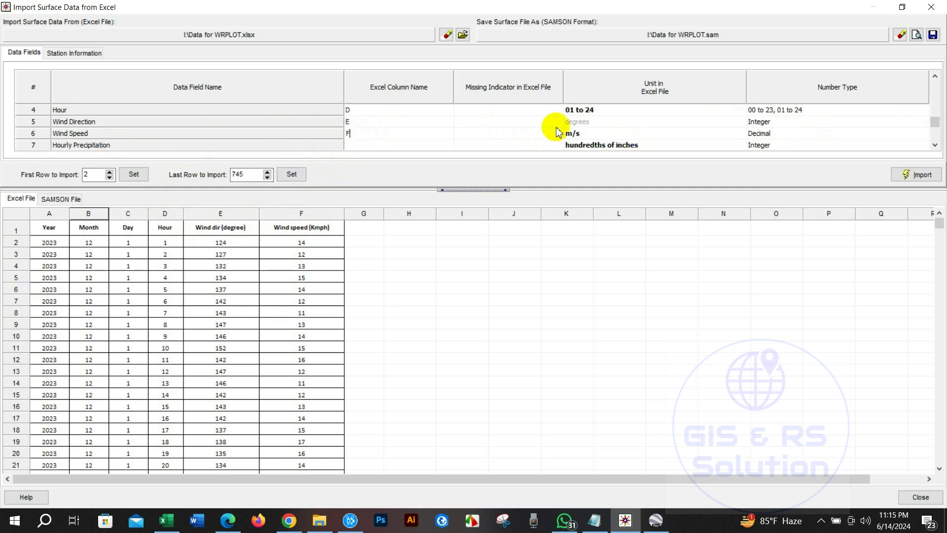
Step: Set the Wind Speed unit to km/h and review the units of the other data fields, including Hour
{"action": "left_click", "coordinate": [575, 133]}
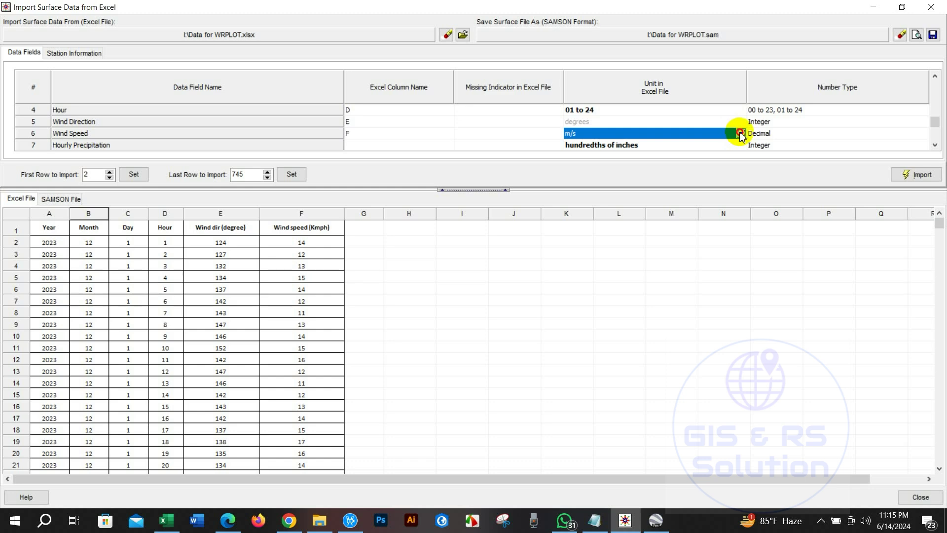
{"action": "left_click", "coordinate": [741, 133]}
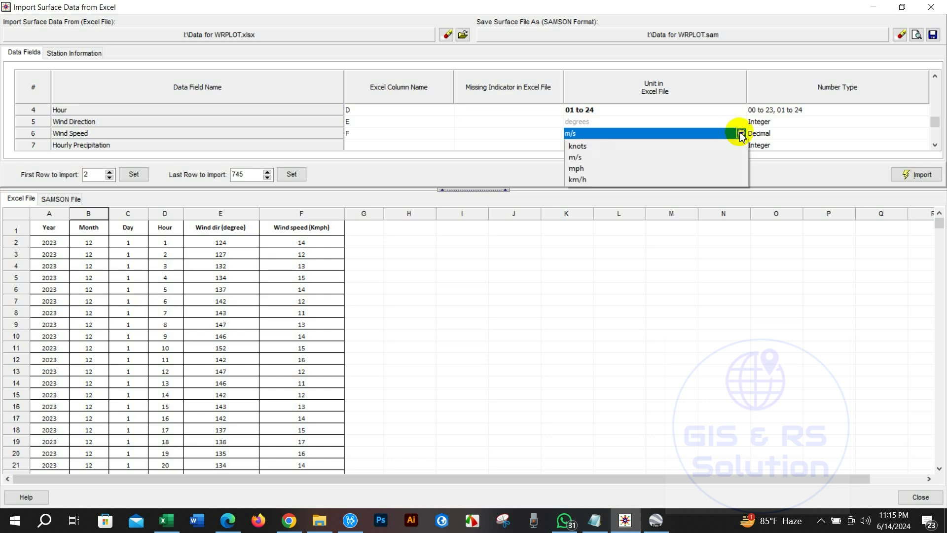
{"action": "left_click", "coordinate": [581, 180]}
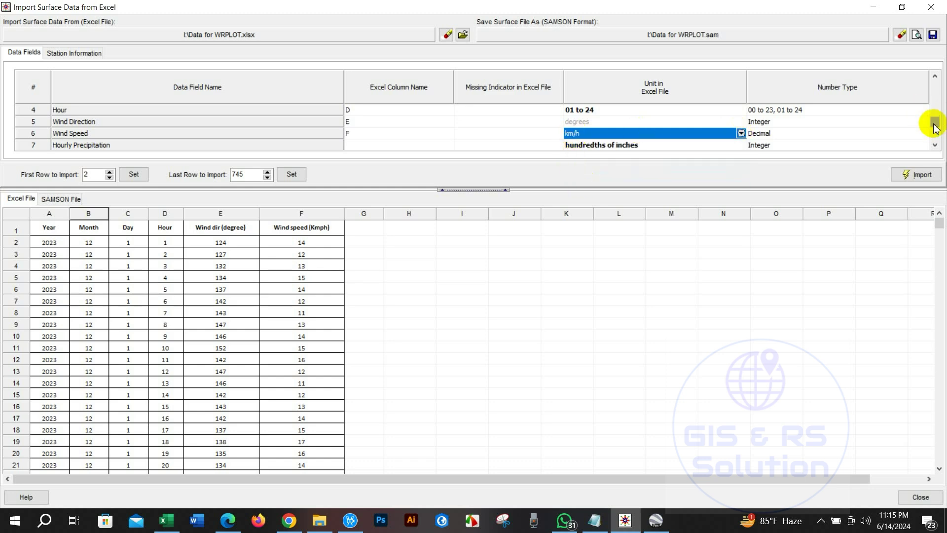
{"action": "left_click_drag", "start_coordinate": [935, 114], "coordinate": [934, 80]}
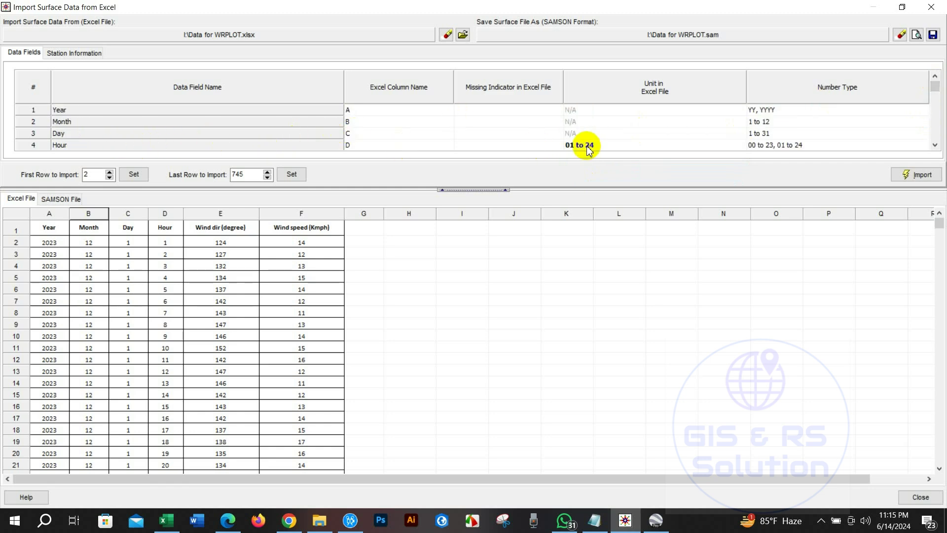
{"action": "scroll", "coordinate": [587, 150], "scroll_direction": "down", "scroll_amount": 3}
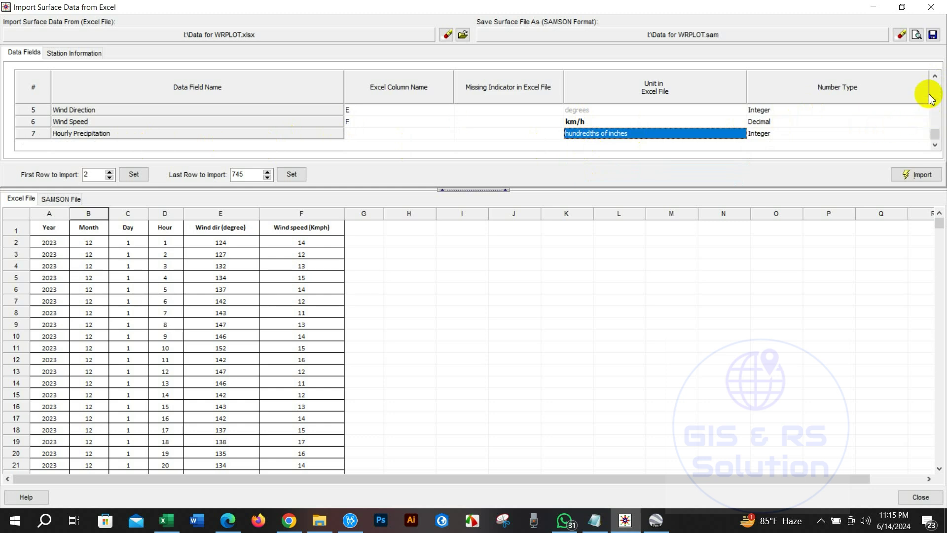
{"action": "left_click", "coordinate": [935, 77]}
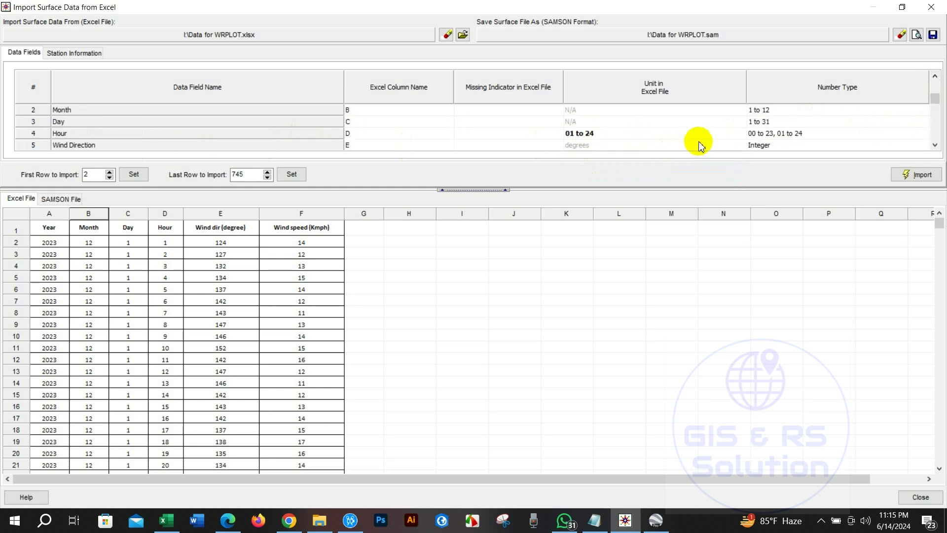
{"action": "left_click", "coordinate": [699, 139]}
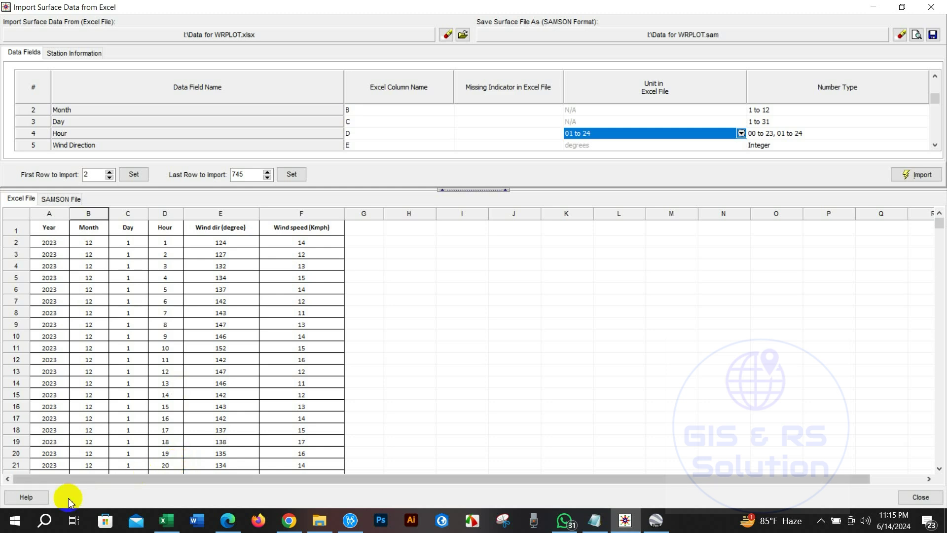
Step: Switch to the Data for WRPLOT workbook in Excel and check how the Hour column numbers the hours of each day
{"action": "left_click", "coordinate": [166, 520]}
{"action": "left_click", "coordinate": [163, 321]}
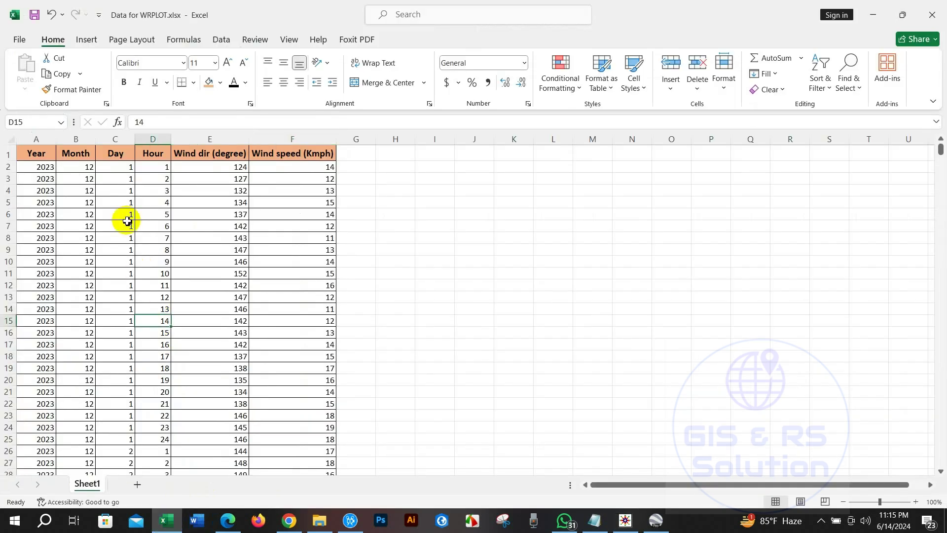
{"action": "left_click_drag", "start_coordinate": [155, 169], "coordinate": [155, 277]}
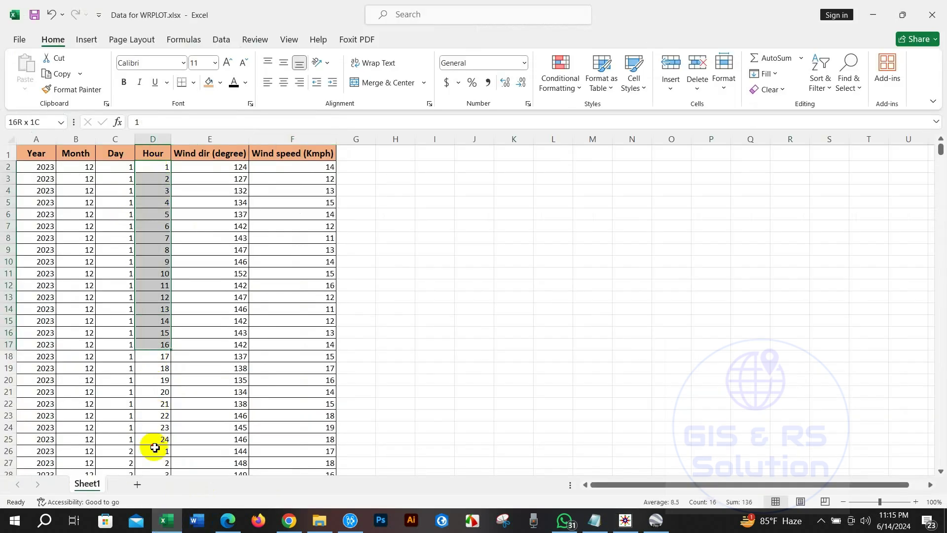
{"action": "left_click_drag", "start_coordinate": [154, 447], "coordinate": [158, 439]}
{"action": "scroll", "coordinate": [161, 356], "scroll_direction": "down", "scroll_amount": 3}
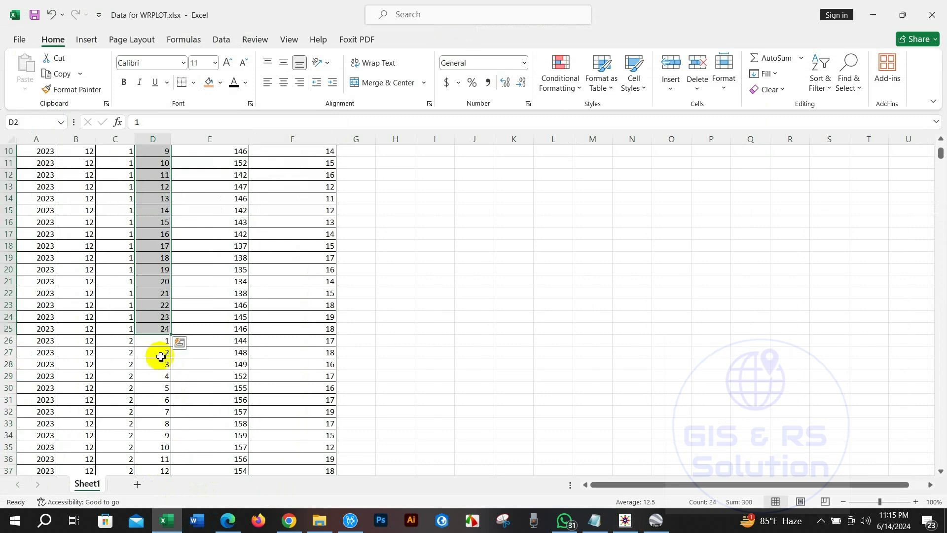
{"action": "scroll", "coordinate": [161, 356], "scroll_direction": "down", "scroll_amount": 3}
{"action": "left_click_drag", "start_coordinate": [155, 235], "coordinate": [159, 413]}
{"action": "scroll", "coordinate": [169, 328], "scroll_direction": "up", "scroll_amount": 9}
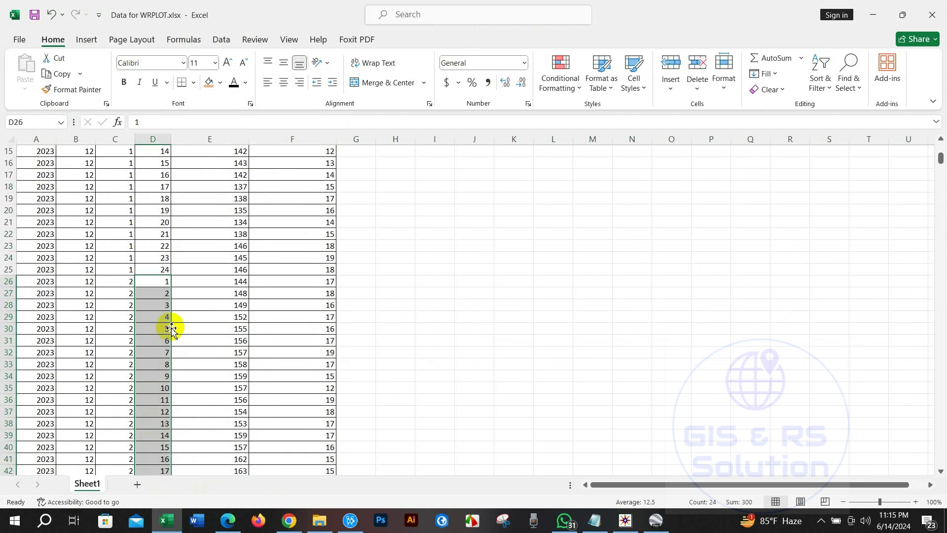
{"action": "left_click", "coordinate": [173, 289]}
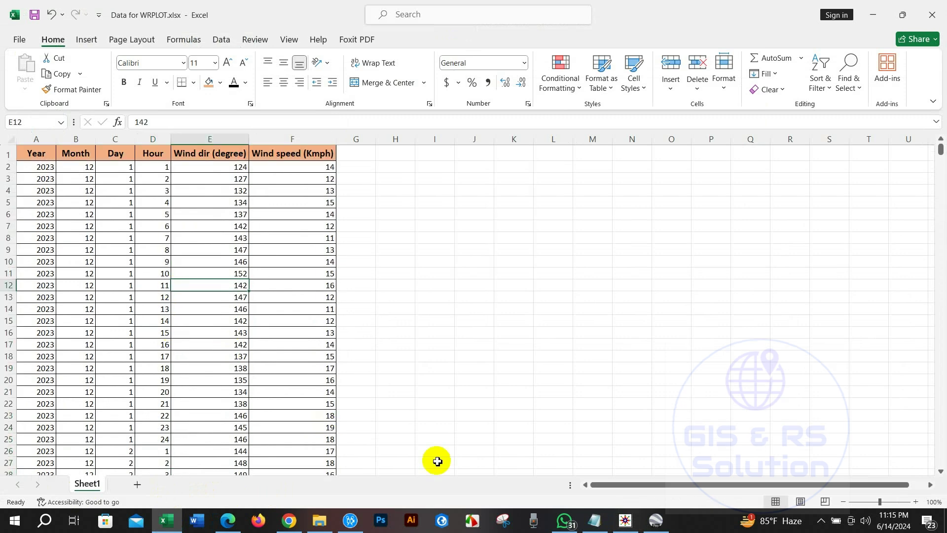
Step: Switch back to the WRPLOT View import window and set the Hour unit to 01 to 24
{"action": "left_click", "coordinate": [624, 522]}
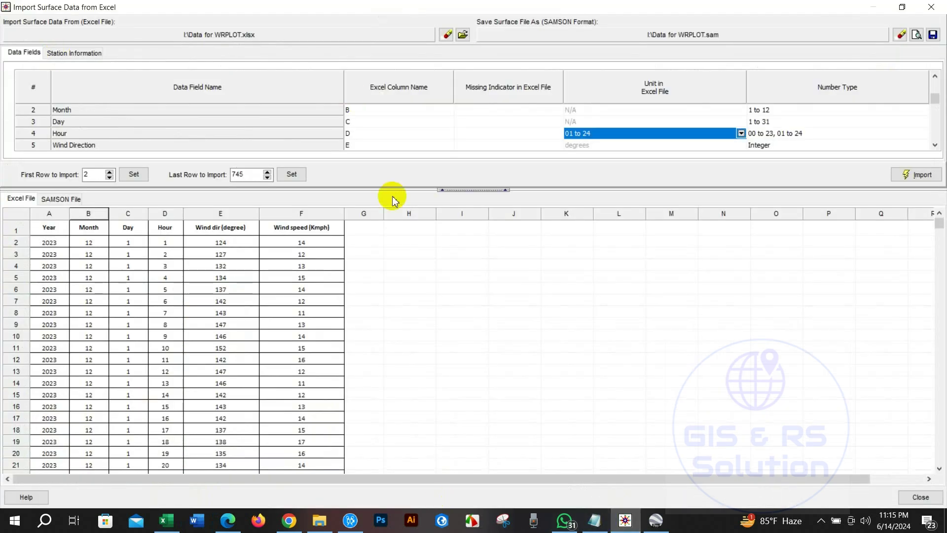
{"action": "left_click", "coordinate": [741, 134]}
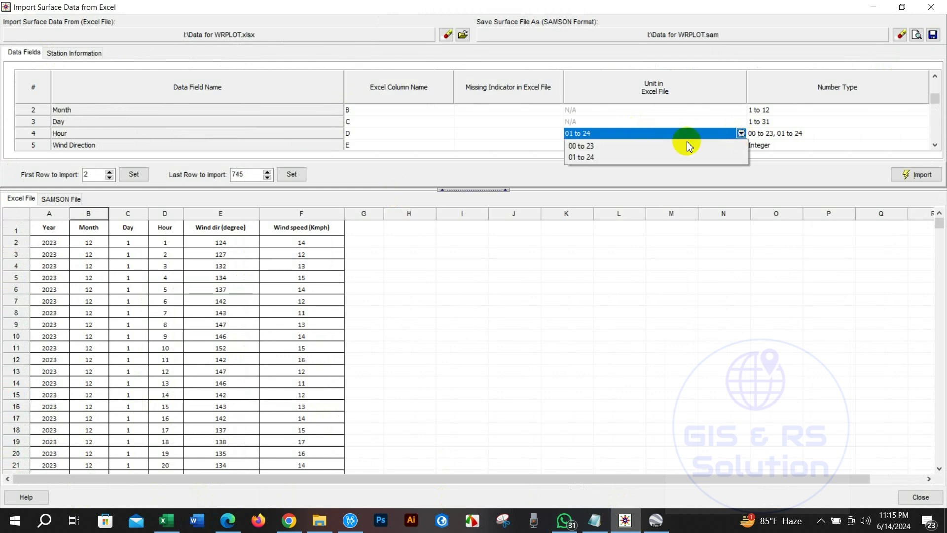
{"action": "left_click", "coordinate": [590, 154]}
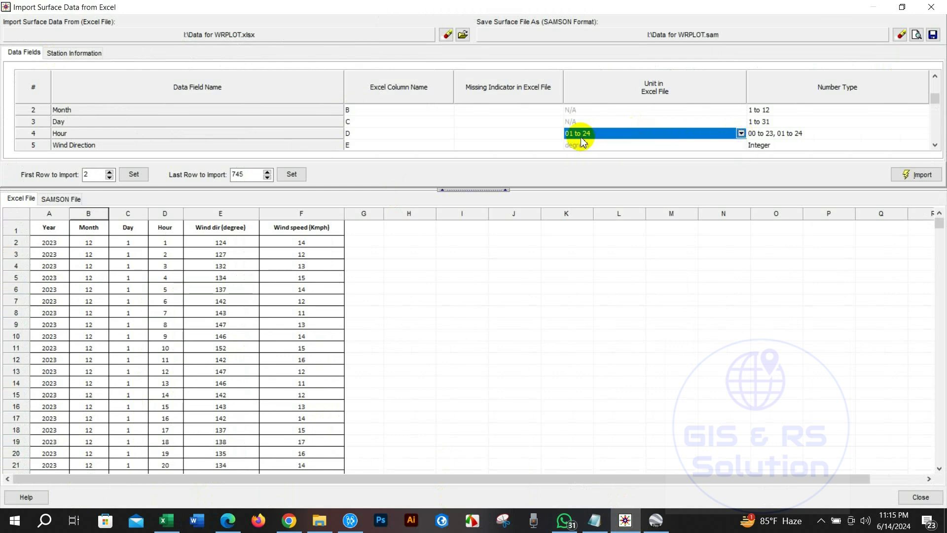
{"action": "left_click", "coordinate": [574, 183]}
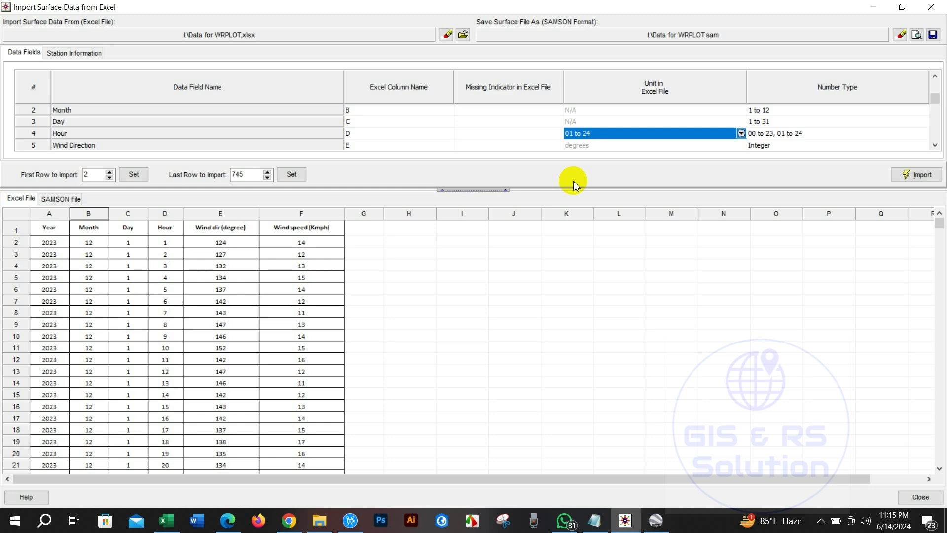
Step: Try to import the Excel surface data without station information
{"action": "left_click", "coordinate": [917, 176]}
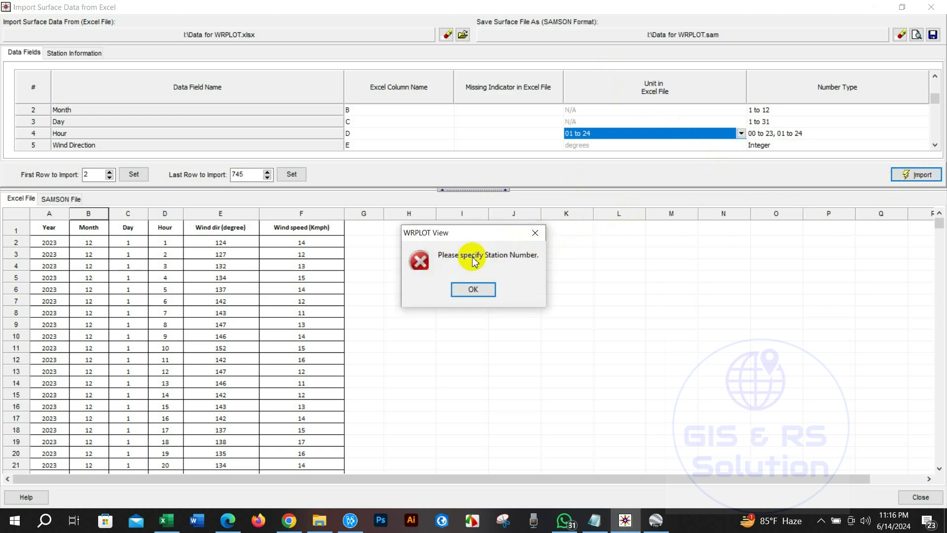
{"action": "left_click", "coordinate": [536, 232]}
{"action": "left_click", "coordinate": [26, 56]}
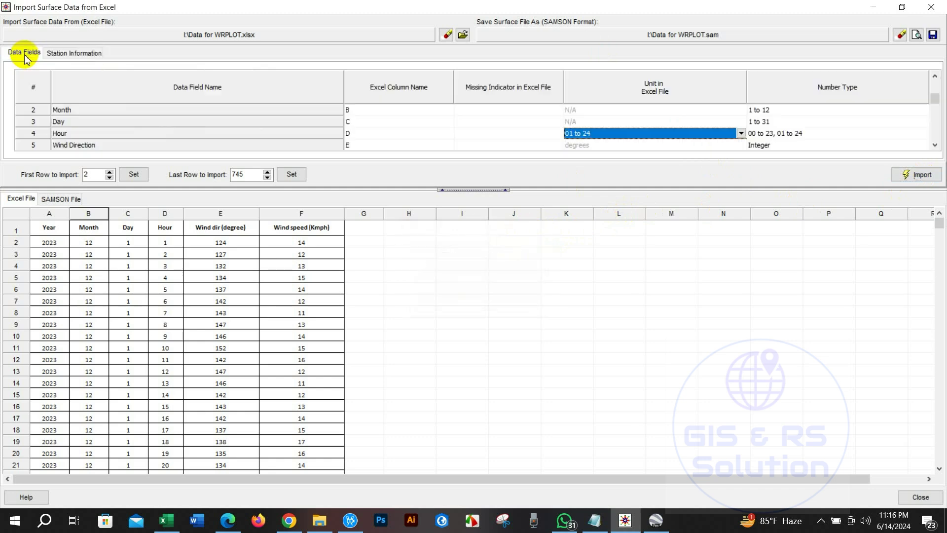
Step: Enter station ID 123, city KHULNA and state BD, and switch latitude and longitude to degrees, minutes and seconds
{"action": "left_click", "coordinate": [62, 53]}
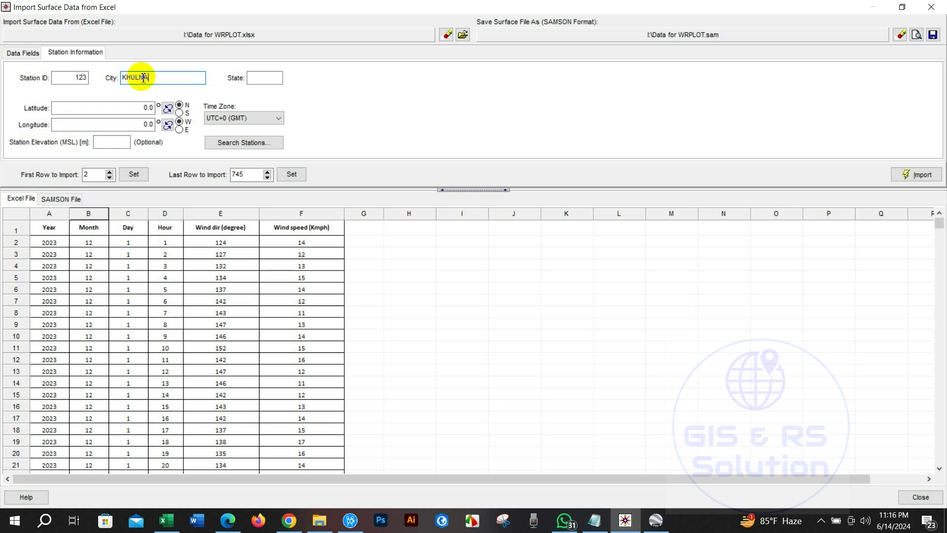
{"action": "left_click", "coordinate": [266, 79]}
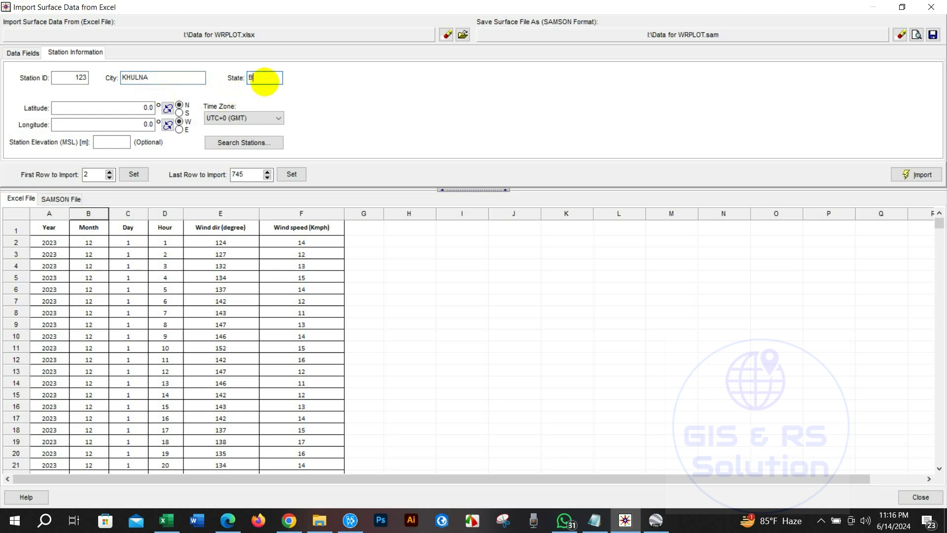
{"action": "left_click", "coordinate": [80, 112]}
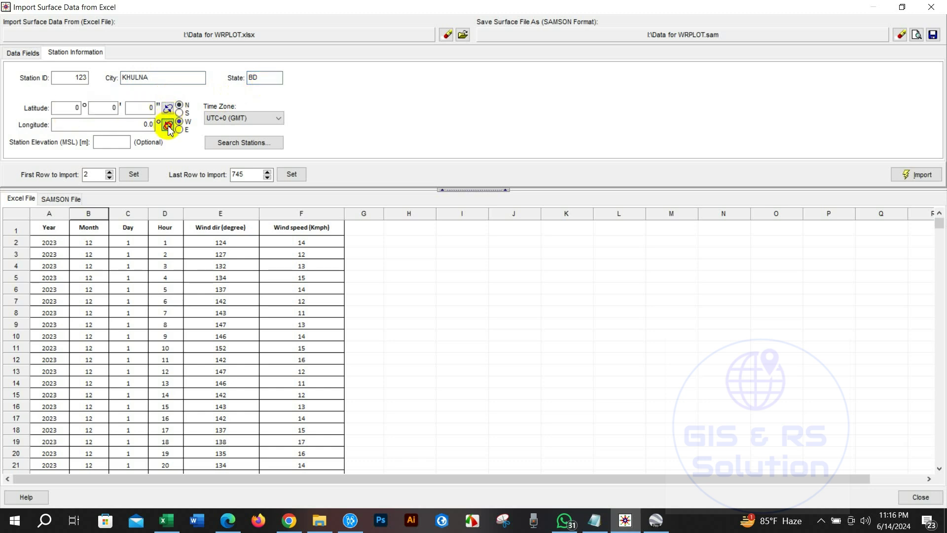
{"action": "left_click", "coordinate": [169, 125]}
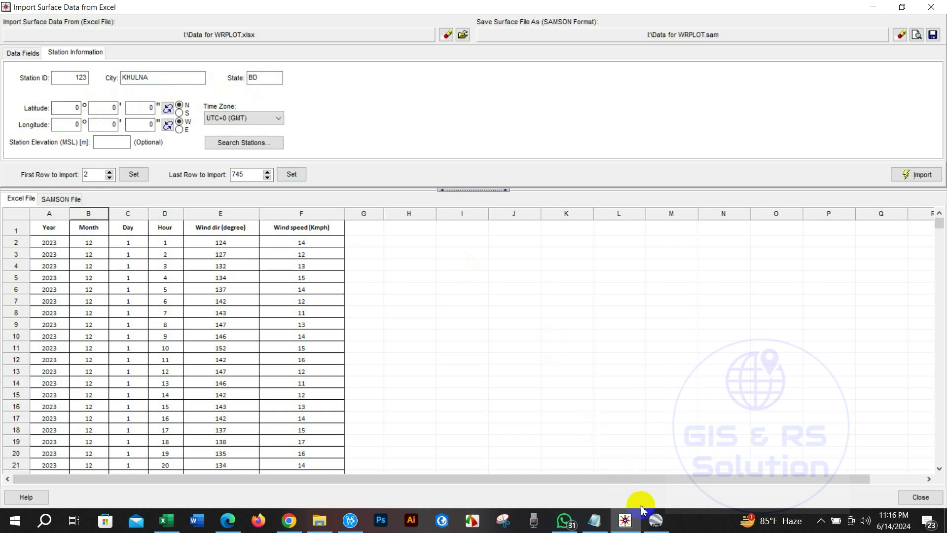
Step: Get the station's coordinates from a new Google Earth Pro placemark near Rampal Thermal Power Station, and return to the WRPLOT View import window
{"action": "left_click", "coordinate": [655, 519]}
{"action": "left_click_drag", "start_coordinate": [413, 288], "coordinate": [538, 344]}
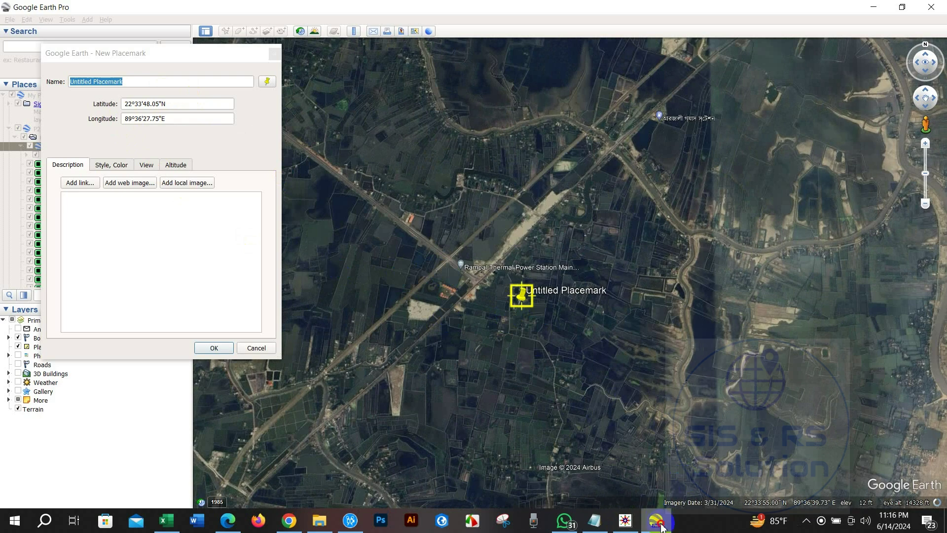
{"action": "left_click", "coordinate": [625, 520]}
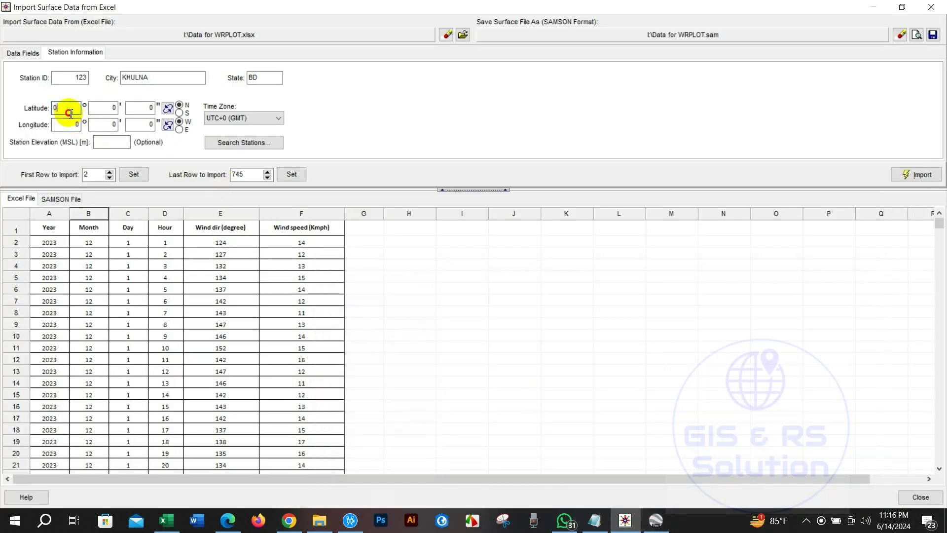
Step: Set the station latitude to 22° 33' 48.05" N
{"action": "left_click", "coordinate": [60, 108]}
{"action": "type", "text": "22"}
{"action": "key", "text": "Tab"}
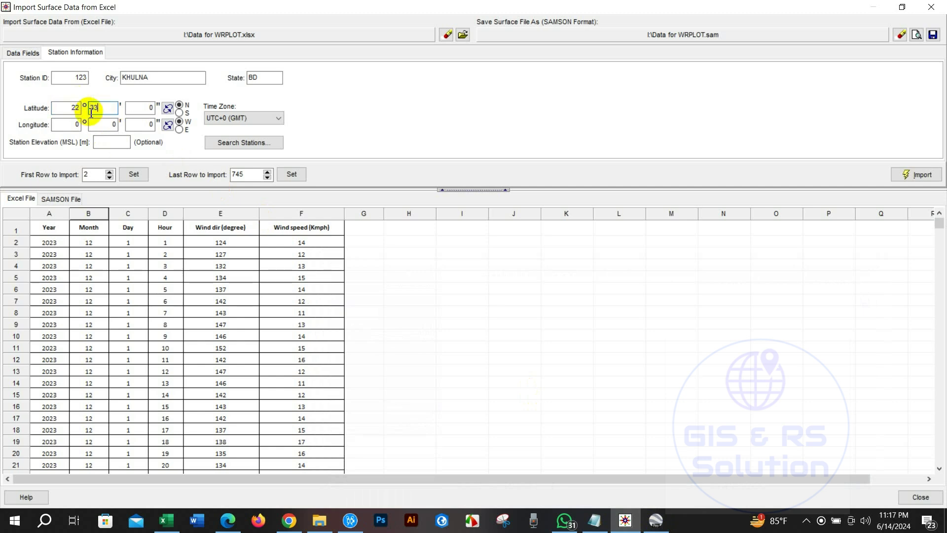
{"action": "left_click", "coordinate": [113, 108]}
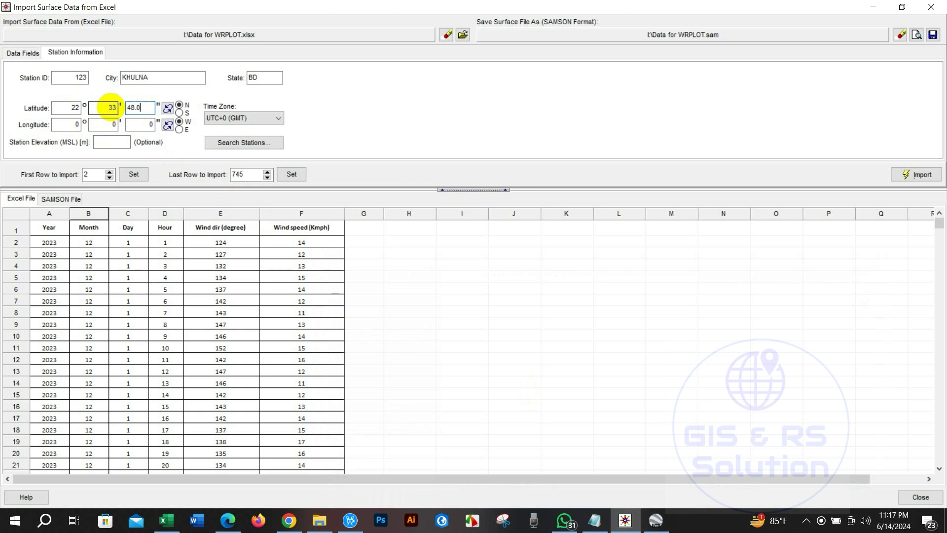
Step: Set the station longitude to 89° 36' 27.75" E, taking the values from the Google Earth placemark
{"action": "left_click", "coordinate": [67, 124]}
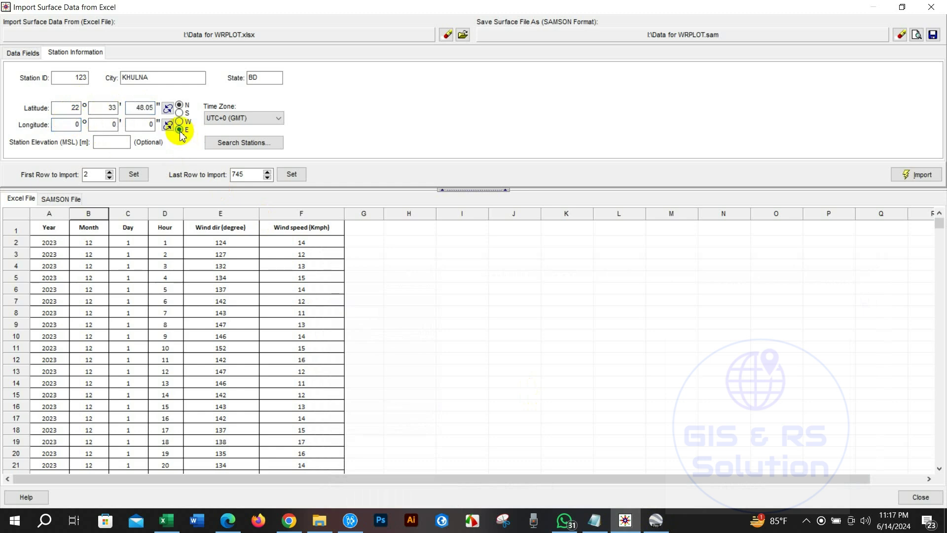
{"action": "left_click", "coordinate": [656, 520]}
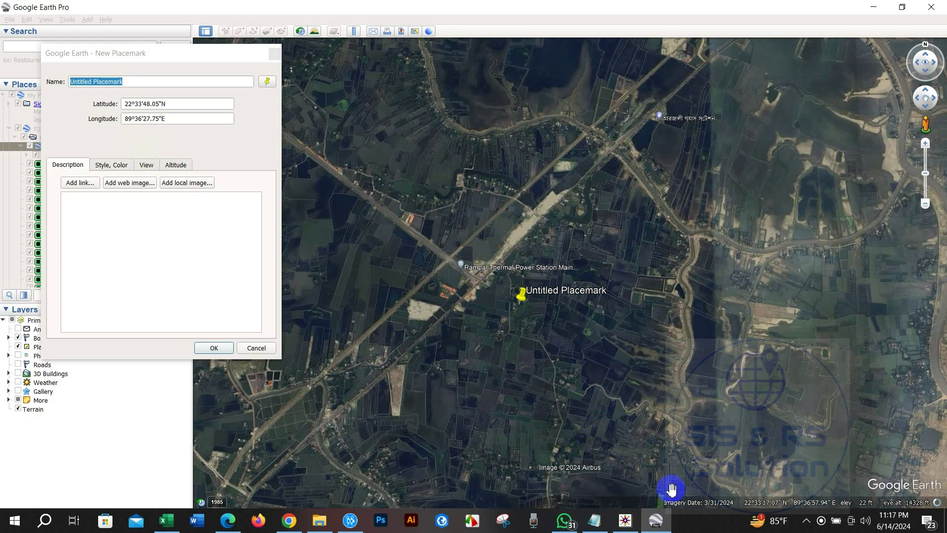
{"action": "left_click", "coordinate": [655, 520]}
{"action": "left_click", "coordinate": [74, 124]}
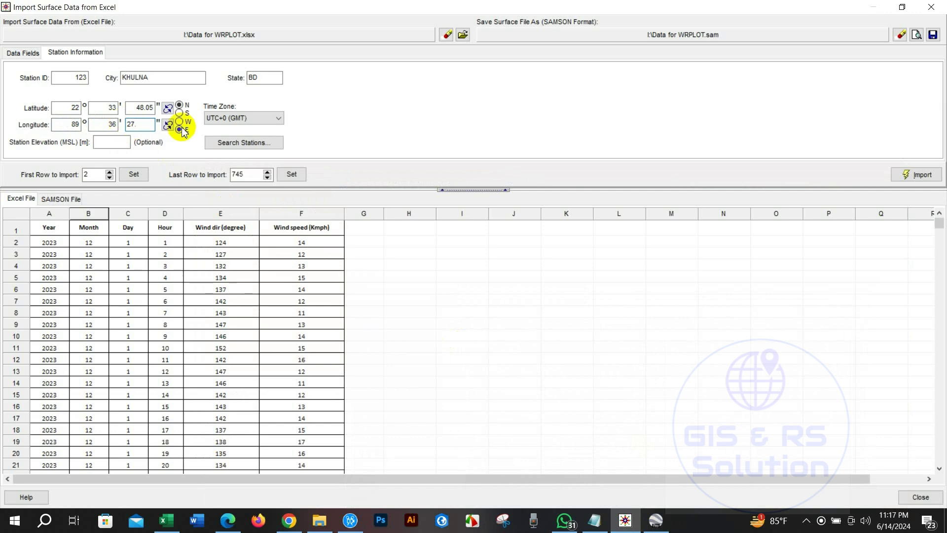
{"action": "left_click", "coordinate": [654, 521]}
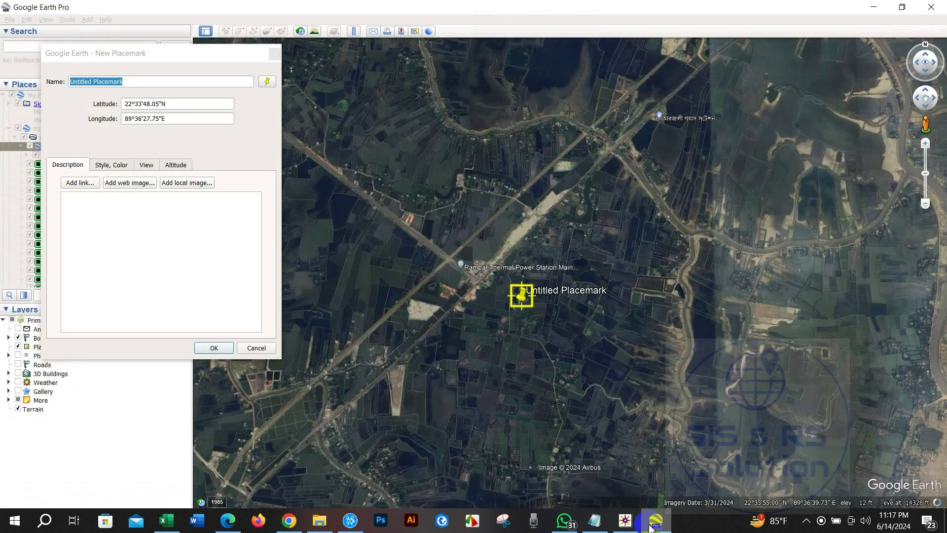
{"action": "left_click", "coordinate": [650, 526]}
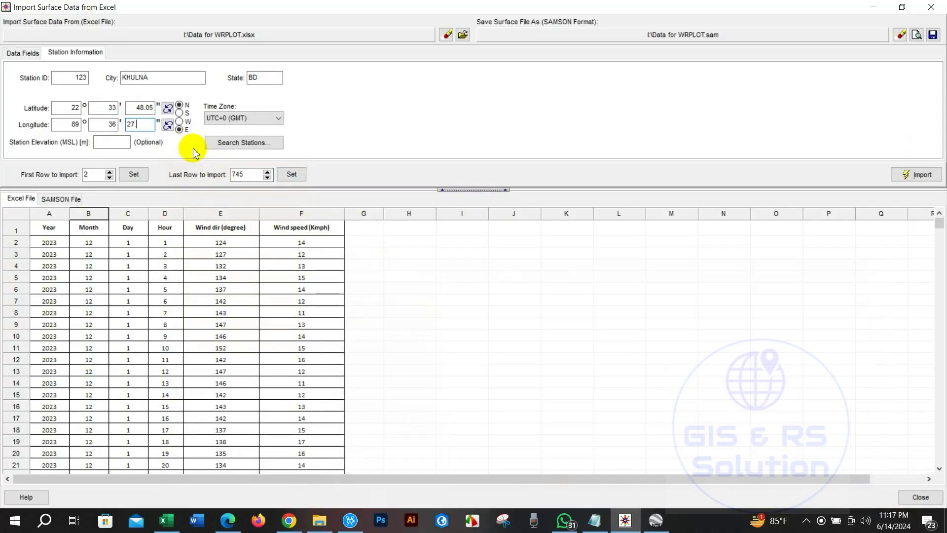
{"action": "type", "text": "75"}
Step: Set the station's time zone to UTC+6 (Almaty)
{"action": "left_click", "coordinate": [253, 115]}
{"action": "scroll", "coordinate": [240, 150], "scroll_direction": "up", "scroll_amount": 3}
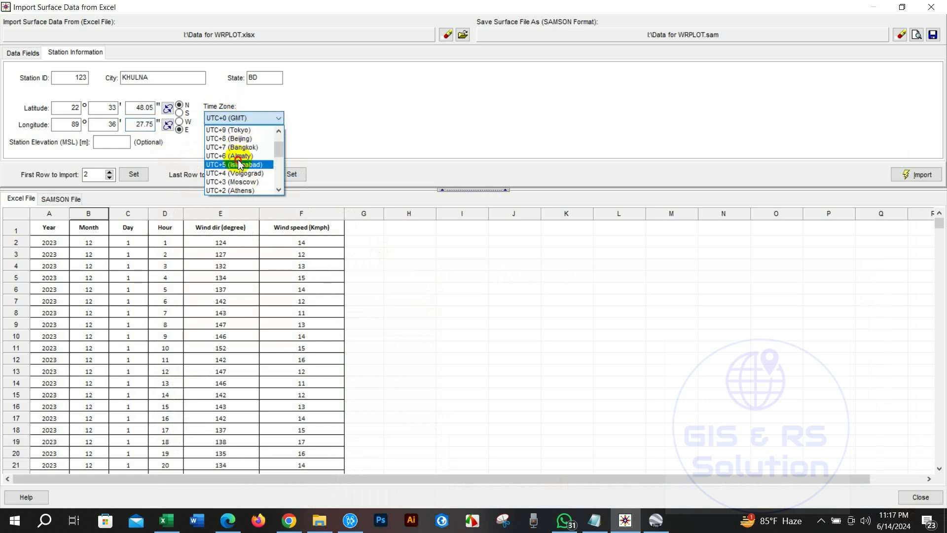
{"action": "left_click", "coordinate": [242, 156]}
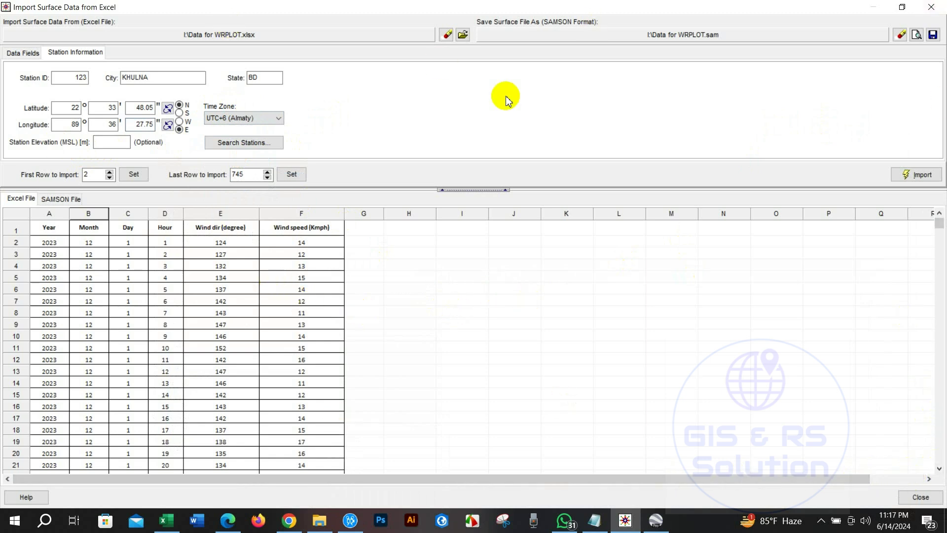
Step: Import the surface data into the SAMSON file Data for WRPLOT.sam, and view the file in WordPad before closing it
{"action": "left_click", "coordinate": [917, 178]}
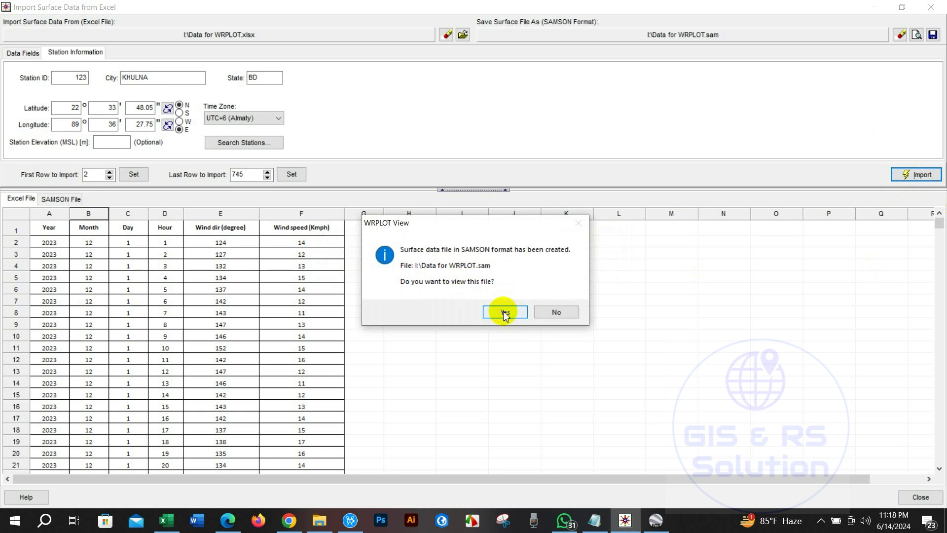
{"action": "left_click", "coordinate": [504, 313]}
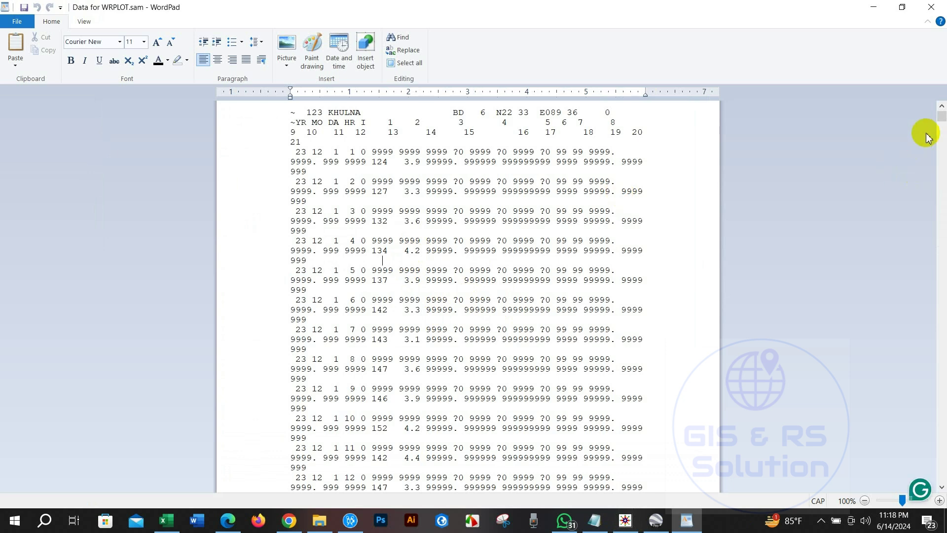
{"action": "left_click", "coordinate": [940, 118]}
{"action": "left_click_drag", "start_coordinate": [940, 118], "coordinate": [910, 86]}
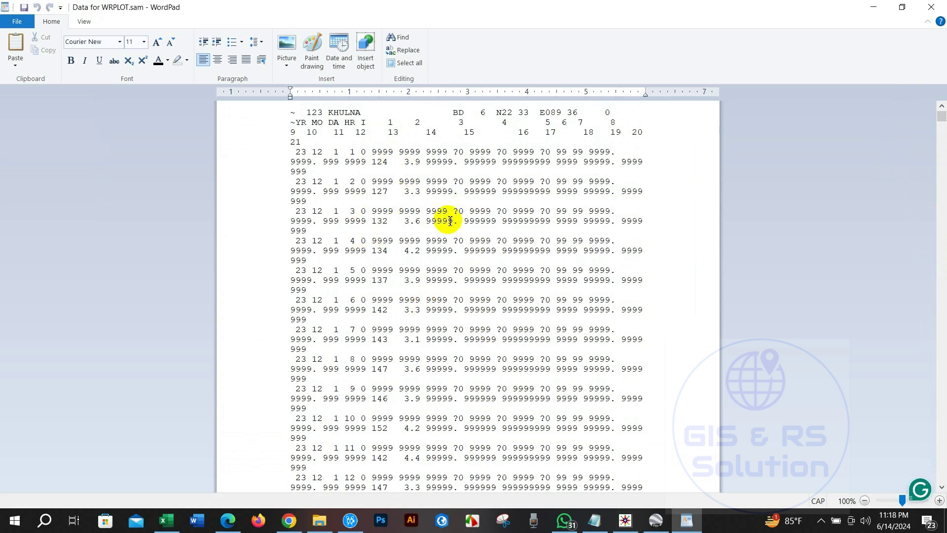
{"action": "left_click", "coordinate": [932, 7]}
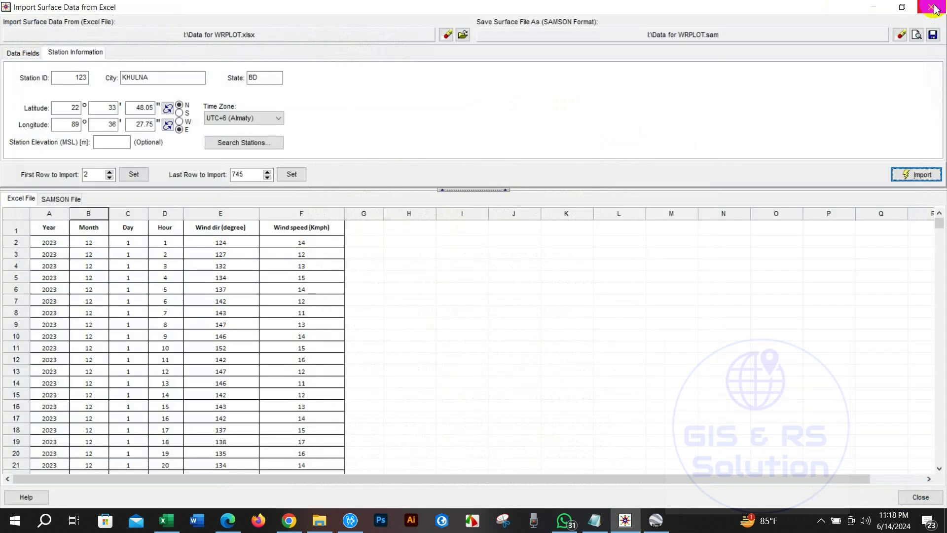
Step: Locate Data for WRPLOT.sam on the Research (I:) drive in File Explorer, and return to the WRPLOT View import window
{"action": "left_click", "coordinate": [321, 516]}
{"action": "left_click", "coordinate": [290, 272]}
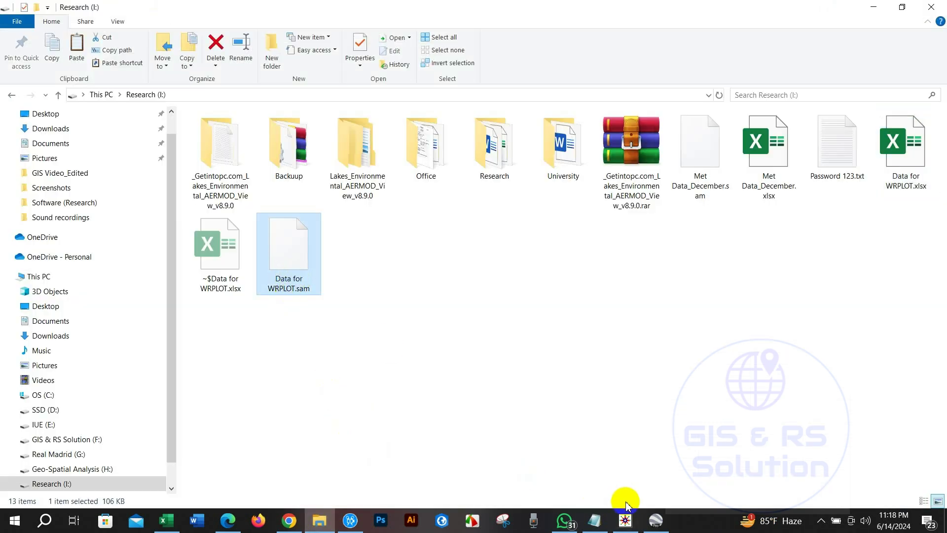
{"action": "left_click", "coordinate": [626, 519]}
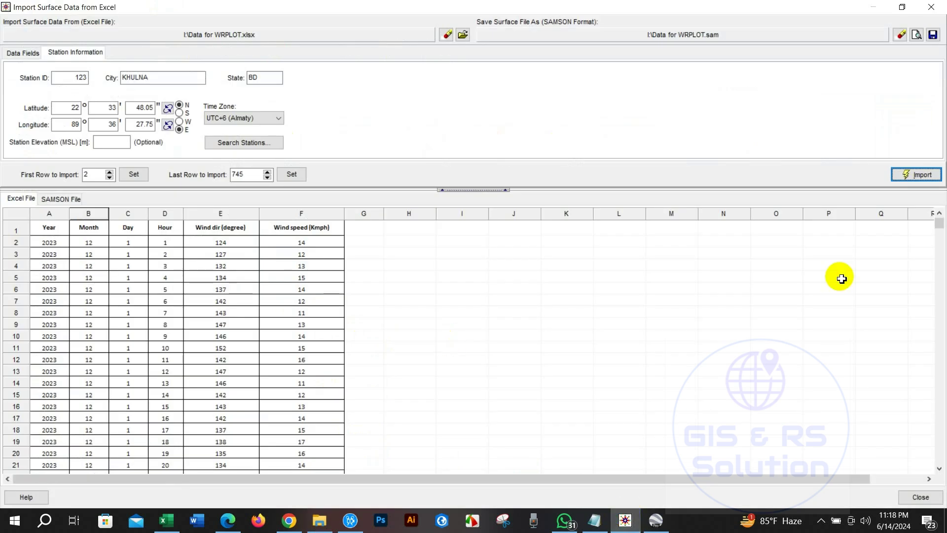
Step: Close the Excel surface data import window and return to the main WRPLOT View window
{"action": "left_click", "coordinate": [940, 468]}
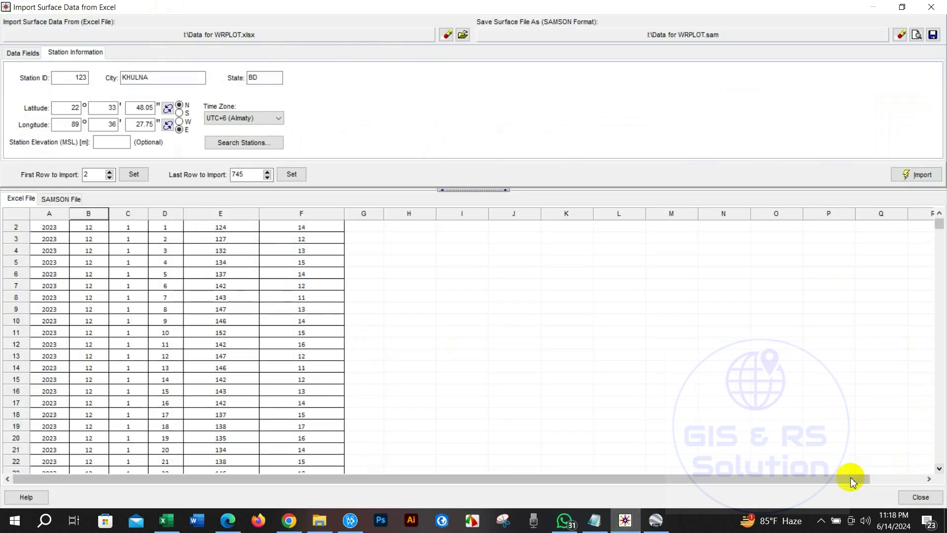
{"action": "left_click", "coordinate": [558, 482]}
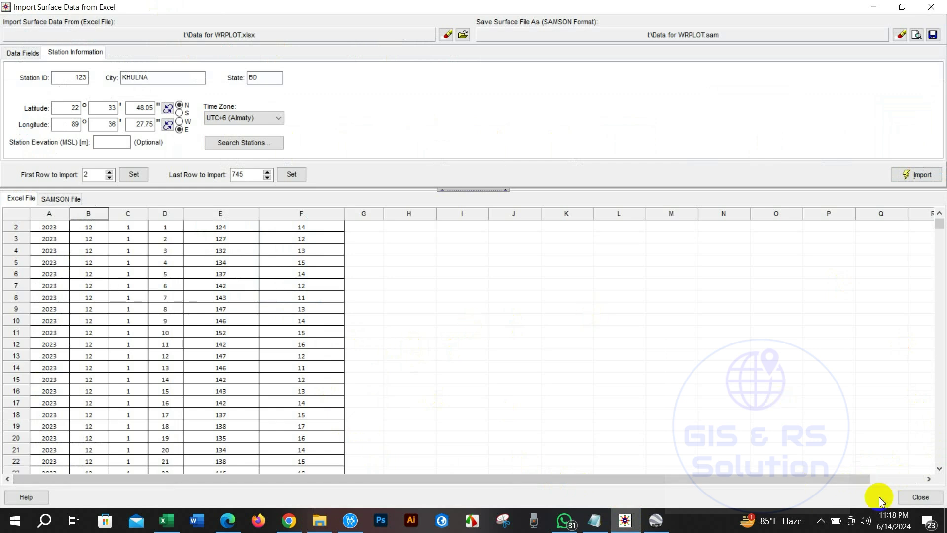
{"action": "left_click", "coordinate": [921, 497]}
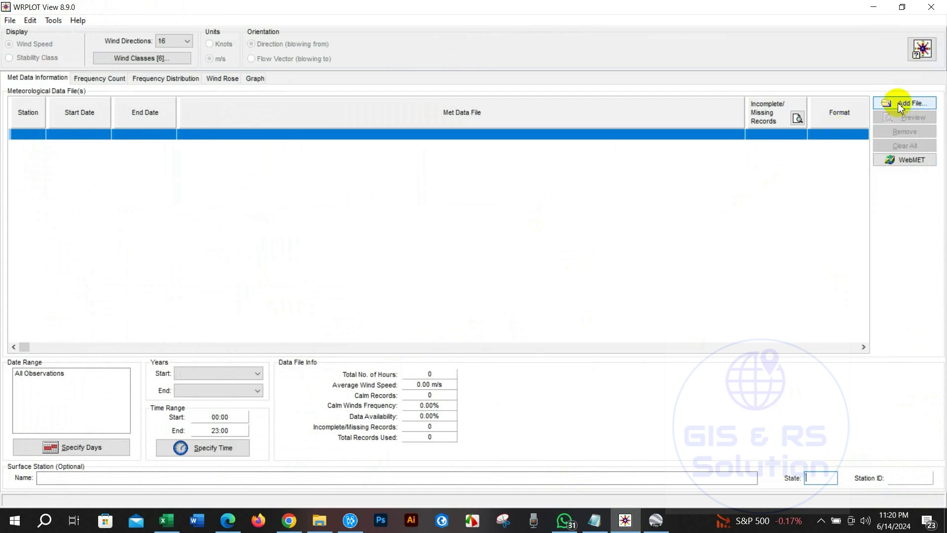
Step: Add the SAMSON surface met data file Data for WRPLOT.sam from the Research (I:) drive
{"action": "left_click", "coordinate": [901, 104]}
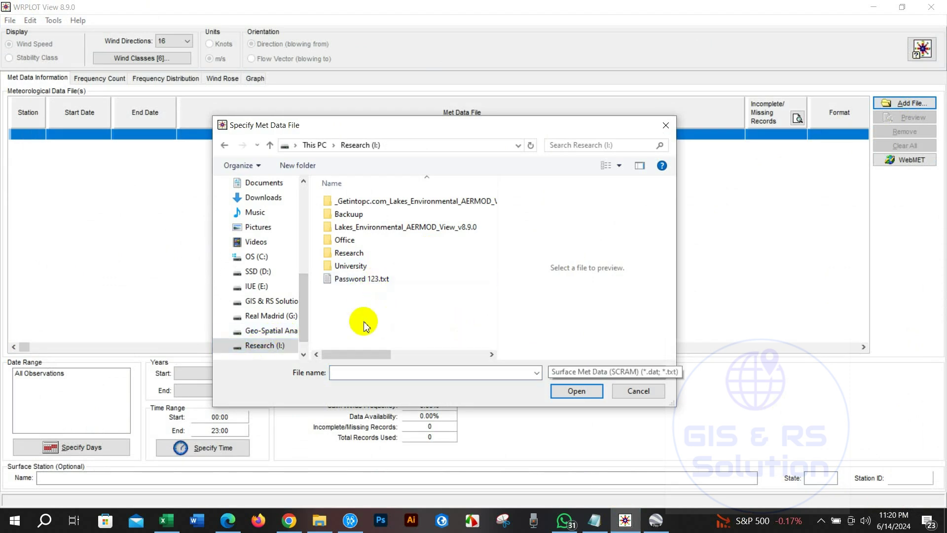
{"action": "left_click", "coordinate": [601, 373]}
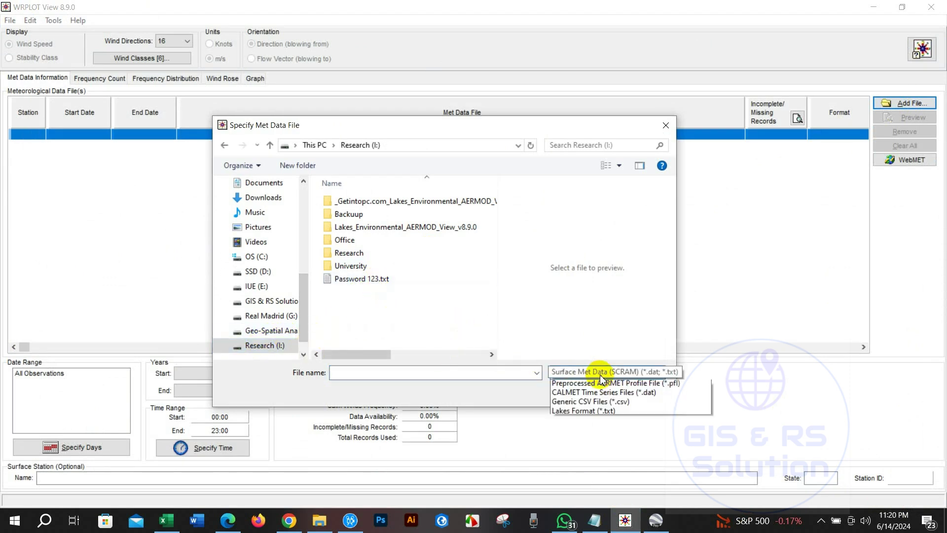
{"action": "left_click", "coordinate": [610, 403]}
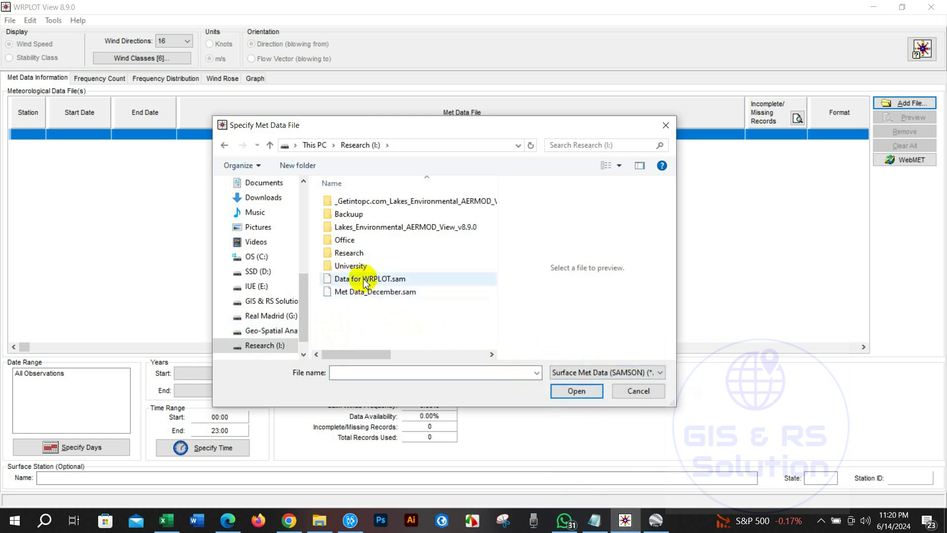
{"action": "left_click", "coordinate": [390, 280]}
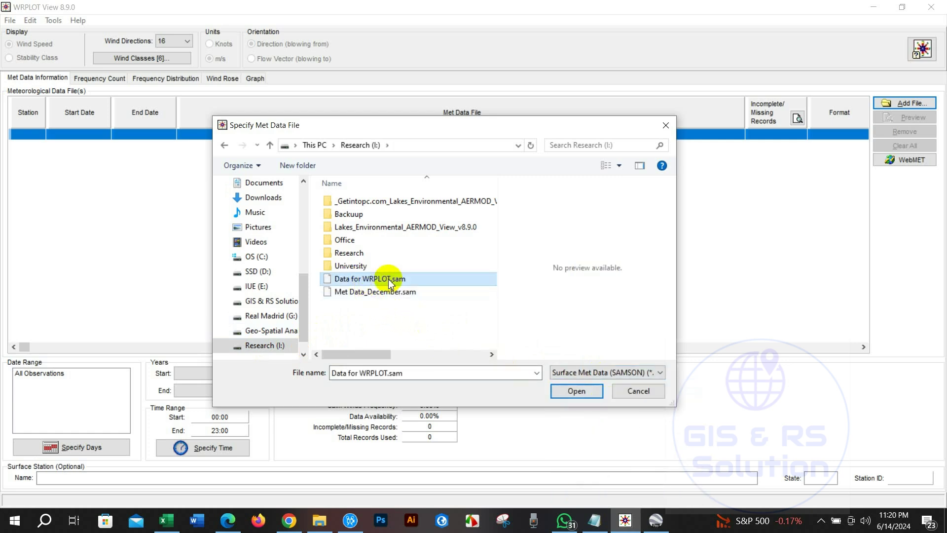
{"action": "left_click", "coordinate": [577, 390]}
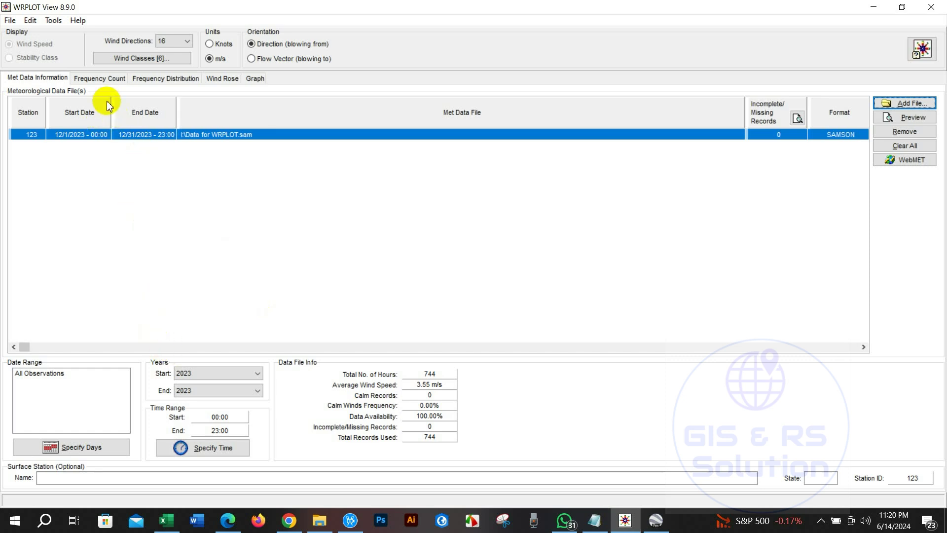
Step: Review the frequency count, frequency distribution, wind rose, wind class graph and wind class limits for the loaded data
{"action": "left_click", "coordinate": [97, 78]}
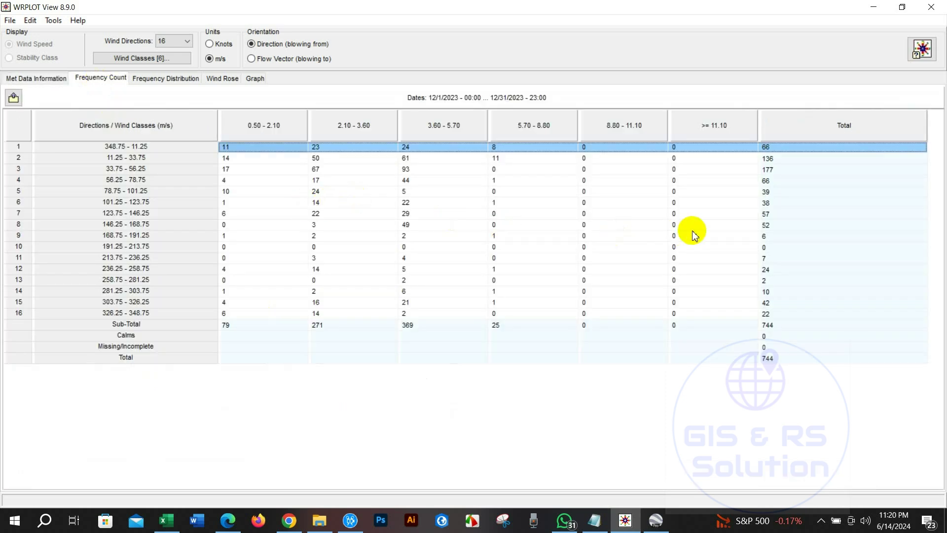
{"action": "left_click", "coordinate": [167, 80]}
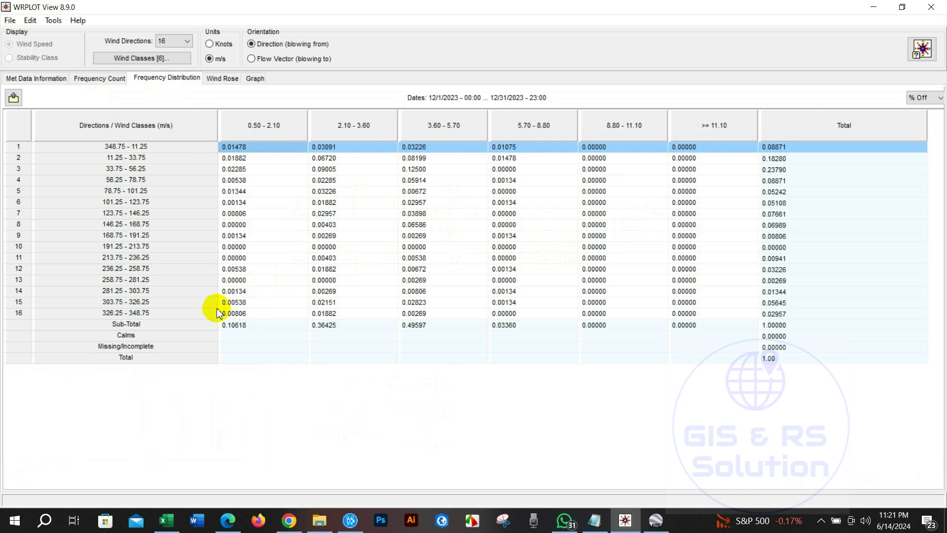
{"action": "left_click", "coordinate": [217, 78]}
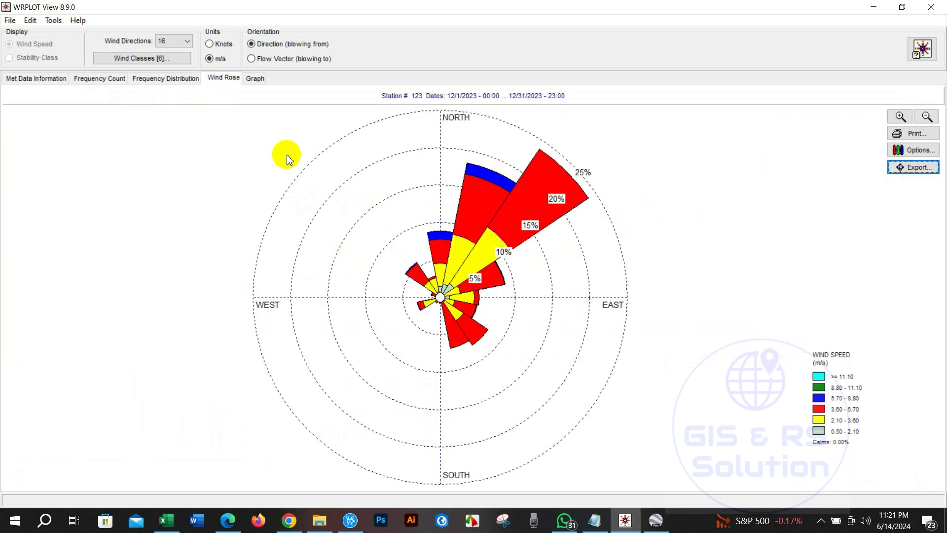
{"action": "left_click", "coordinate": [535, 195]}
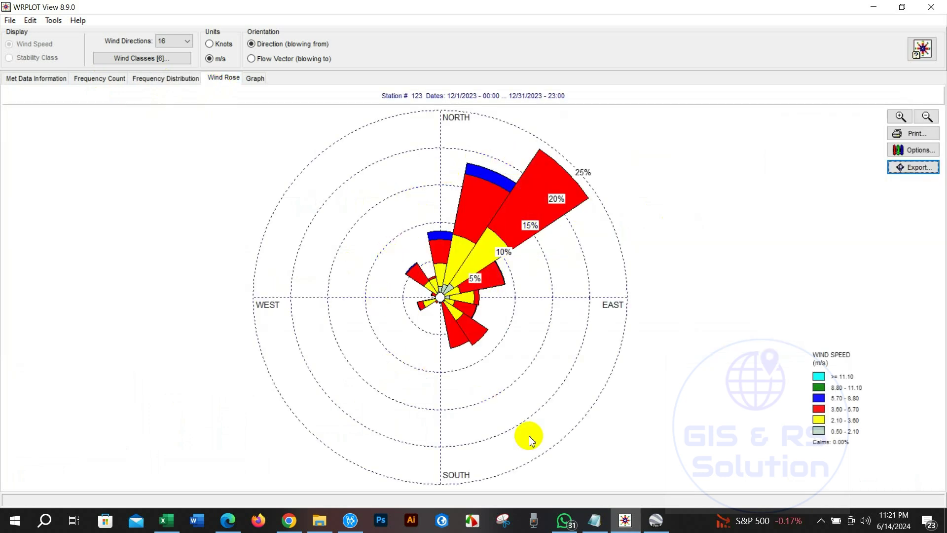
{"action": "left_click", "coordinate": [495, 180]}
{"action": "left_click", "coordinate": [256, 79]}
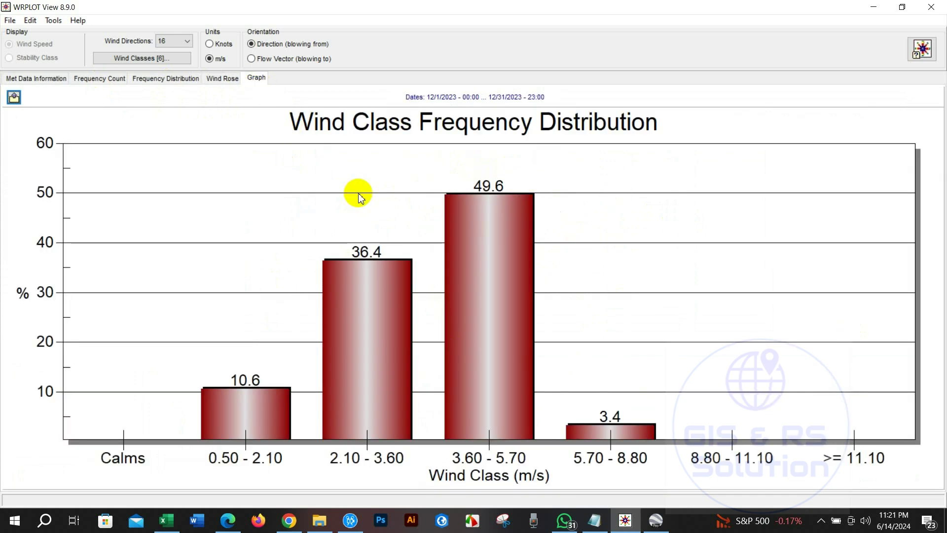
{"action": "left_click", "coordinate": [218, 79]}
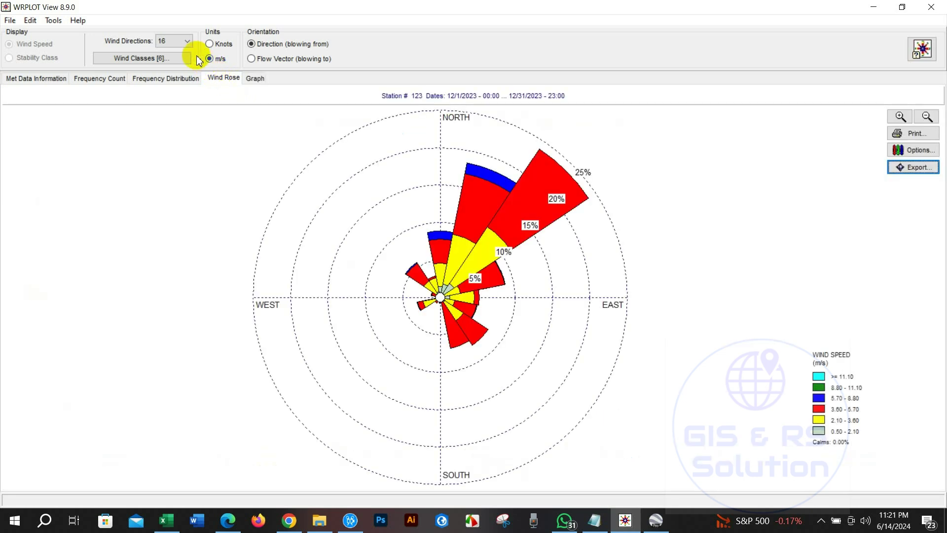
{"action": "left_click", "coordinate": [142, 58]}
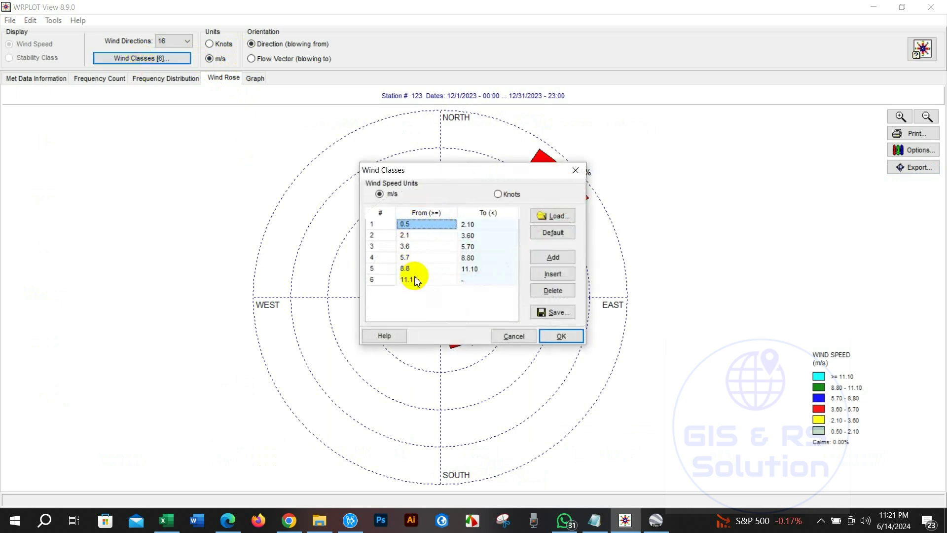
{"action": "left_click", "coordinate": [515, 337]}
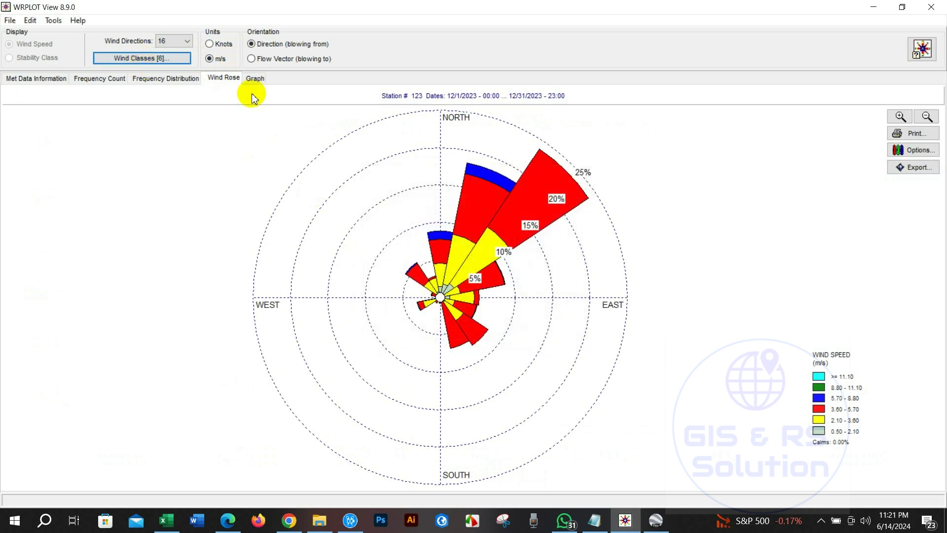
Step: Preview the wind rose in knots, restore m/s, and set the orientation to Flow Vector (blowing to)
{"action": "left_click", "coordinate": [209, 44]}
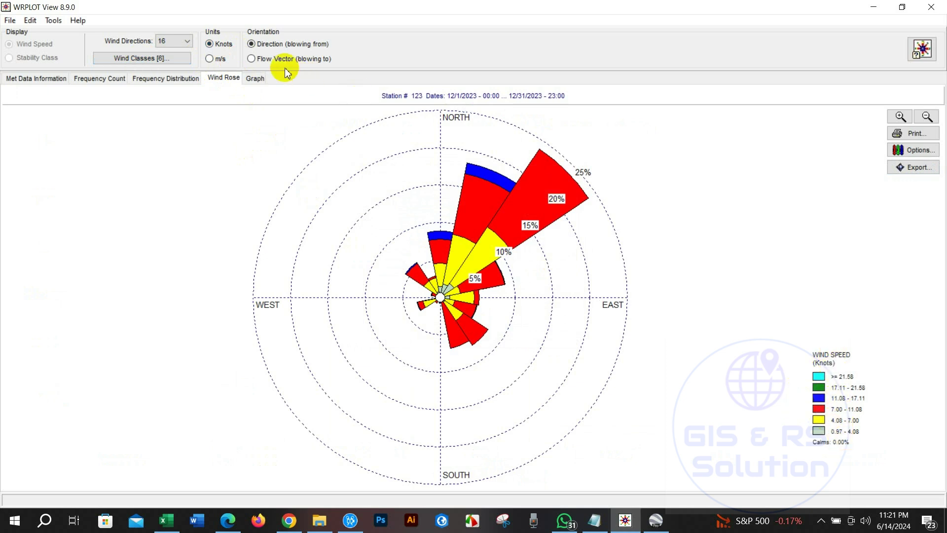
{"action": "left_click", "coordinate": [210, 59]}
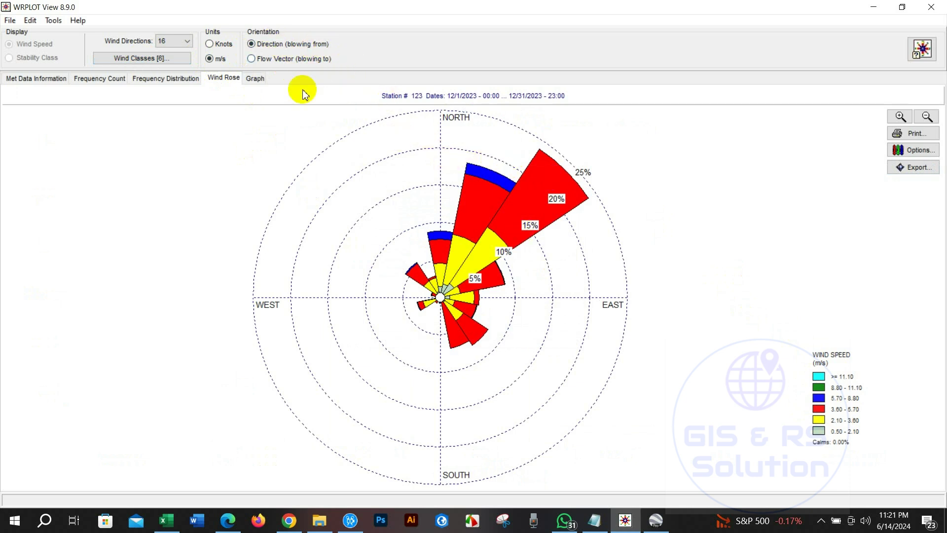
{"action": "left_click", "coordinate": [252, 59]}
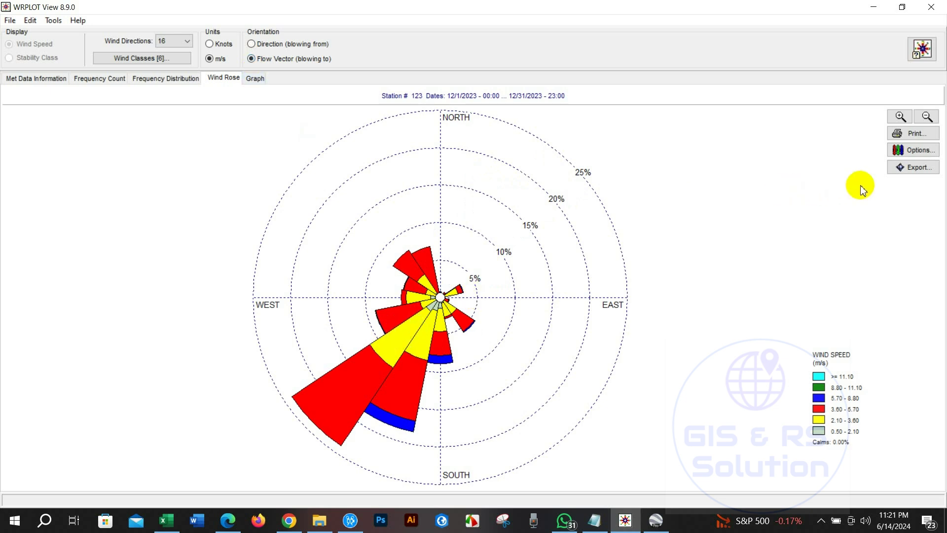
Step: Apply the Rainbow palette to the wind rose's speed classes
{"action": "left_click", "coordinate": [916, 152]}
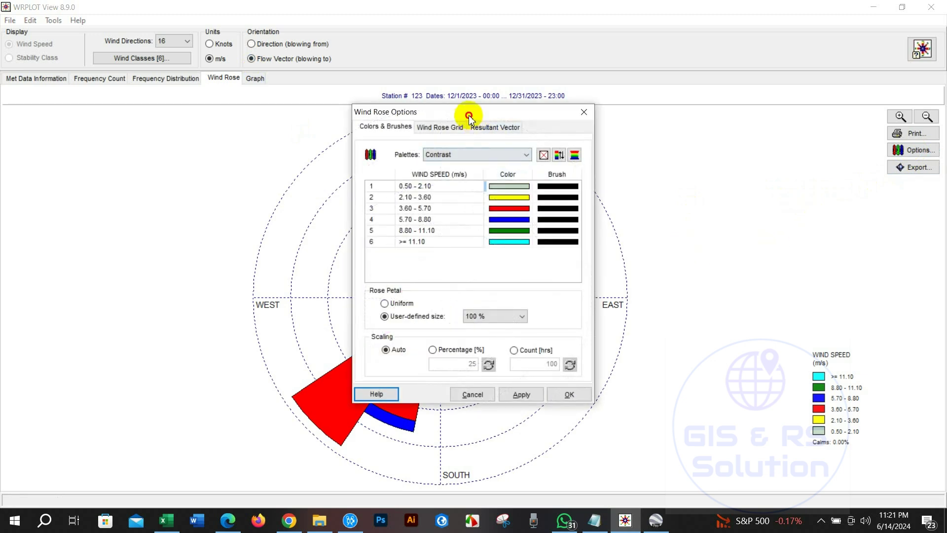
{"action": "mouse_move", "coordinate": [472, 117]}
{"action": "left_mouse_down"}
{"action": "mouse_move", "coordinate": [753, 120]}
{"action": "mouse_move", "coordinate": [756, 106]}
{"action": "left_mouse_up"}
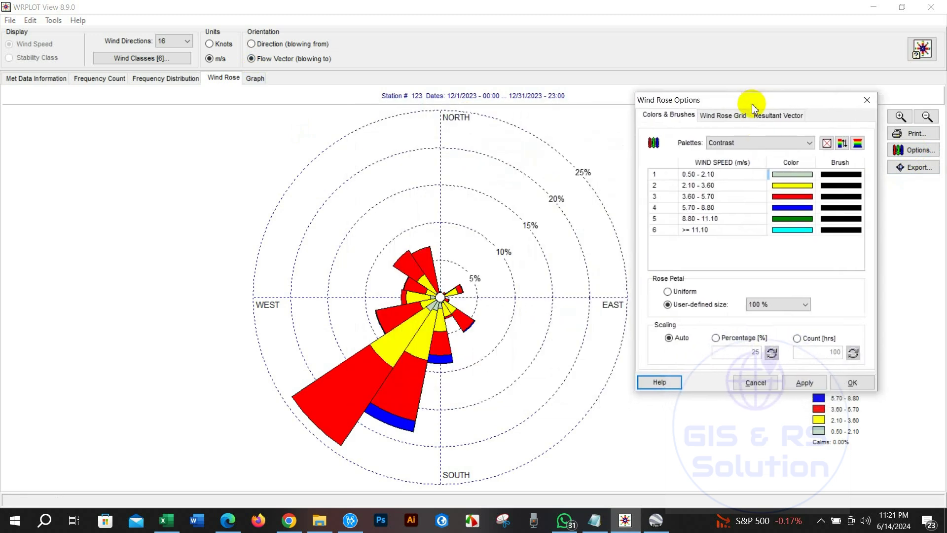
{"action": "left_click", "coordinate": [734, 147]}
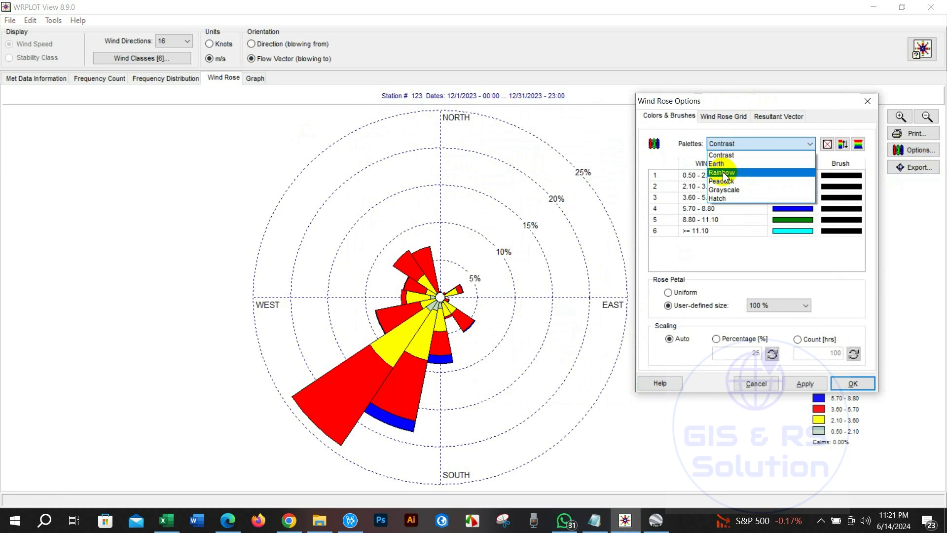
{"action": "left_click", "coordinate": [724, 173]}
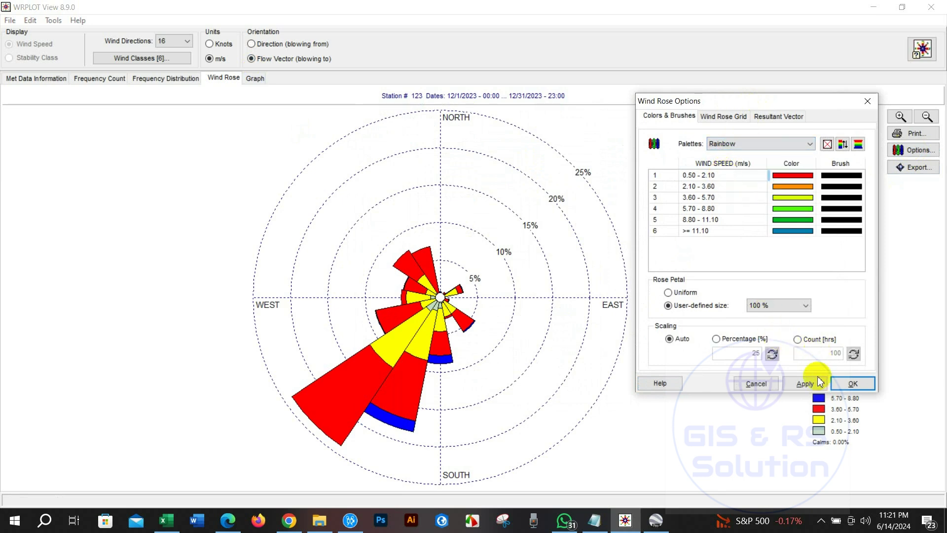
{"action": "left_click", "coordinate": [810, 383]}
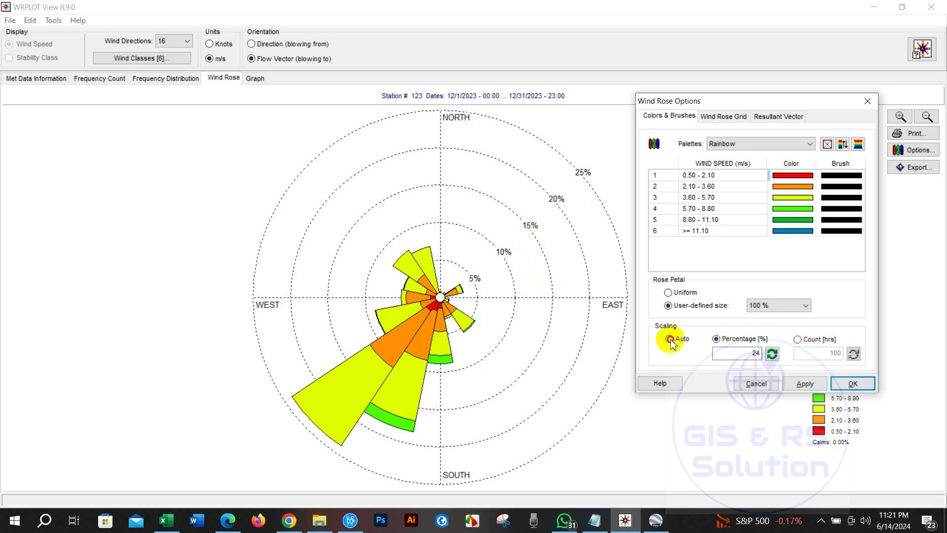
Step: Try percentage scaling of 24% on the wind rose and return it to Auto scaling
{"action": "left_click", "coordinate": [716, 339]}
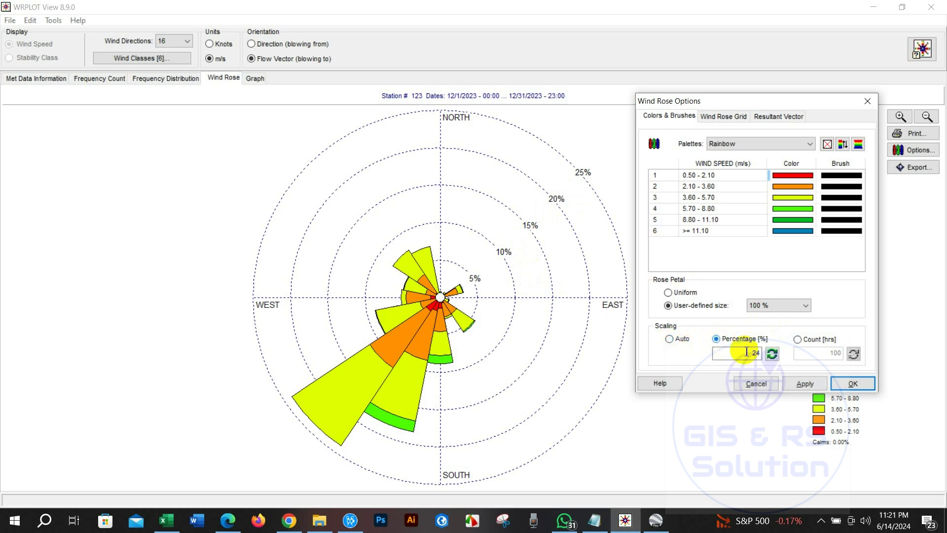
{"action": "left_click", "coordinate": [806, 383]}
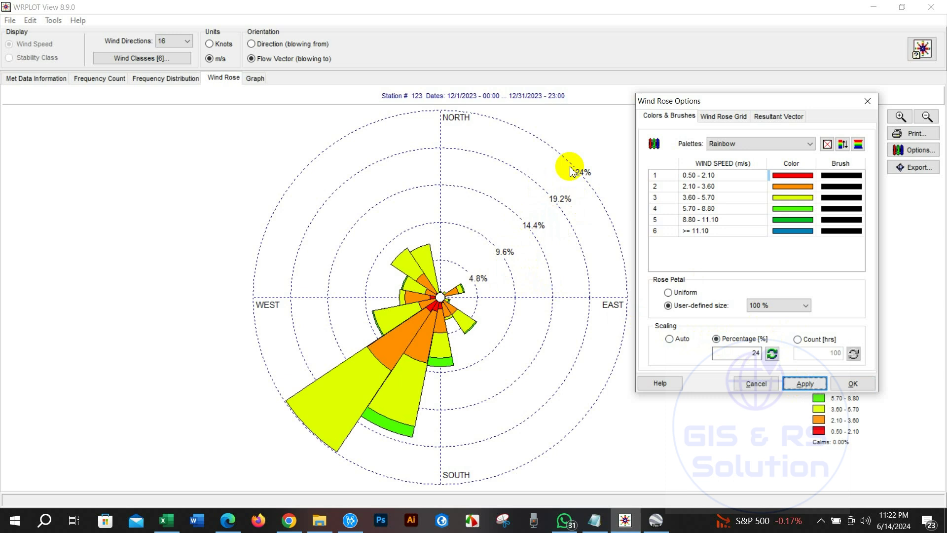
{"action": "left_click", "coordinate": [670, 339]}
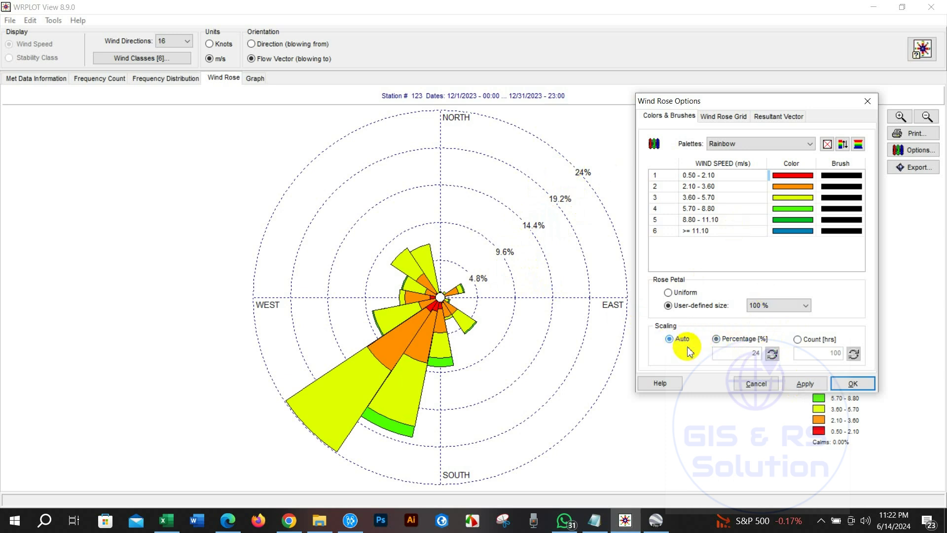
{"action": "left_click", "coordinate": [805, 384]}
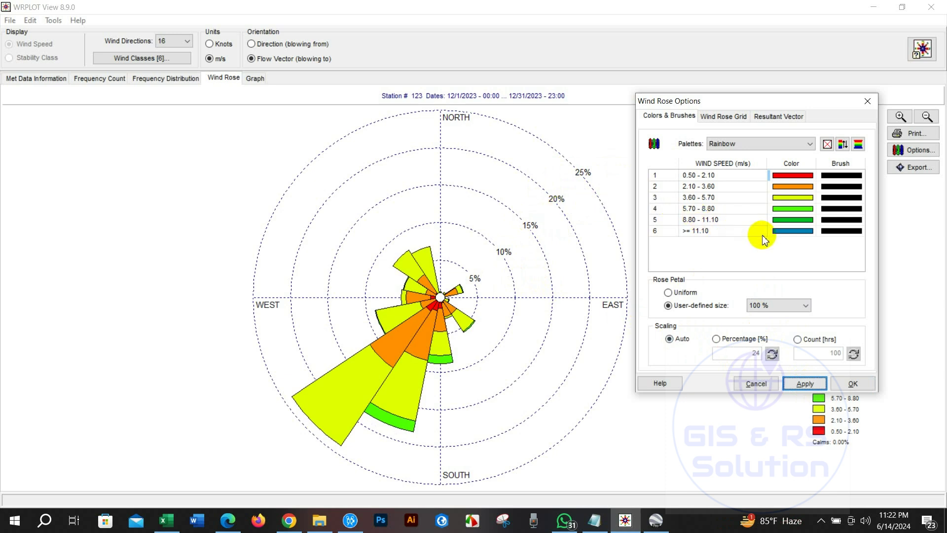
Step: Keep the wind rose grid's dashed line style and apply a label font size of 12
{"action": "left_click", "coordinate": [716, 117]}
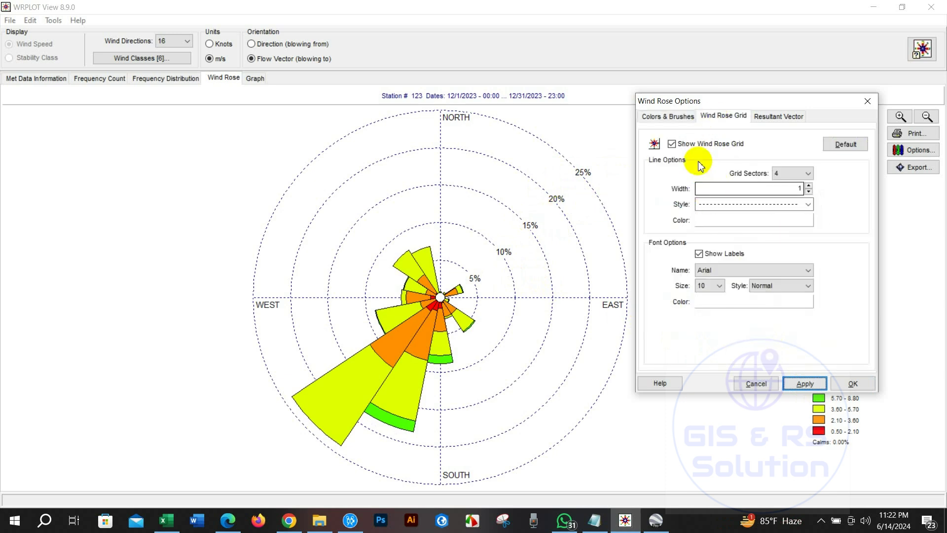
{"action": "left_click", "coordinate": [746, 207]}
{"action": "left_click", "coordinate": [745, 217]}
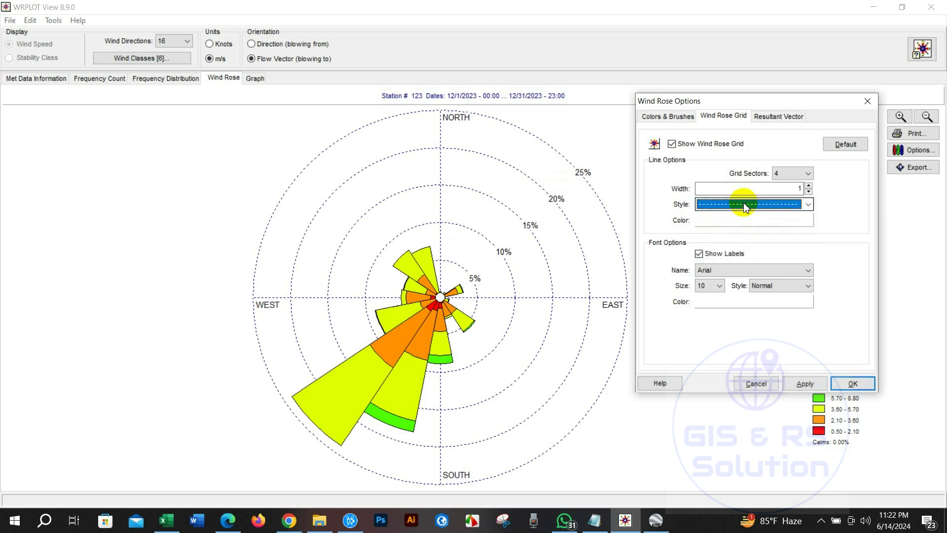
{"action": "left_click", "coordinate": [718, 285]}
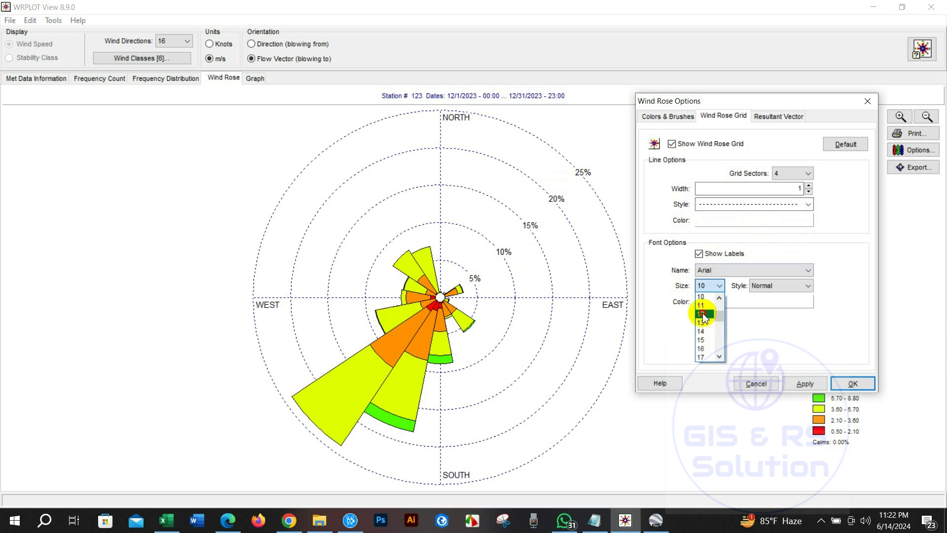
{"action": "left_click", "coordinate": [704, 316]}
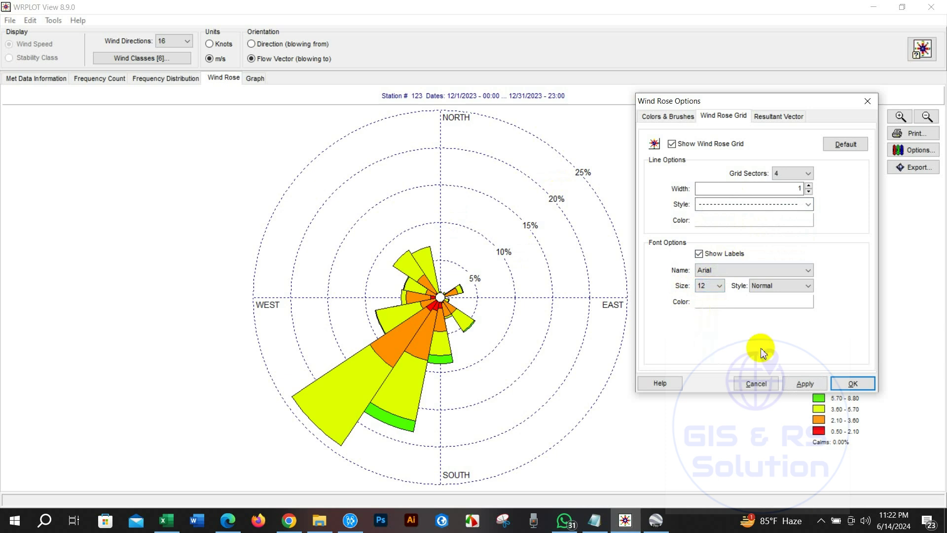
{"action": "left_click", "coordinate": [802, 385]}
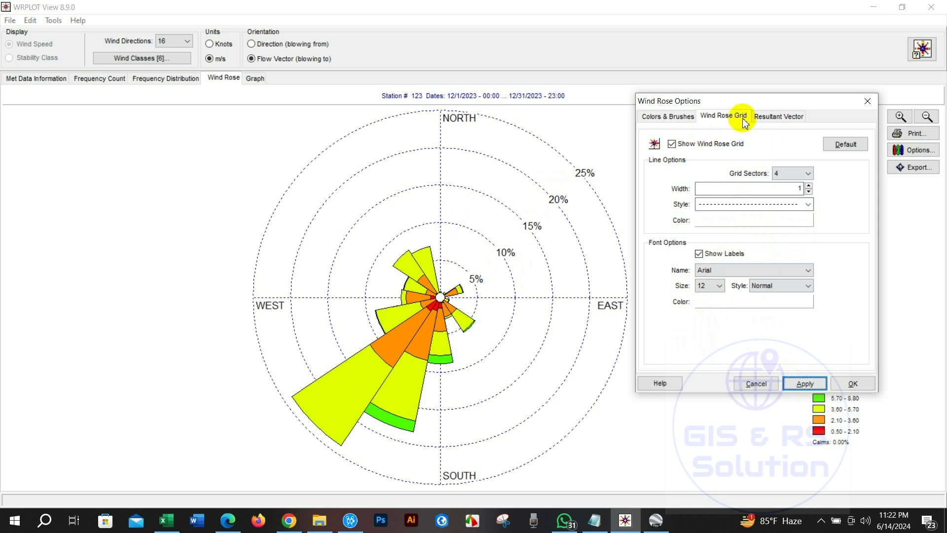
Step: Show the resultant unit vector on the wind rose and accept the wind rose options
{"action": "left_click", "coordinate": [780, 115]}
{"action": "left_click", "coordinate": [673, 145]}
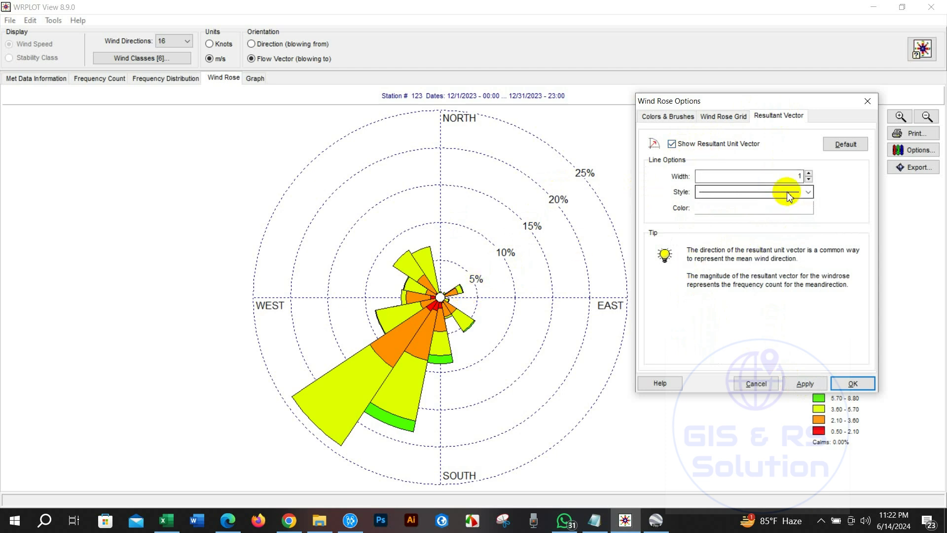
{"action": "left_click", "coordinate": [805, 383]}
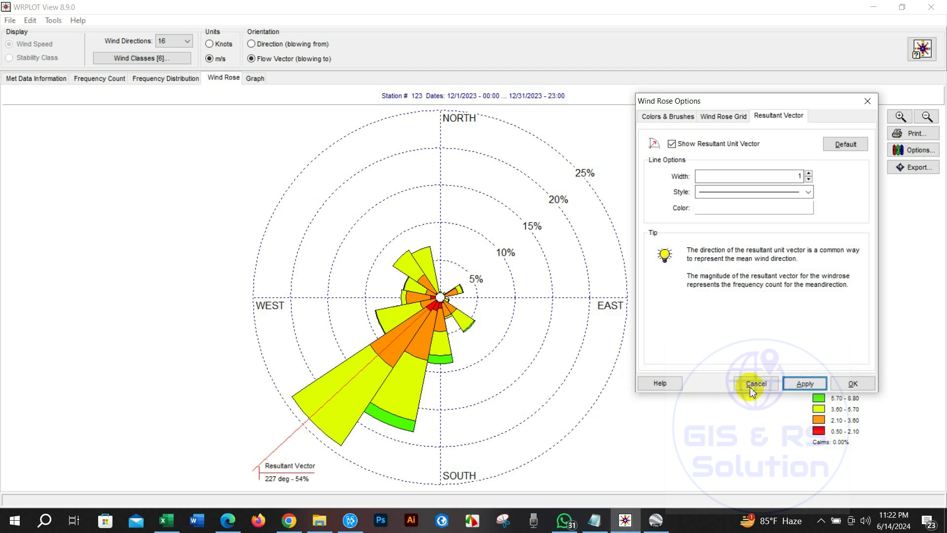
{"action": "left_click", "coordinate": [847, 385]}
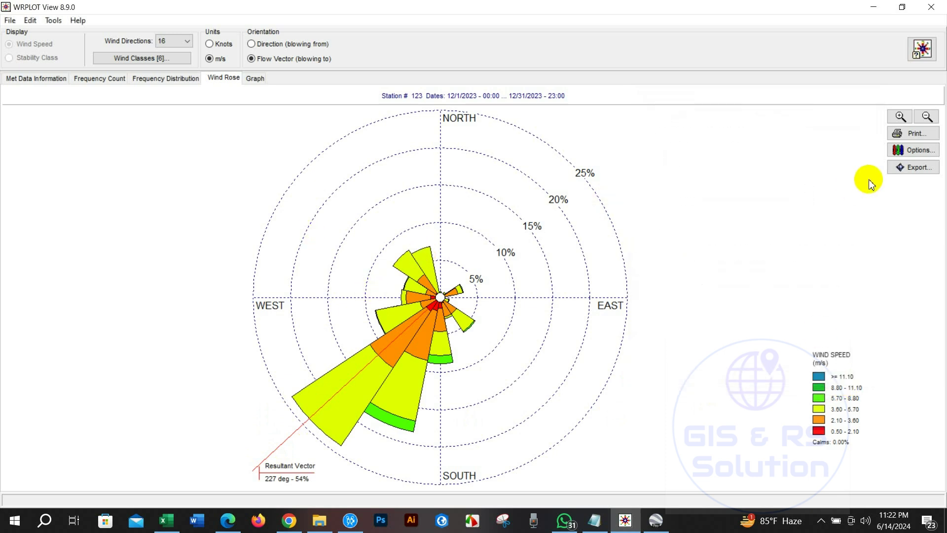
Step: Preview the wind rose printout in portrait and landscape orientation, enlarge the landscape preview, and close it without printing
{"action": "left_click", "coordinate": [914, 135]}
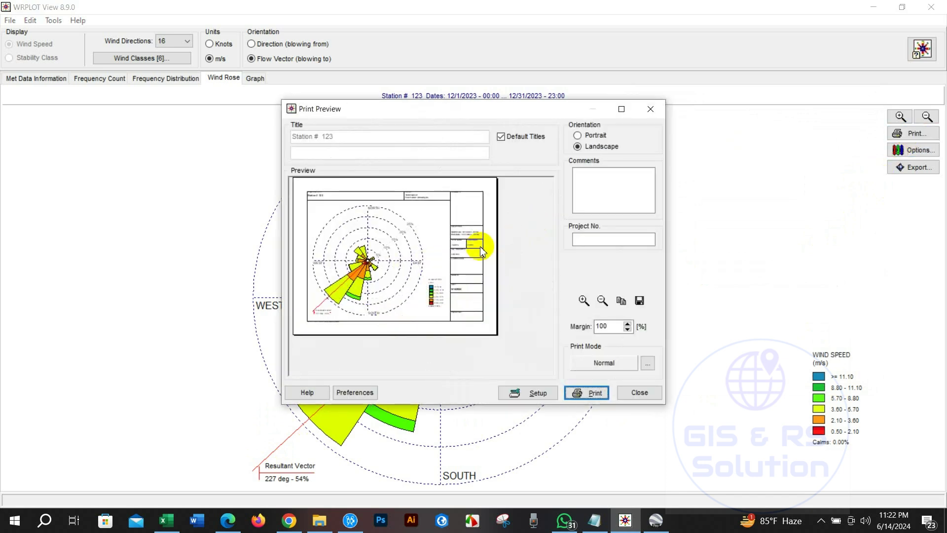
{"action": "left_click", "coordinate": [578, 136]}
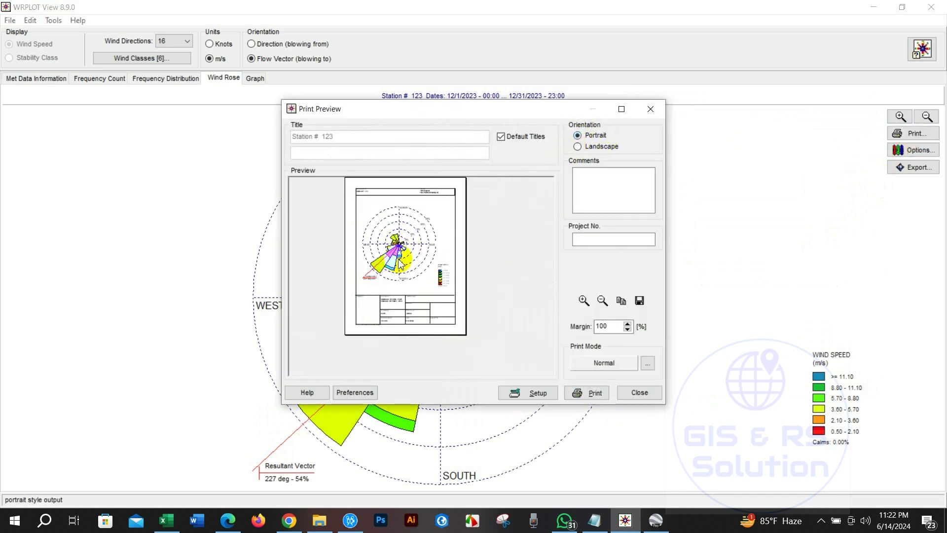
{"action": "left_click", "coordinate": [578, 146]}
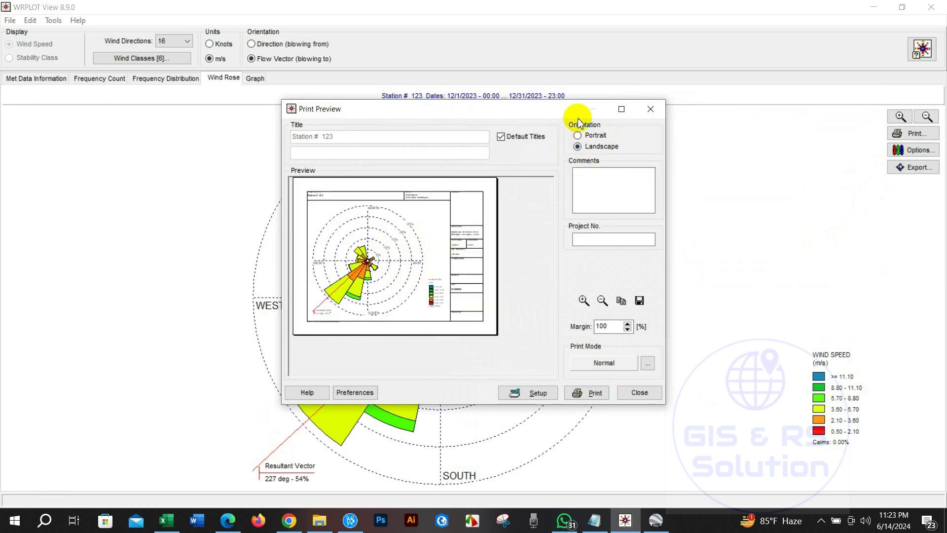
{"action": "left_click", "coordinate": [622, 109]}
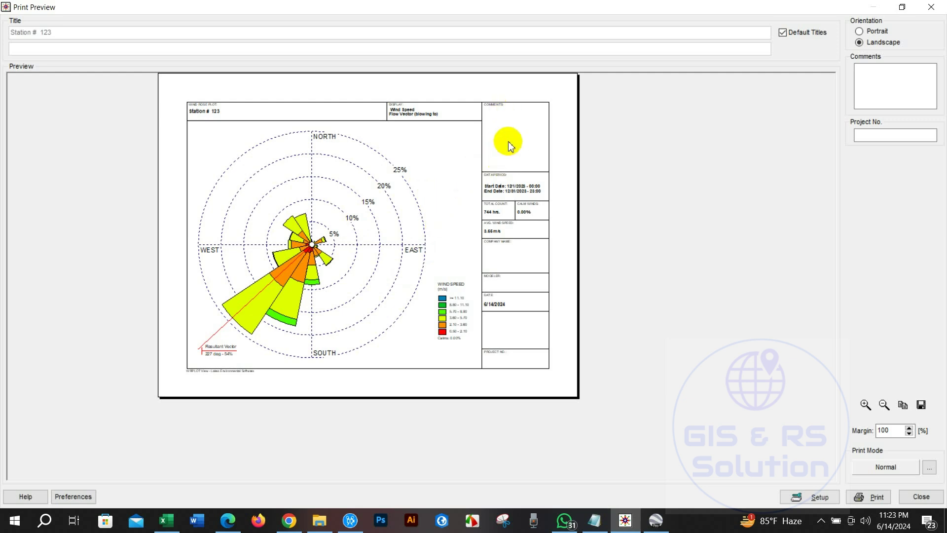
{"action": "left_click", "coordinate": [931, 497]}
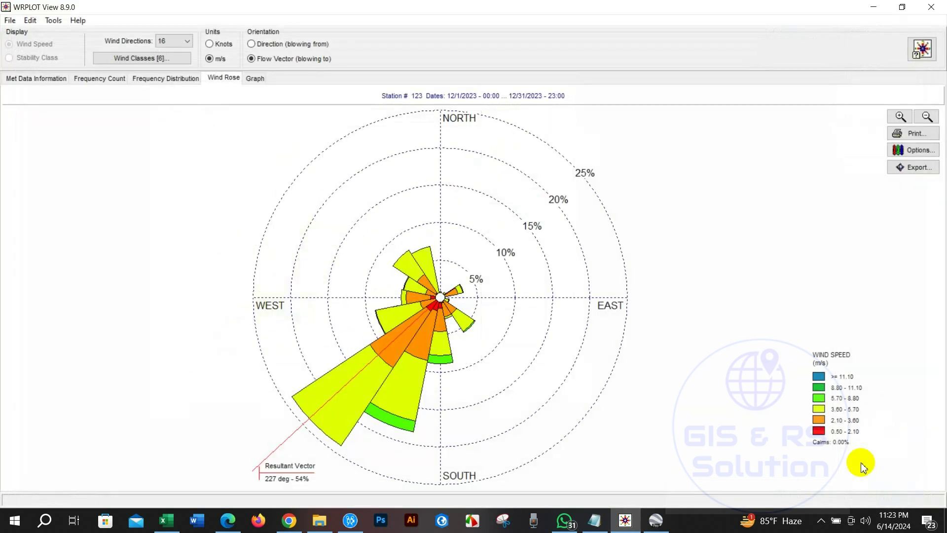
Step: Export the wind rose layer to Google Earth as WindRose.kml after reviewing its location settings, and accept the untitled placemark at the rose's centre
{"action": "left_click", "coordinate": [910, 167]}
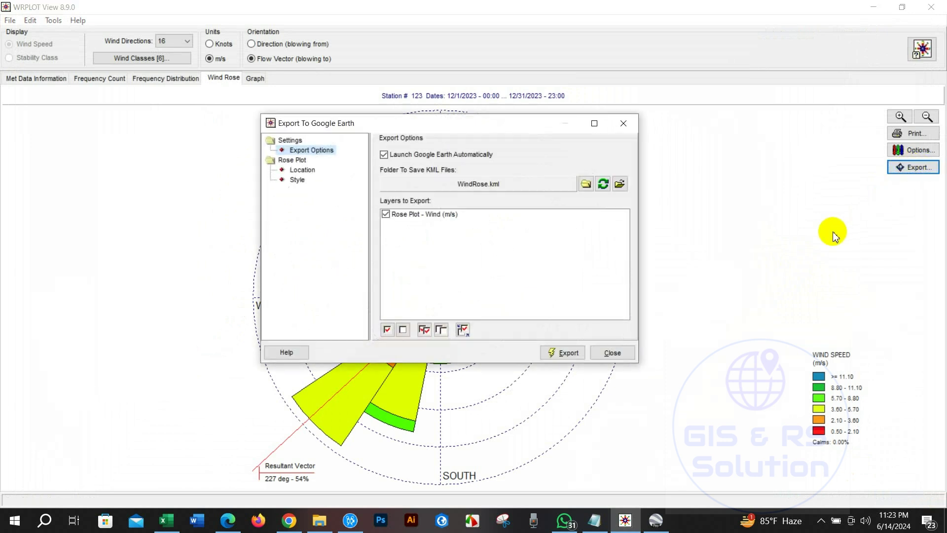
{"action": "left_click", "coordinate": [625, 126]}
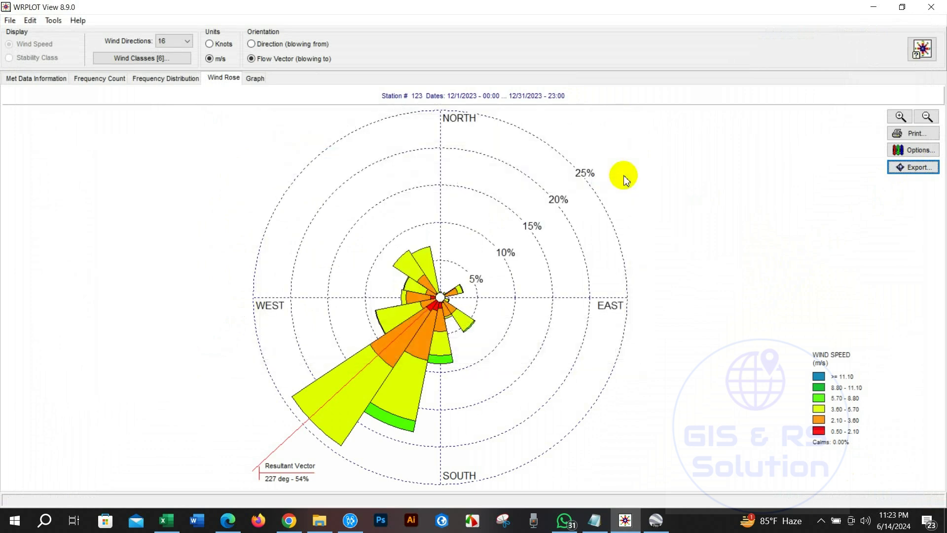
{"action": "left_click", "coordinate": [913, 170]}
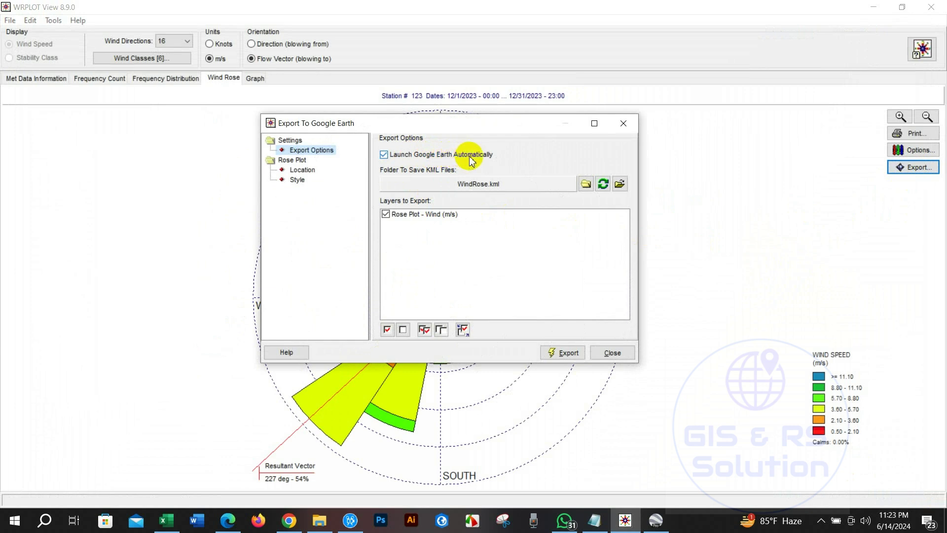
{"action": "left_click", "coordinate": [310, 172]}
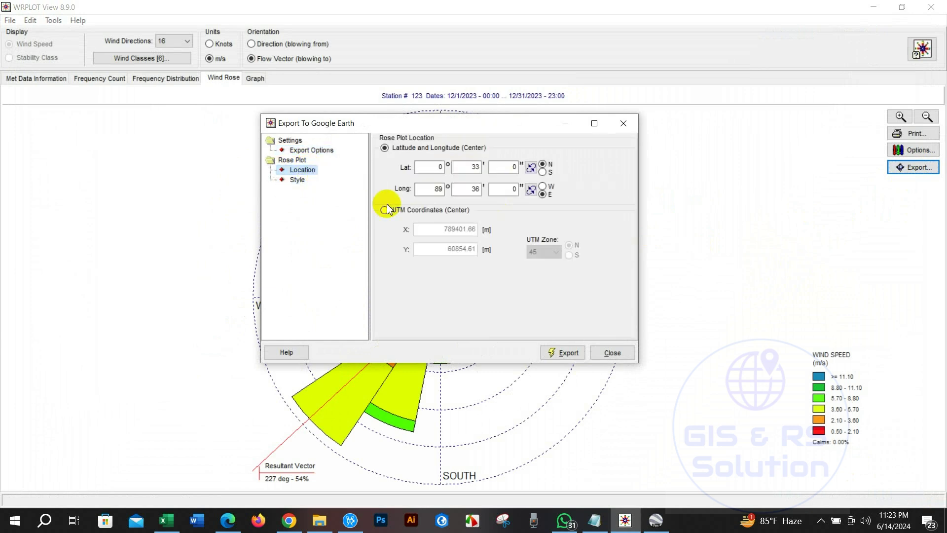
{"action": "left_click", "coordinate": [568, 353]}
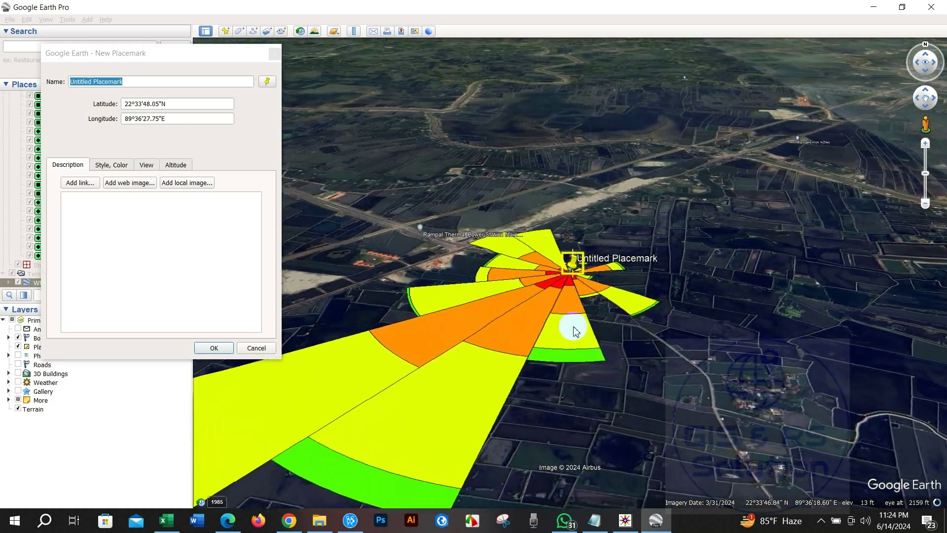
{"action": "left_click", "coordinate": [214, 348]}
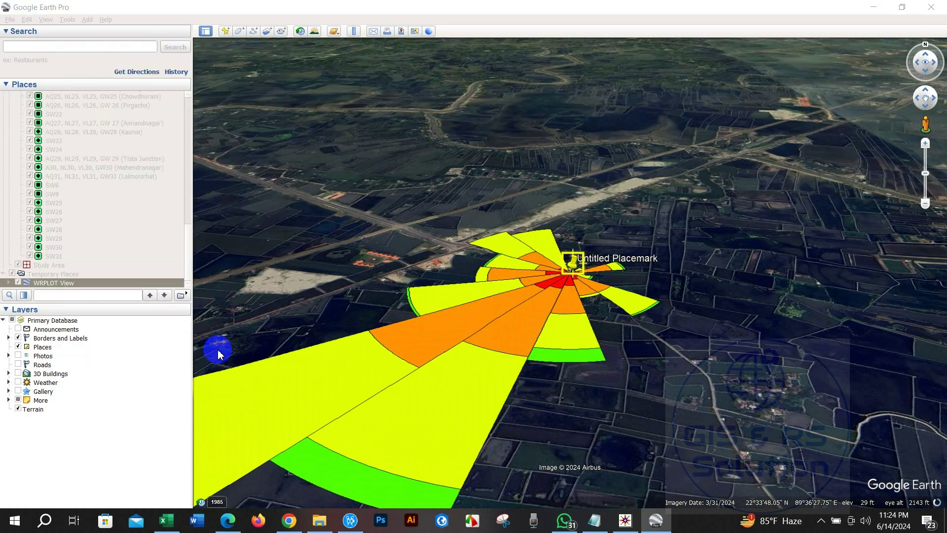
Step: Examine the exported wind rose on the Google Earth satellite map, checking its position, orientation and surroundings
{"action": "left_click_drag", "start_coordinate": [561, 376], "coordinate": [725, 266]}
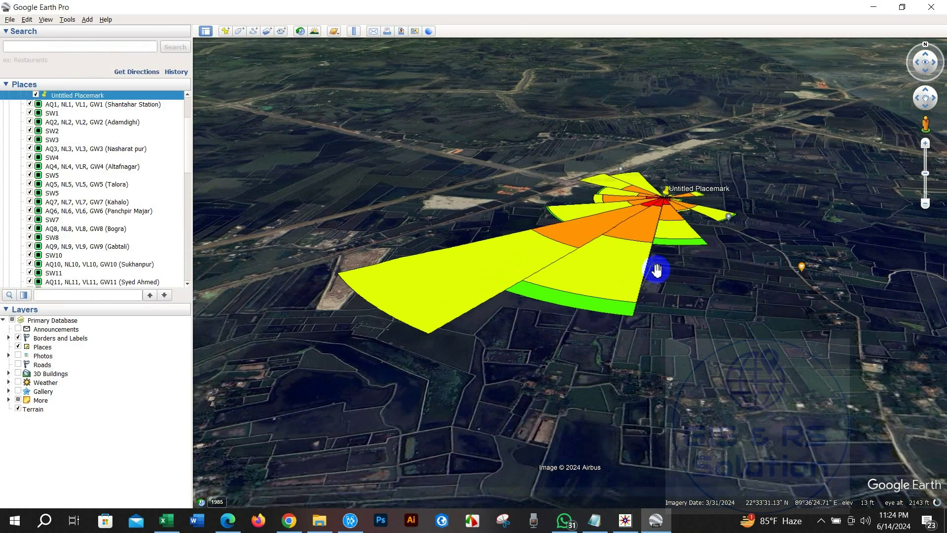
{"action": "scroll", "coordinate": [658, 275], "scroll_direction": "down", "scroll_amount": 2}
{"action": "scroll", "coordinate": [640, 347], "scroll_direction": "down", "scroll_amount": 5}
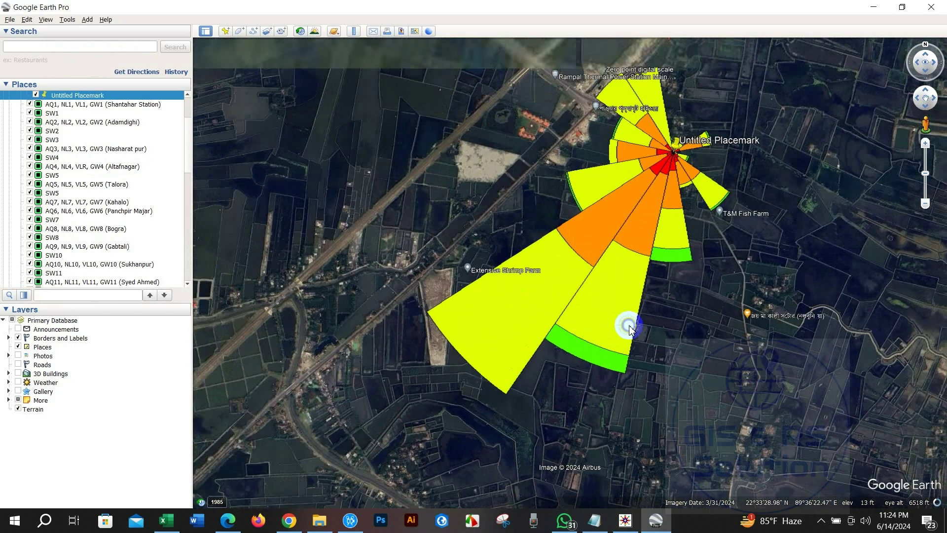
{"action": "scroll", "coordinate": [630, 328], "scroll_direction": "down", "scroll_amount": 3}
{"action": "left_click_drag", "start_coordinate": [698, 355], "coordinate": [612, 363]}
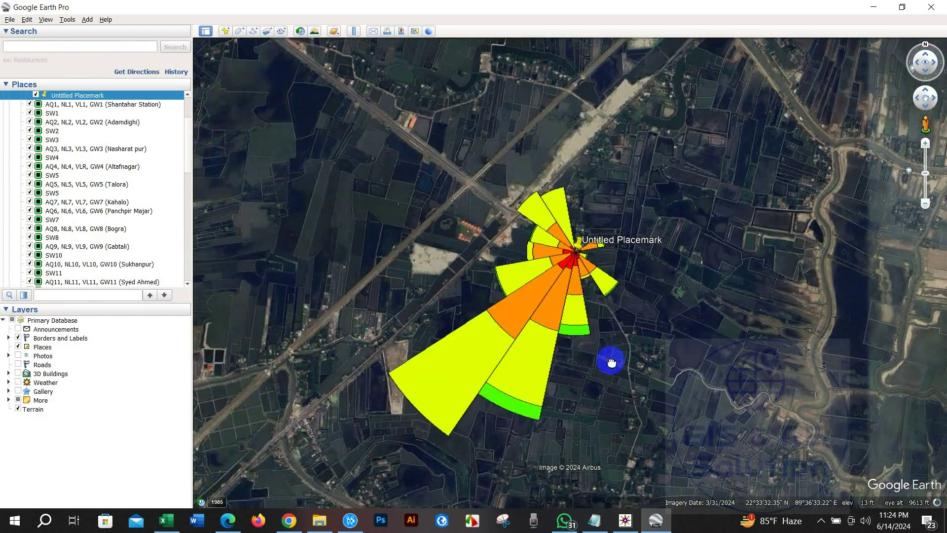
{"action": "scroll", "coordinate": [610, 359], "scroll_direction": "down", "scroll_amount": 4}
{"action": "left_click_drag", "start_coordinate": [639, 423], "coordinate": [535, 328]}
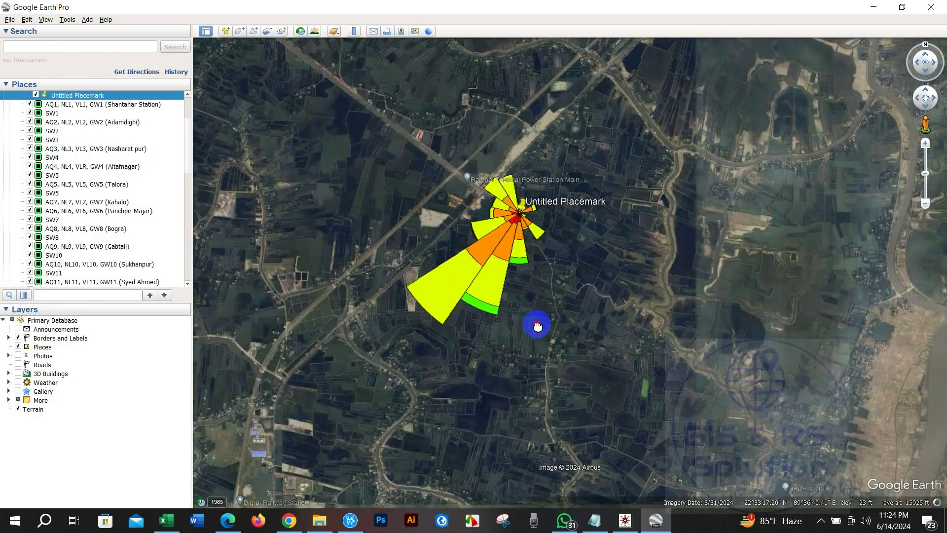
{"action": "scroll", "coordinate": [526, 321], "scroll_direction": "up", "scroll_amount": 4}
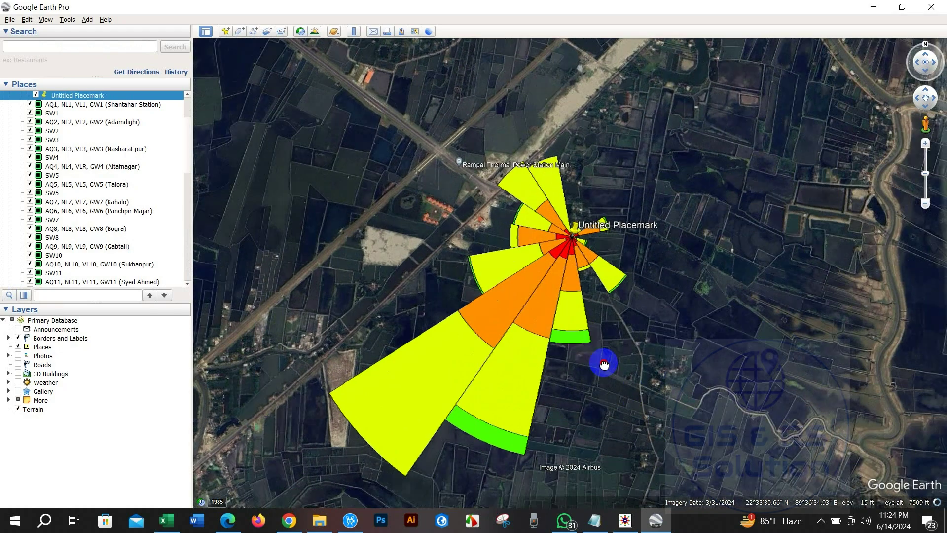
{"action": "left_click_drag", "start_coordinate": [600, 365], "coordinate": [569, 345]}
{"action": "scroll", "coordinate": [569, 344], "scroll_direction": "down", "scroll_amount": 3}
{"action": "scroll", "coordinate": [550, 328], "scroll_direction": "up", "scroll_amount": 2}
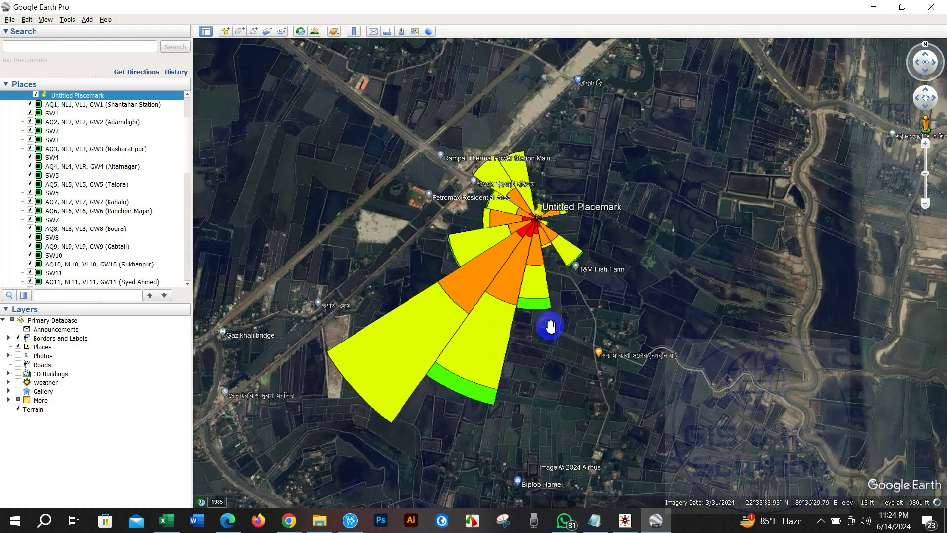
{"action": "mouse_move", "coordinate": [579, 392]}
{"action": "left_mouse_down"}
{"action": "mouse_move", "coordinate": [554, 353]}
{"action": "mouse_move", "coordinate": [581, 385]}
{"action": "left_mouse_up"}
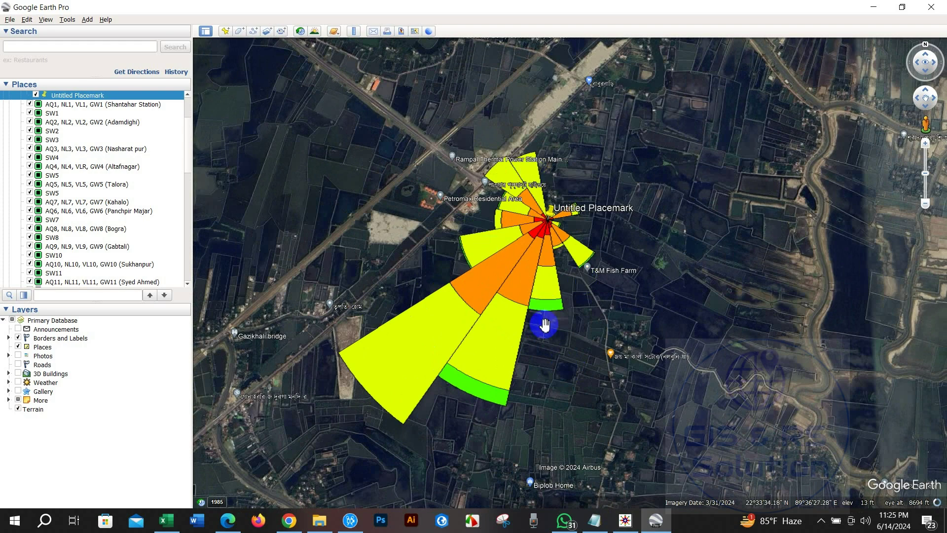
Step: Compare the wind rose in WRPLOT View with its Google Earth Pro overlay, and return to WRPLOT View
{"action": "key", "text": "alt+Tab"}
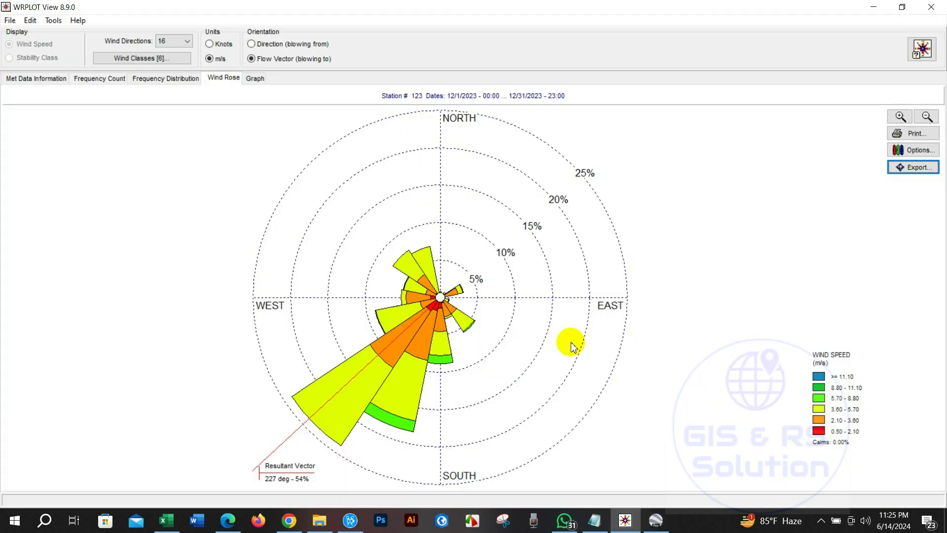
{"action": "left_click", "coordinate": [655, 521]}
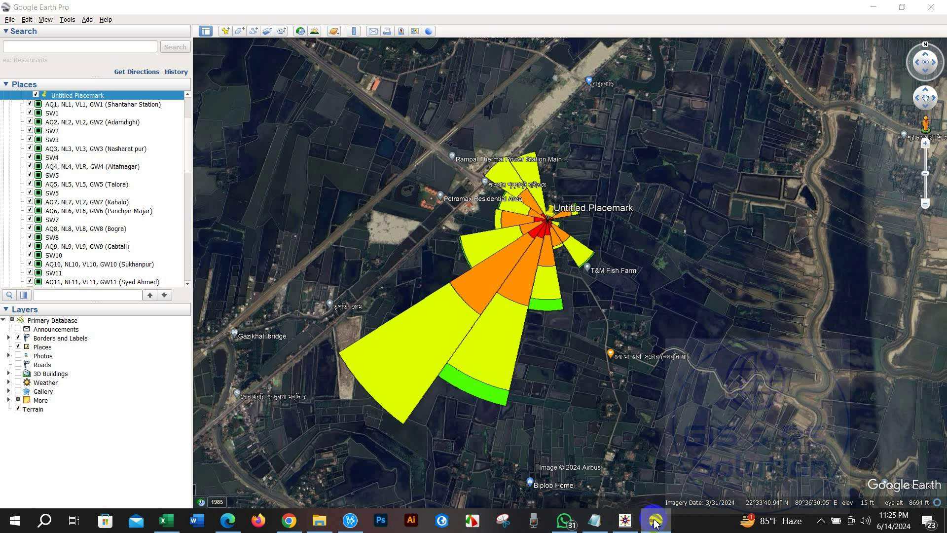
{"action": "left_click", "coordinate": [656, 521]}
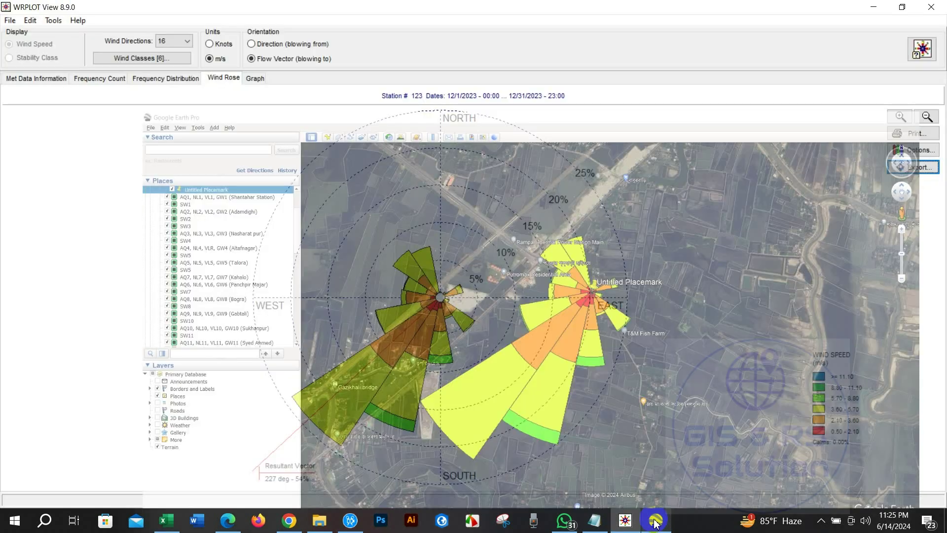